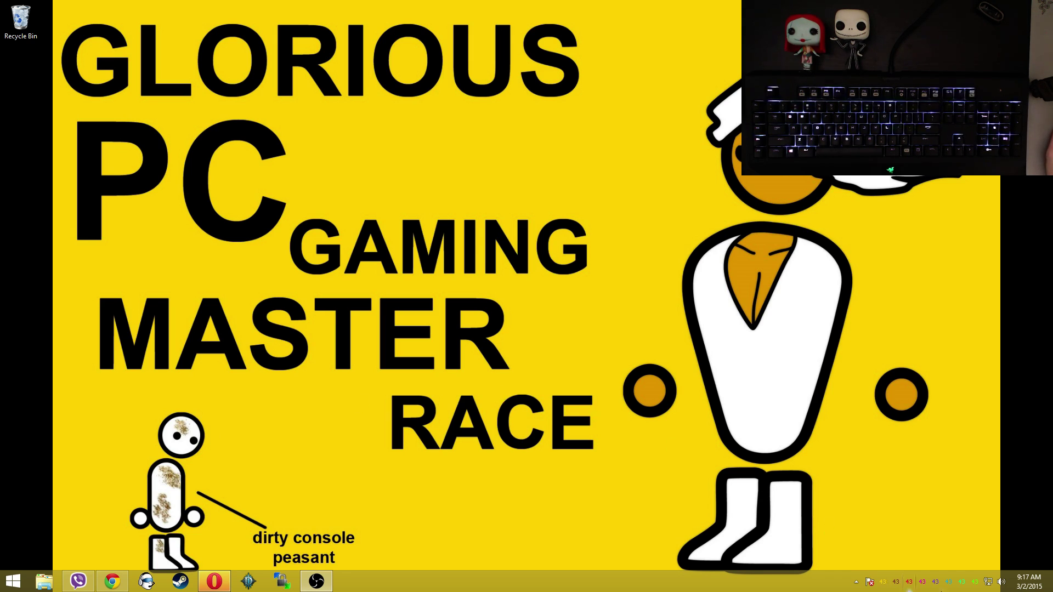
# Open Razer Synapse from the system tray to the keyboard's lighting settings.
pyautogui.click(855, 583)
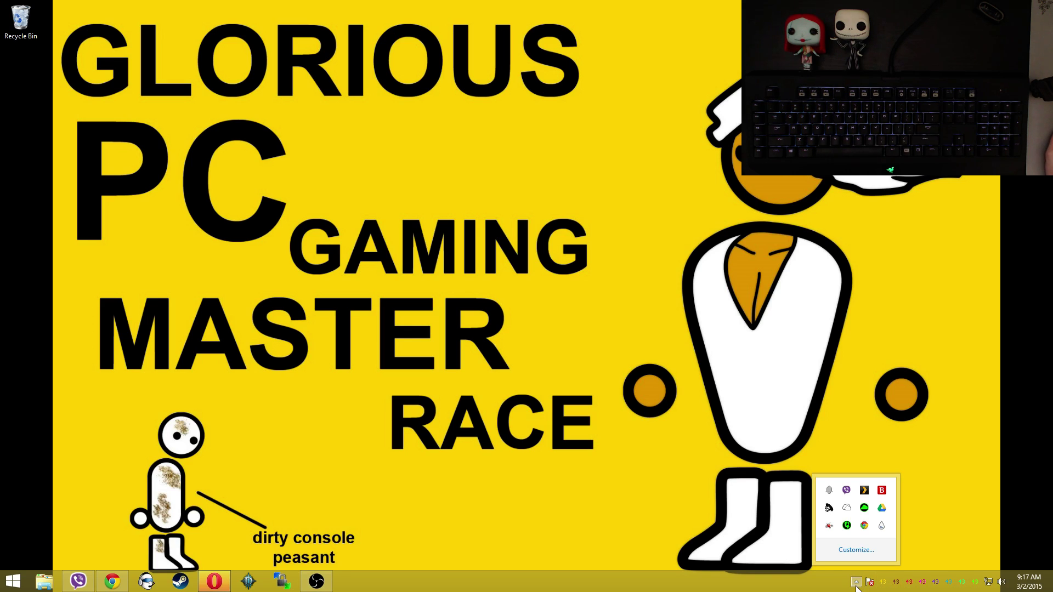
pyautogui.click(863, 507)
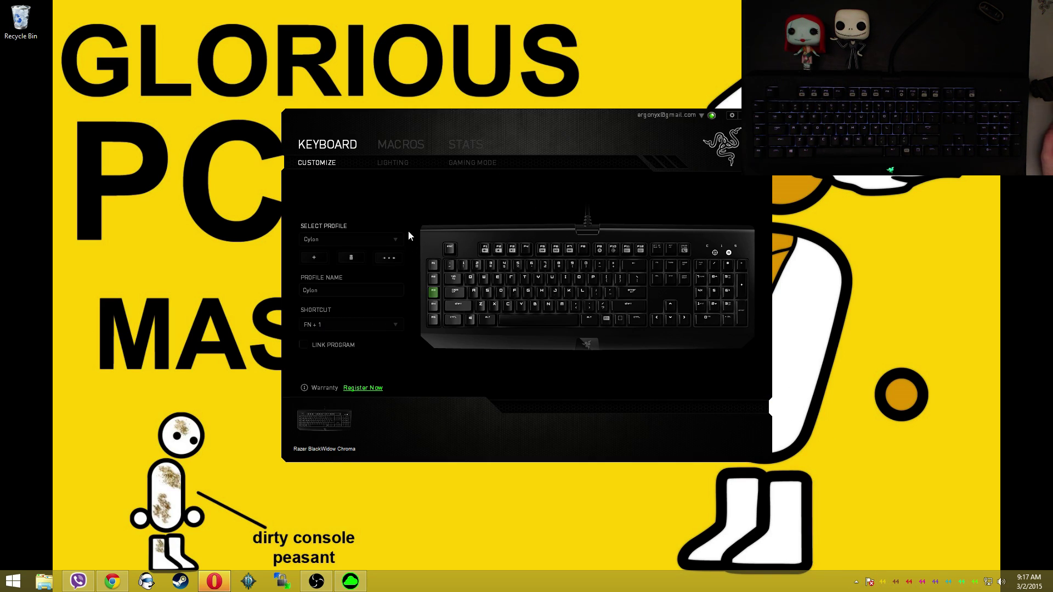
pyautogui.click(396, 164)
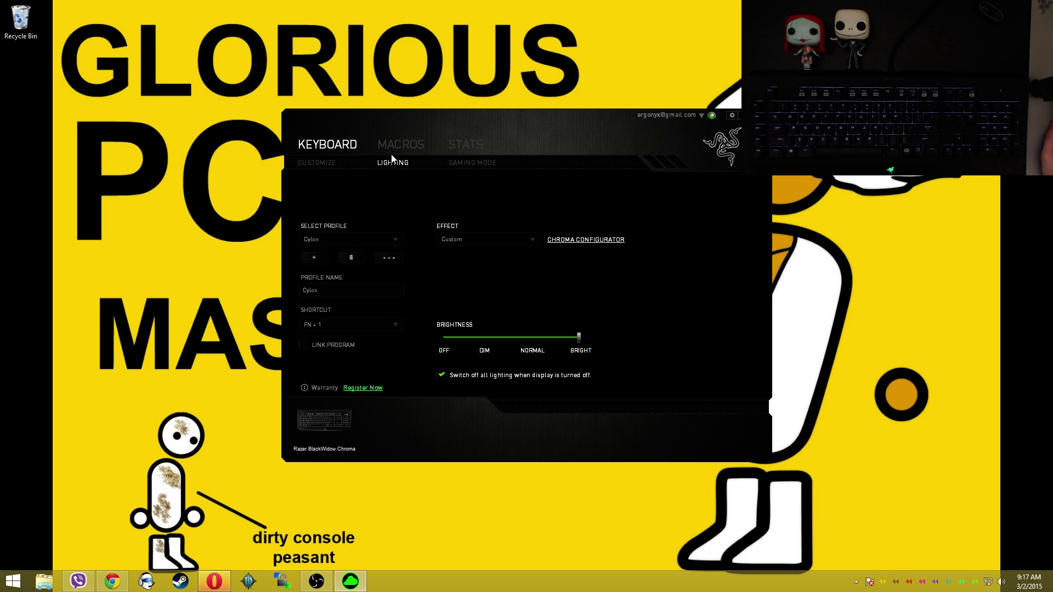
# Browse the list of saved lighting profiles.
pyautogui.click(390, 242)
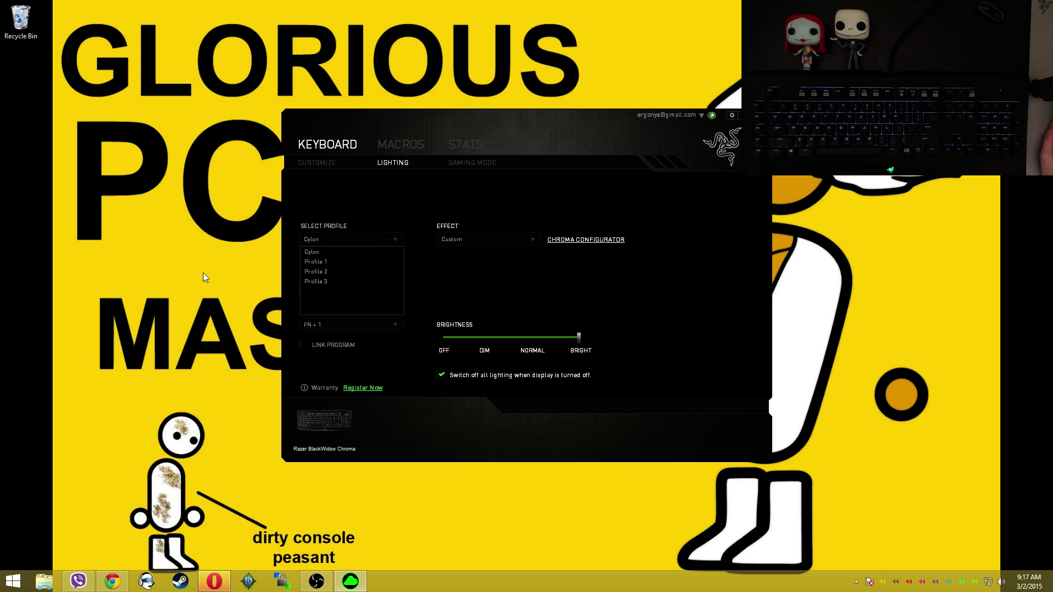
pyautogui.click(395, 240)
pyautogui.click(394, 239)
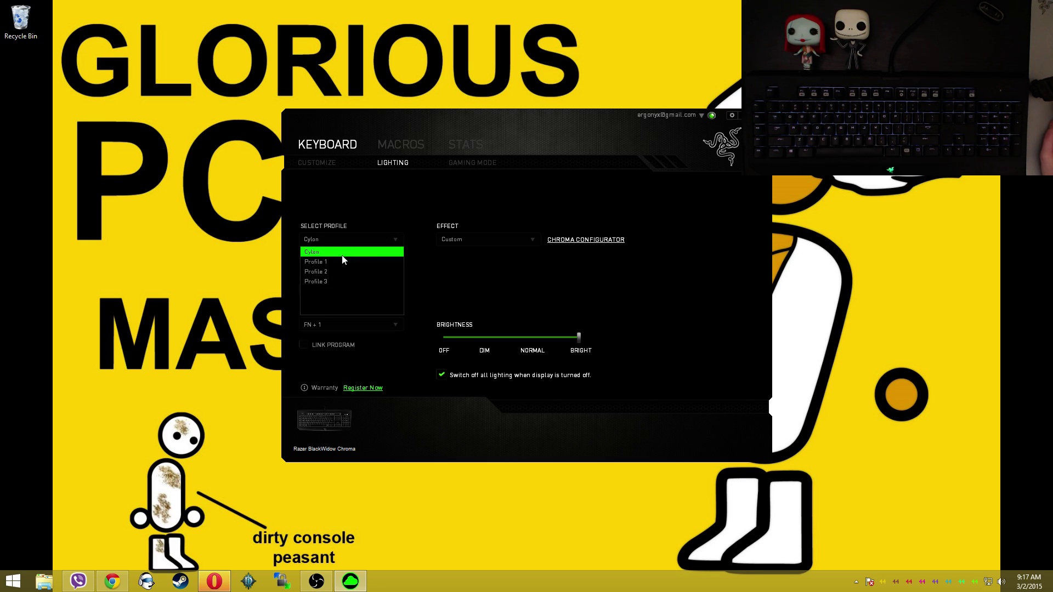
pyautogui.click(397, 239)
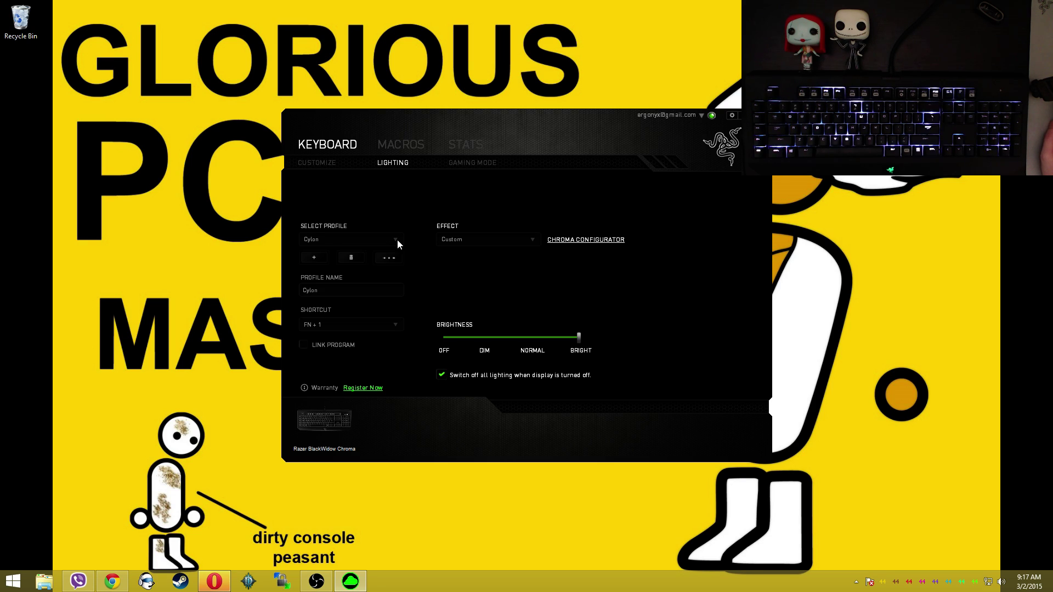
# Add a temporary Profile 4, delete it, and show the copy, import and export options.
pyautogui.click(316, 257)
pyautogui.click(363, 254)
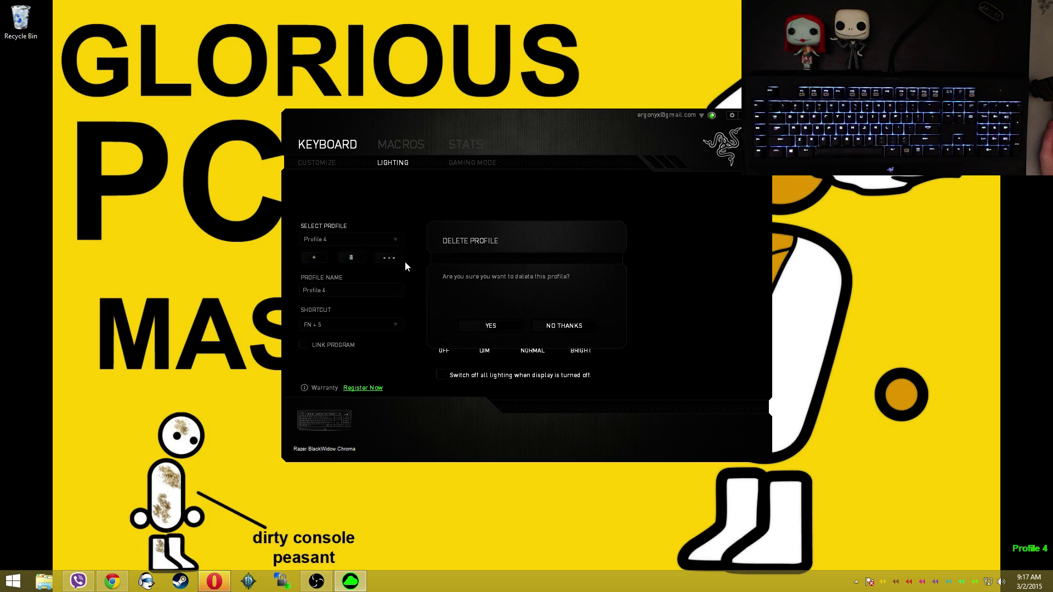
pyautogui.click(486, 319)
pyautogui.click(389, 259)
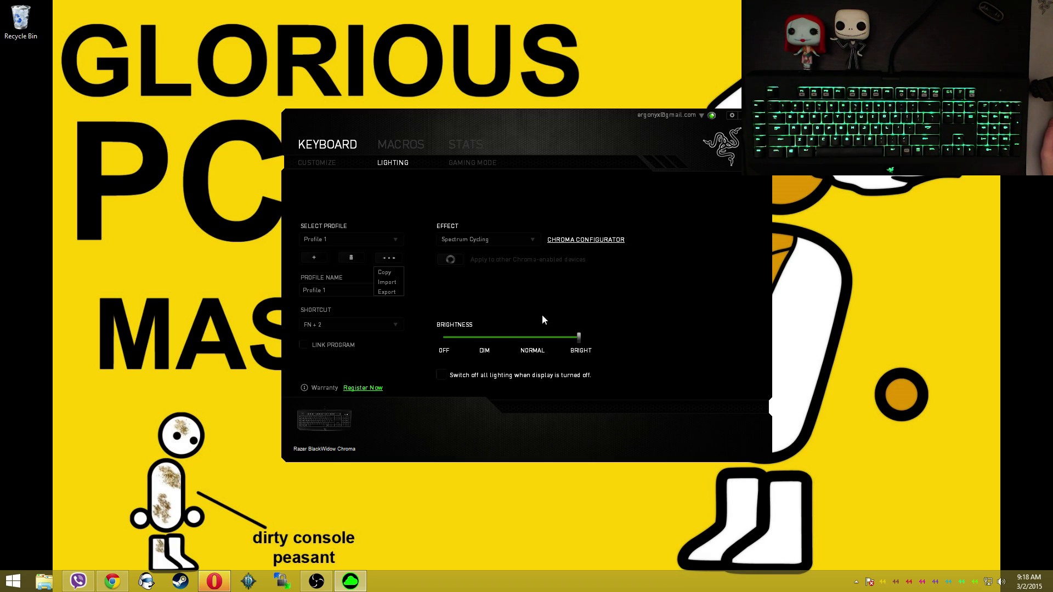
pyautogui.click(380, 258)
pyautogui.click(329, 286)
pyautogui.click(364, 285)
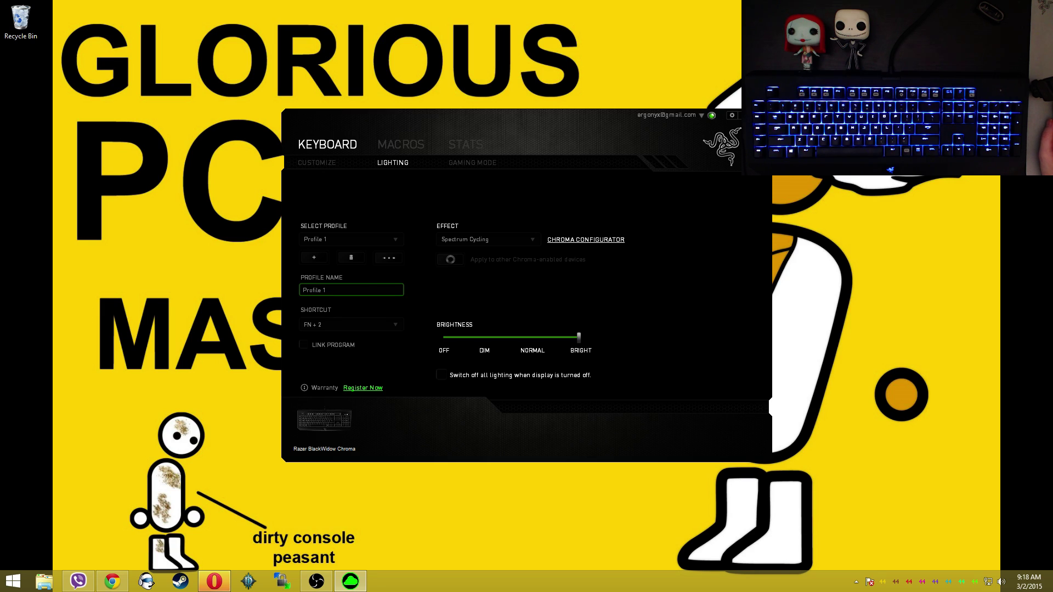
pyautogui.click(393, 326)
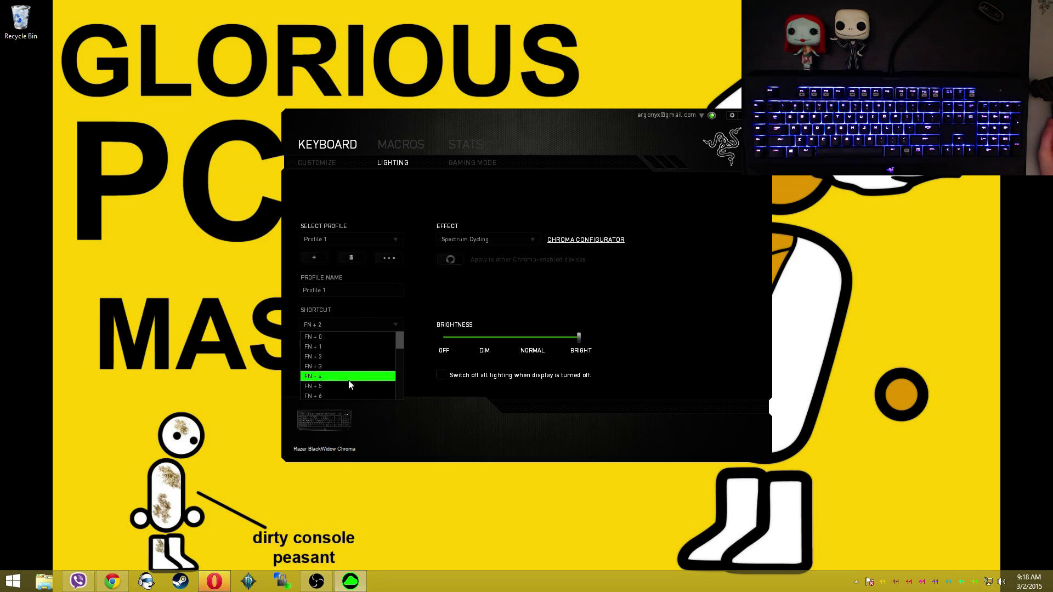
pyautogui.click(397, 324)
pyautogui.click(304, 345)
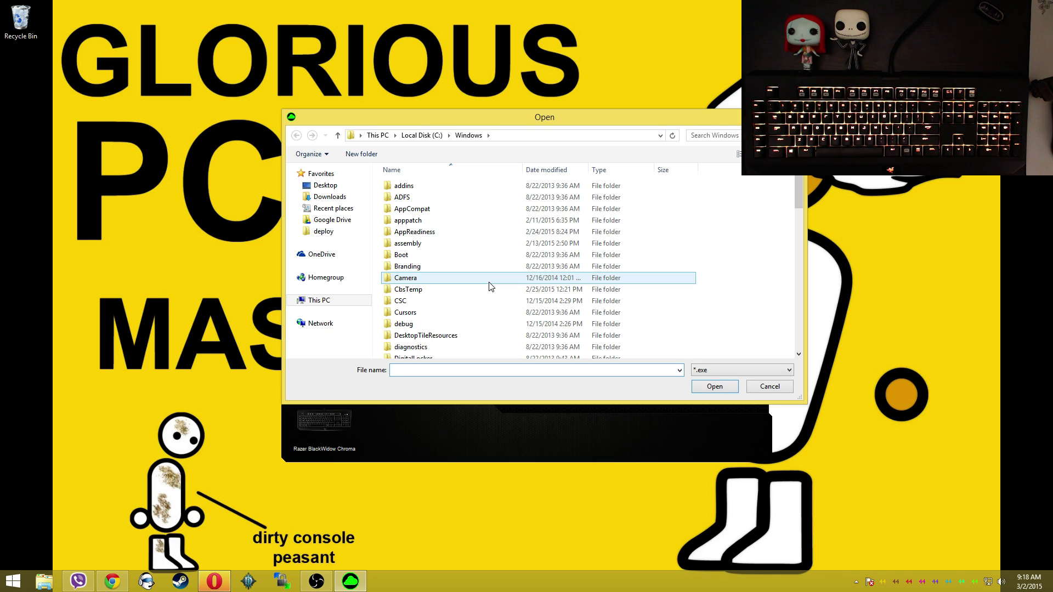
pyautogui.press('Escape')
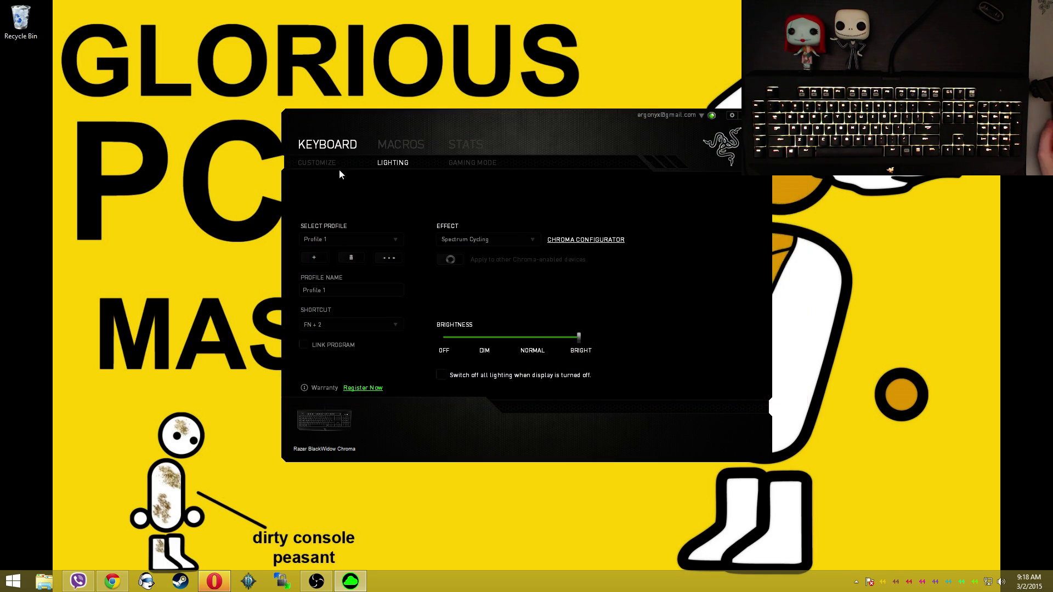
# Switch the lighting effect to Static, then load the Cylon profile.
pyautogui.click(521, 239)
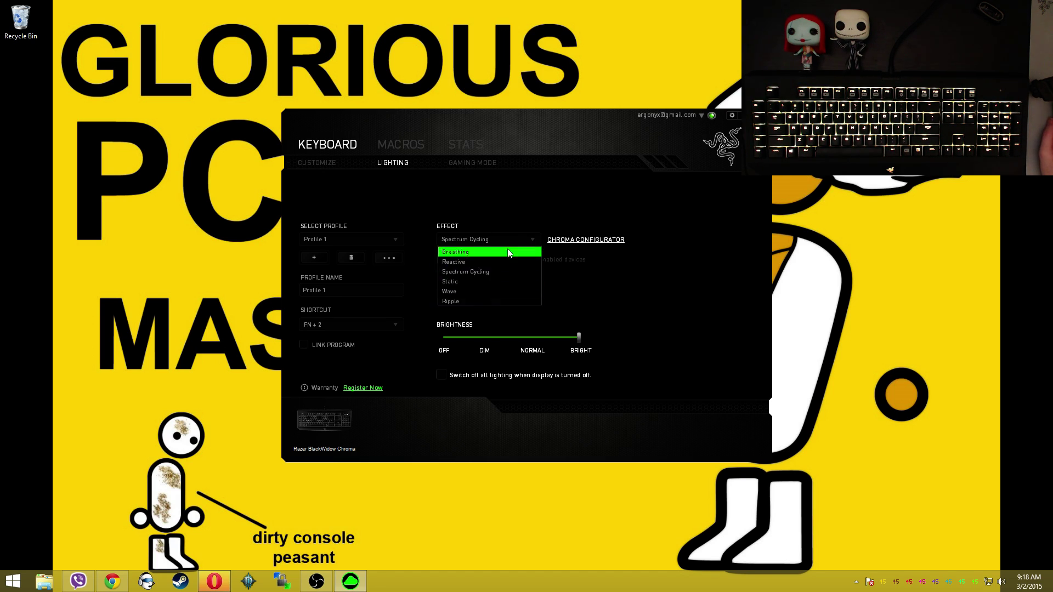
pyautogui.click(505, 281)
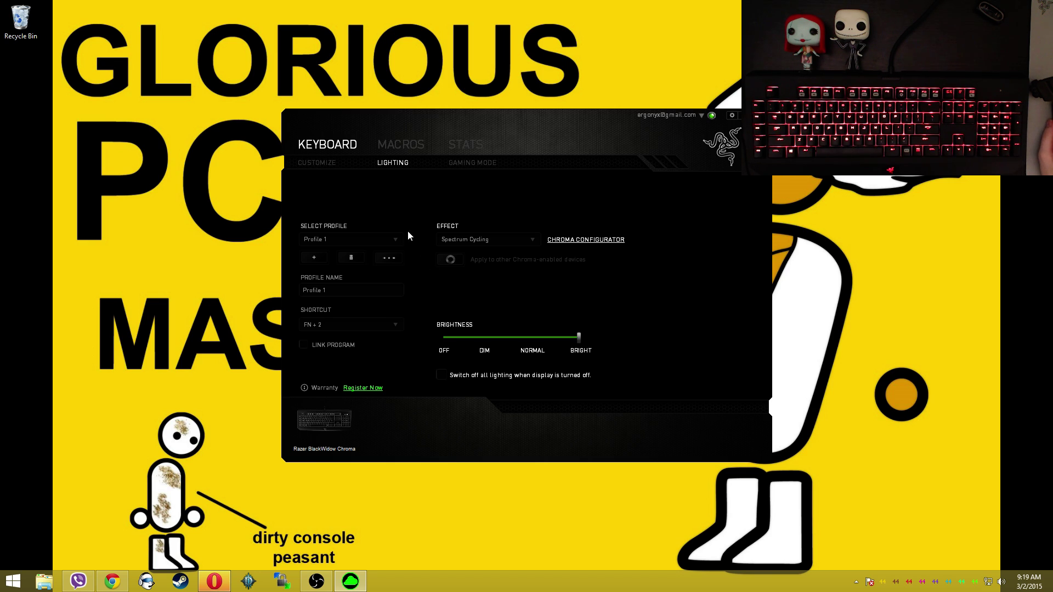
pyautogui.click(393, 236)
pyautogui.click(381, 252)
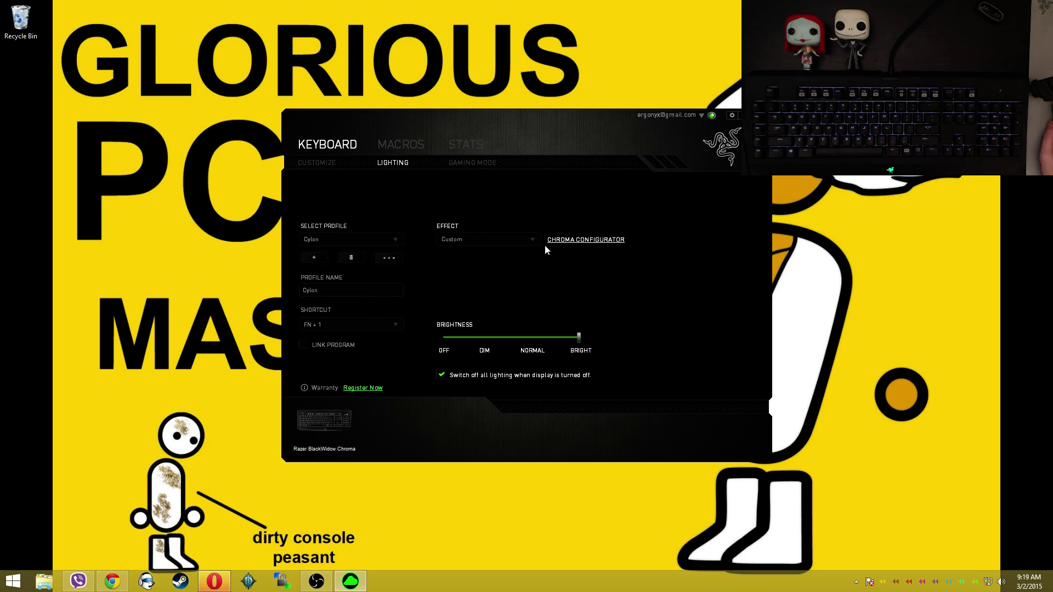
# Open the Chroma Configurator and look through the game key templates.
pyautogui.click(587, 240)
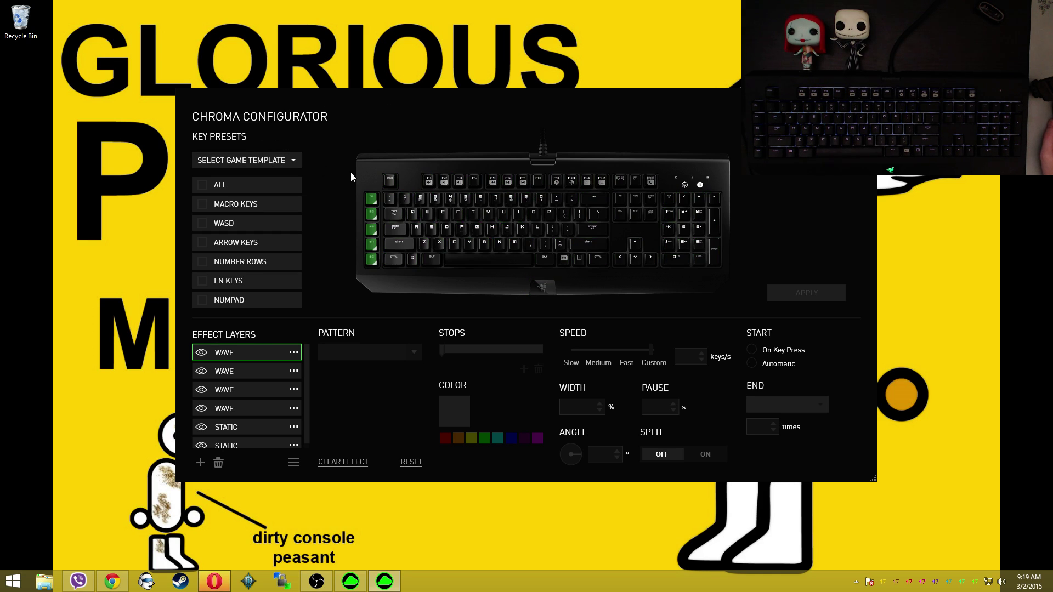
pyautogui.click(270, 160)
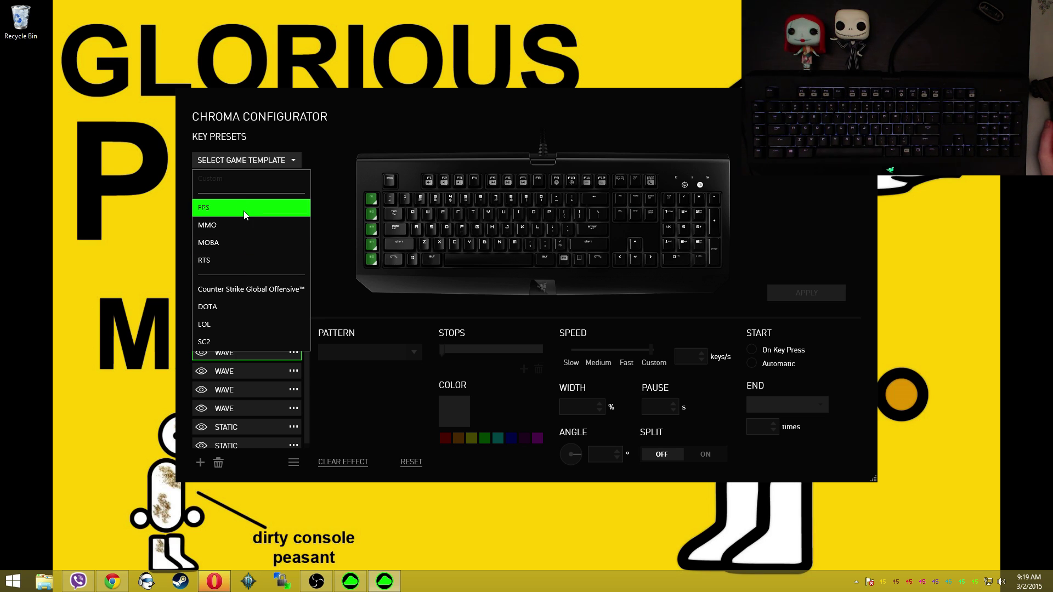
pyautogui.click(224, 412)
pyautogui.moveTo(224, 413); pyautogui.dragTo(253, 399)
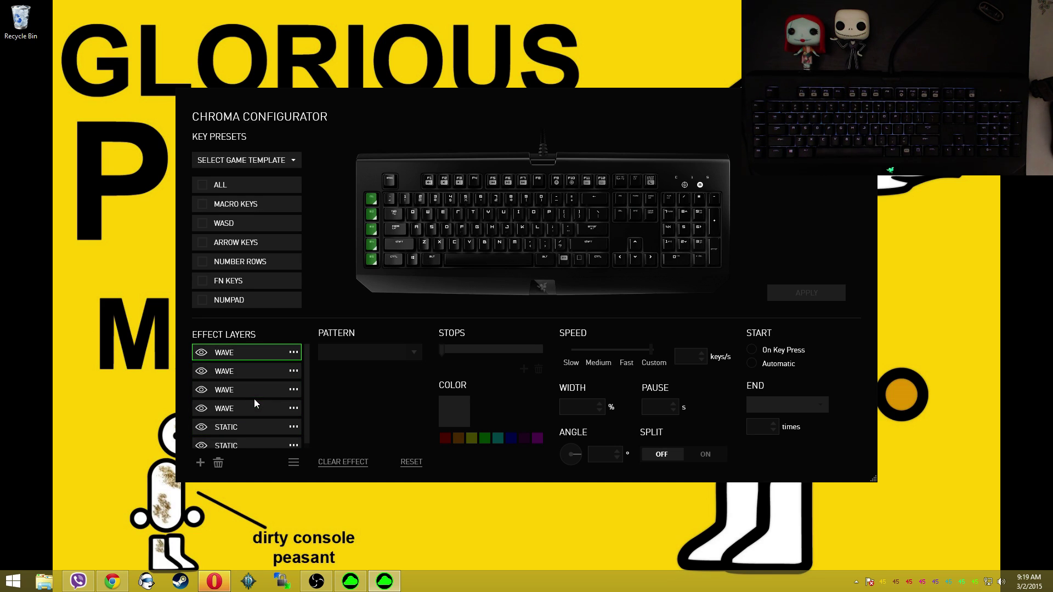
# Select all keys, apply the MOBA template, and move the STATIC layer below the WAVE layers.
pyautogui.click(242, 185)
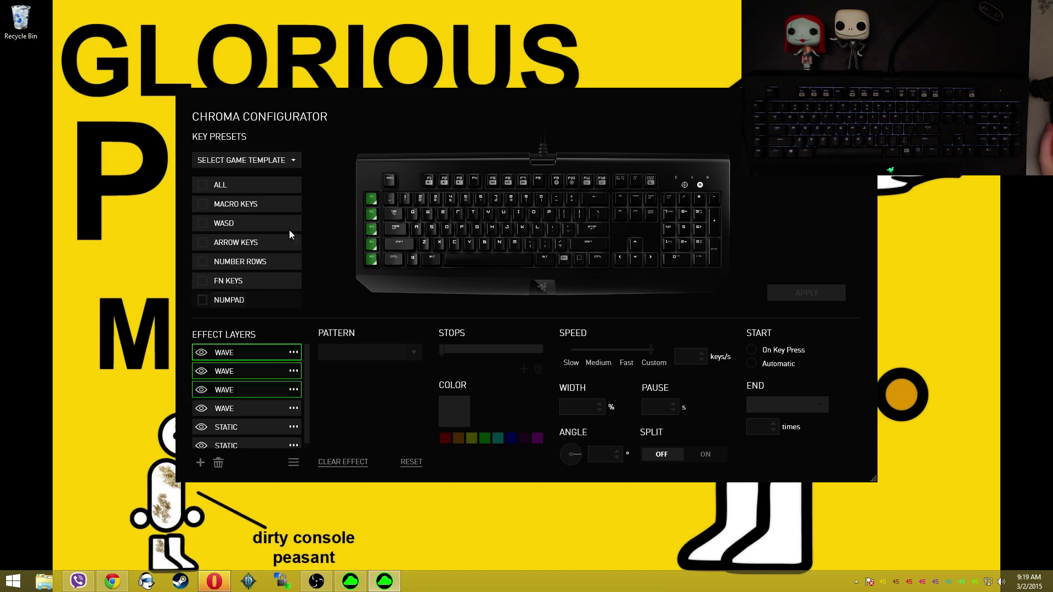
pyautogui.click(258, 160)
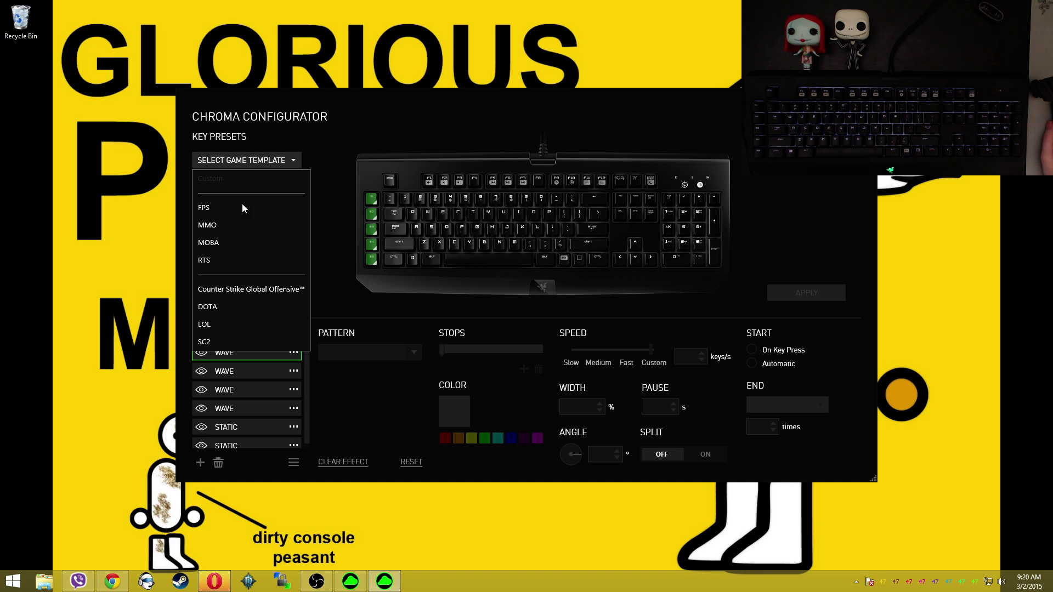
pyautogui.click(231, 249)
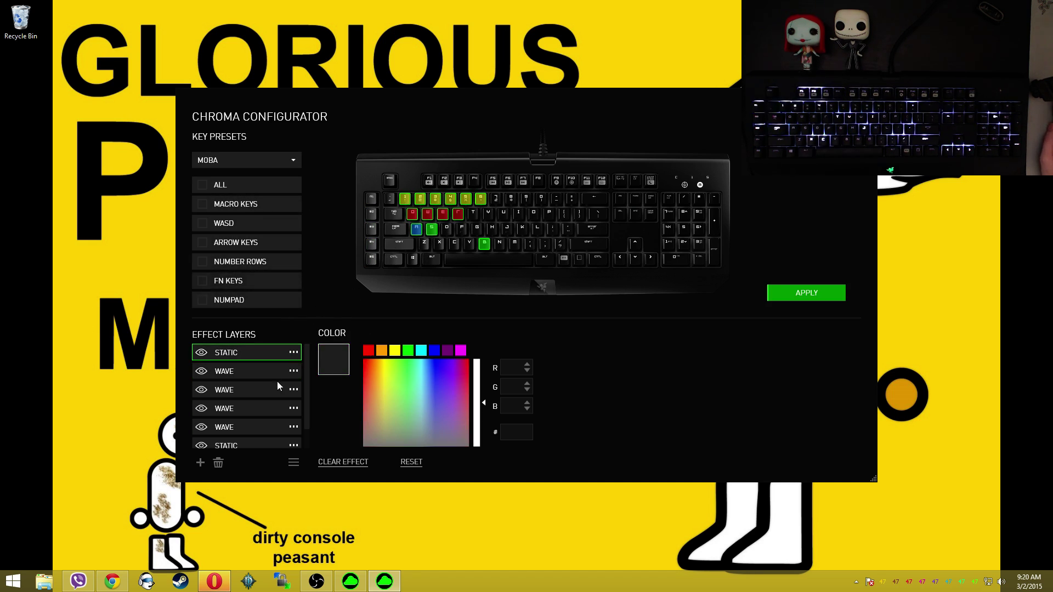
pyautogui.moveTo(279, 347); pyautogui.dragTo(226, 484)
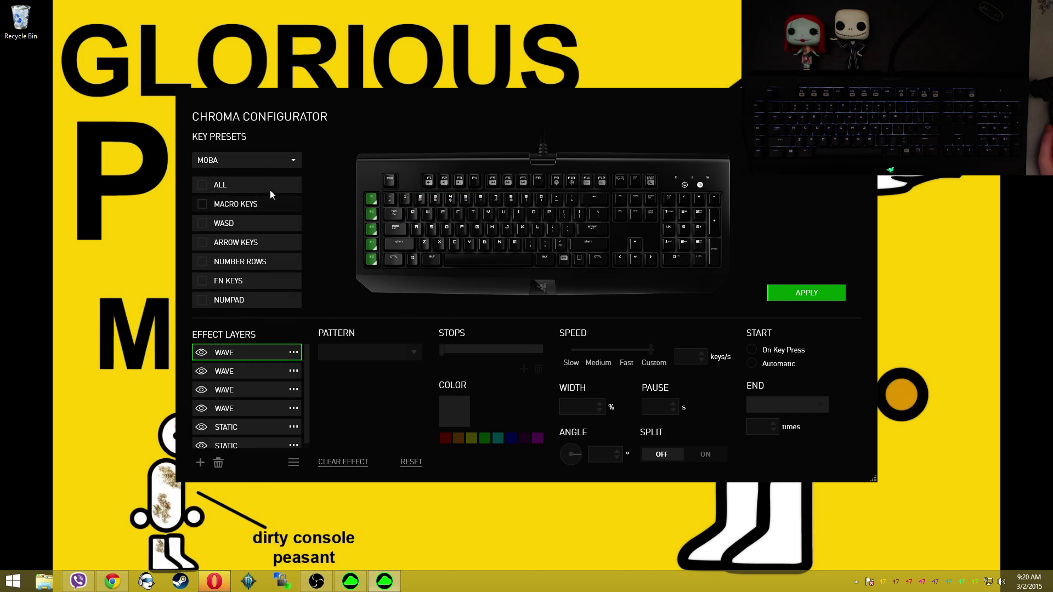
# Toggle the key groups (all, macro, WASD, arrows, FN, numpad) on and off, ending with none selected.
pyautogui.click(199, 185)
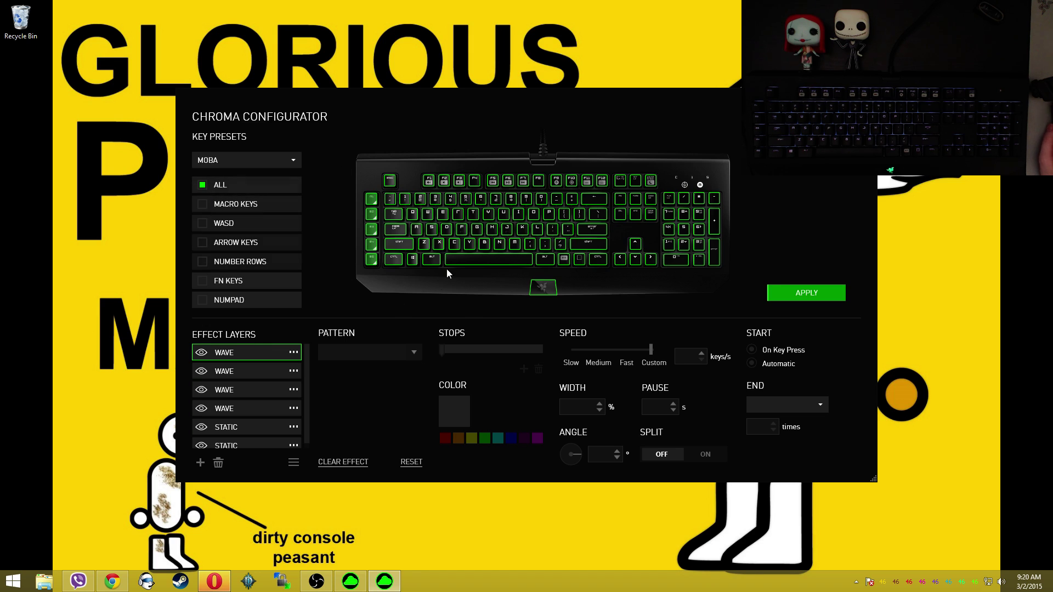
pyautogui.click(203, 204)
pyautogui.click(207, 229)
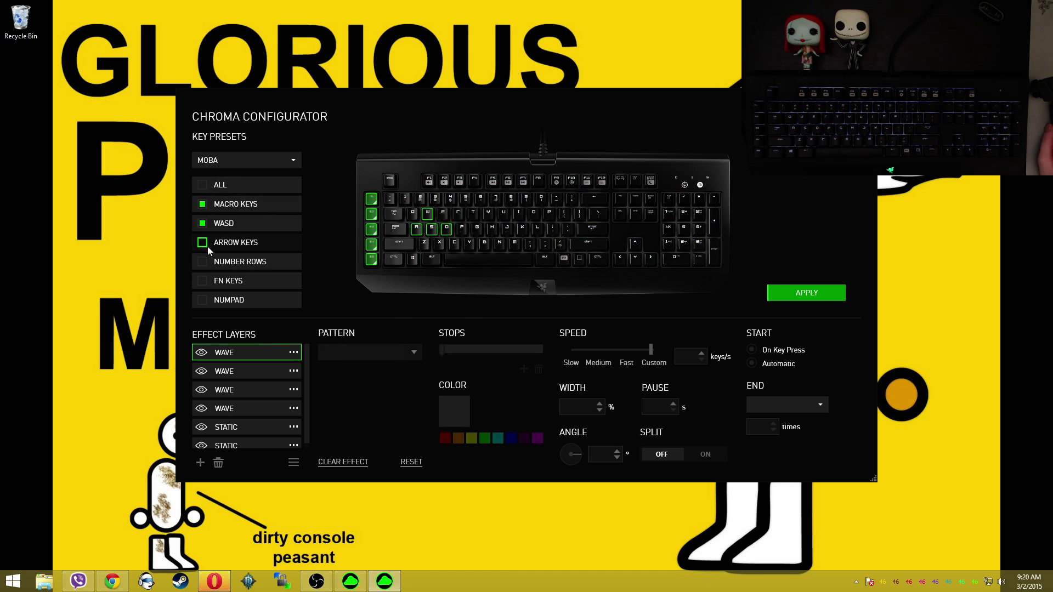
pyautogui.click(207, 244)
pyautogui.click(208, 281)
pyautogui.click(208, 300)
pyautogui.click(207, 242)
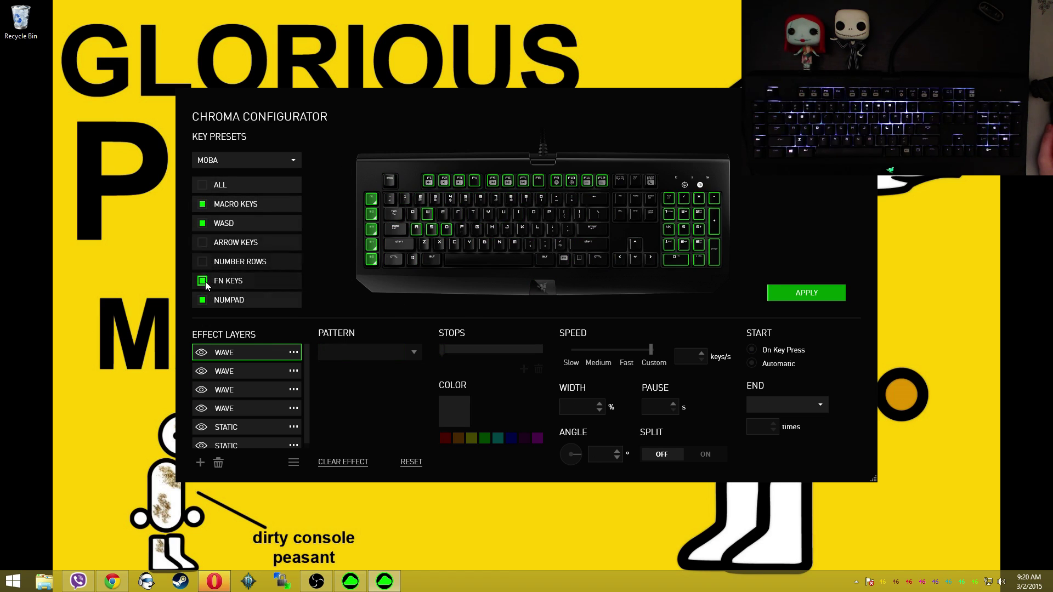
pyautogui.click(207, 223)
pyautogui.click(207, 204)
pyautogui.click(208, 281)
pyautogui.click(207, 300)
pyautogui.click(207, 184)
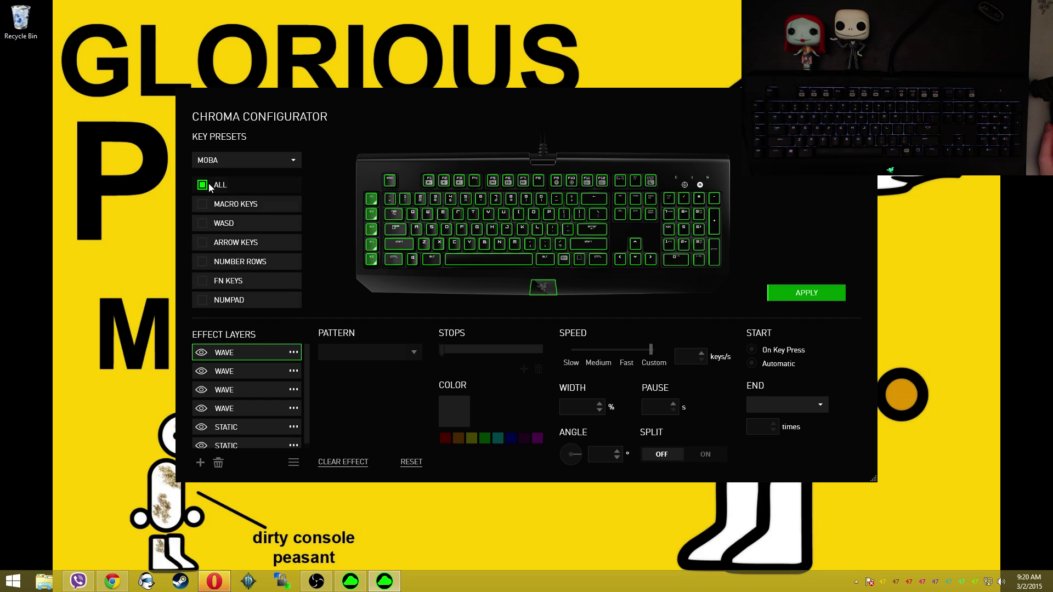
pyautogui.click(207, 184)
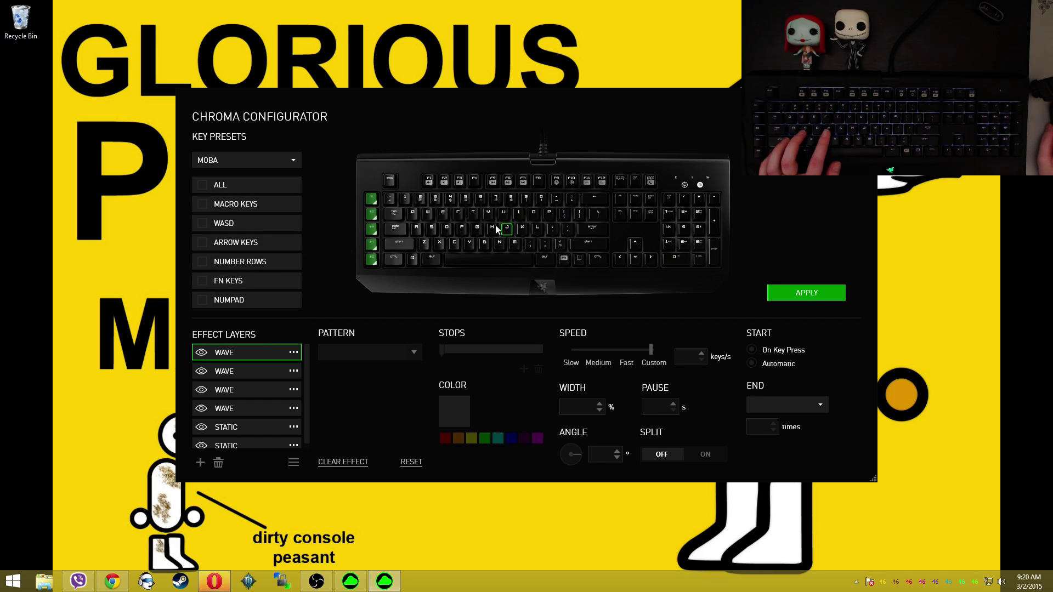
# Try selecting keys R, 6, M, F6, Backspace and a block, then clear the selection.
pyautogui.click(457, 215)
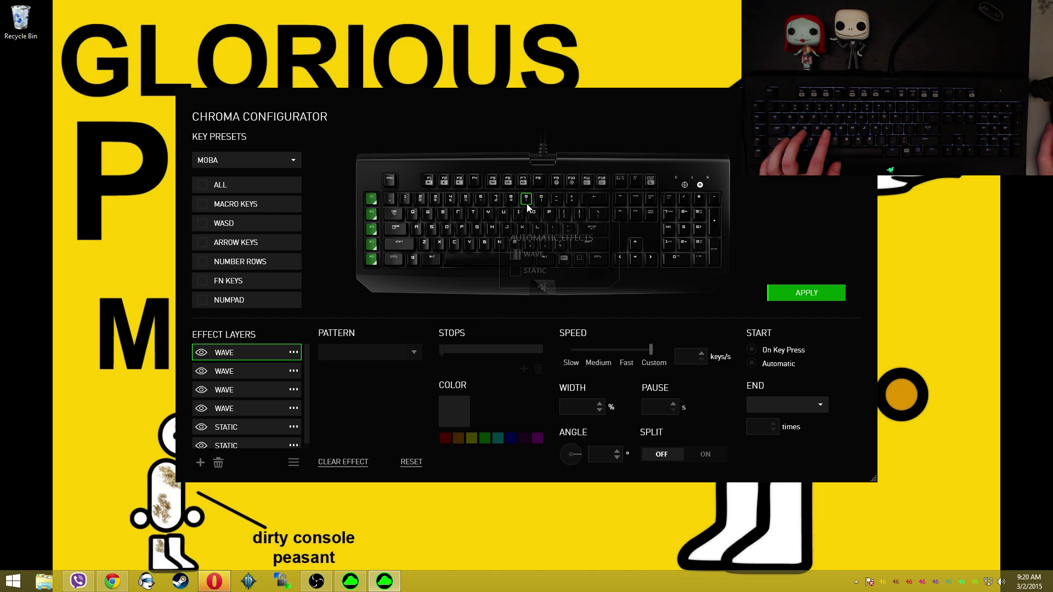
pyautogui.click(482, 199)
pyautogui.click(514, 244)
pyautogui.moveTo(530, 246)
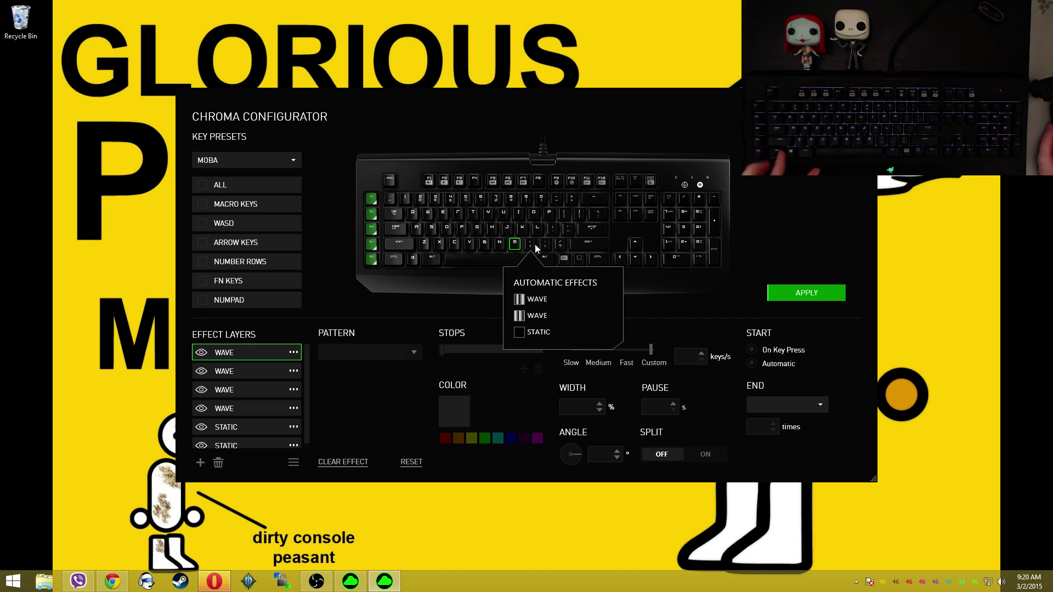
pyautogui.keyDown('ctrl'); pyautogui.click(480, 198); pyautogui.keyUp('ctrl')
pyautogui.keyDown('ctrl'); pyautogui.click(508, 180); pyautogui.keyUp('ctrl')
pyautogui.keyDown('ctrl'); pyautogui.click(593, 198); pyautogui.keyUp('ctrl')
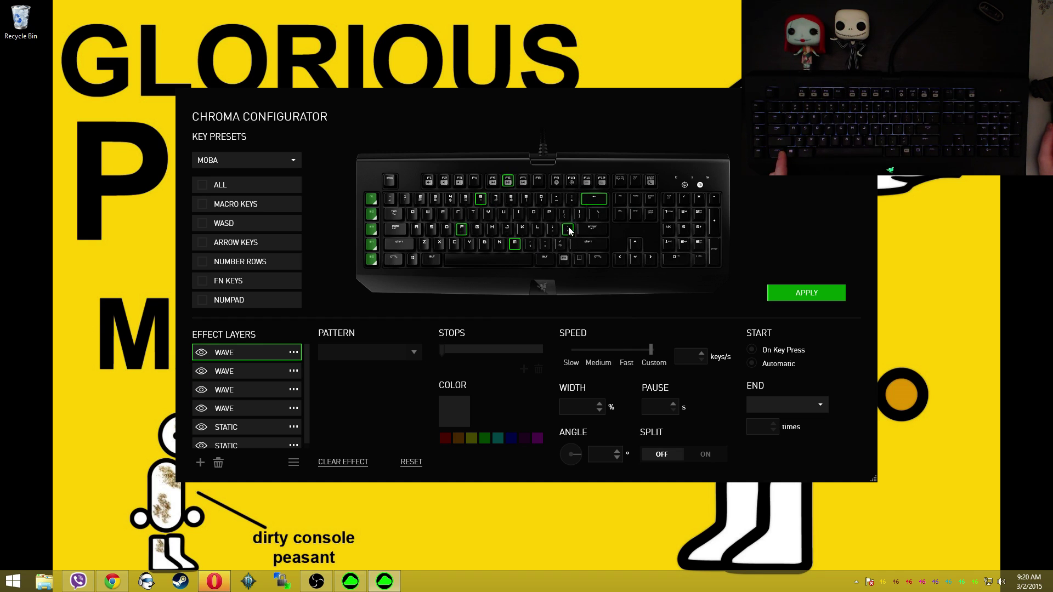
pyautogui.moveTo(421, 152); pyautogui.dragTo(563, 290)
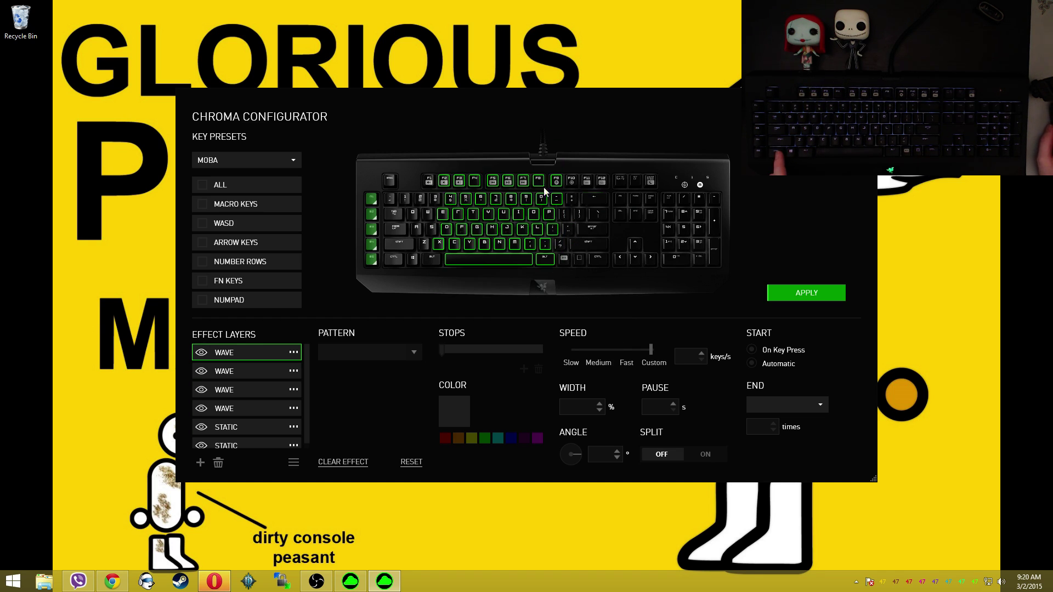
pyautogui.click(500, 148)
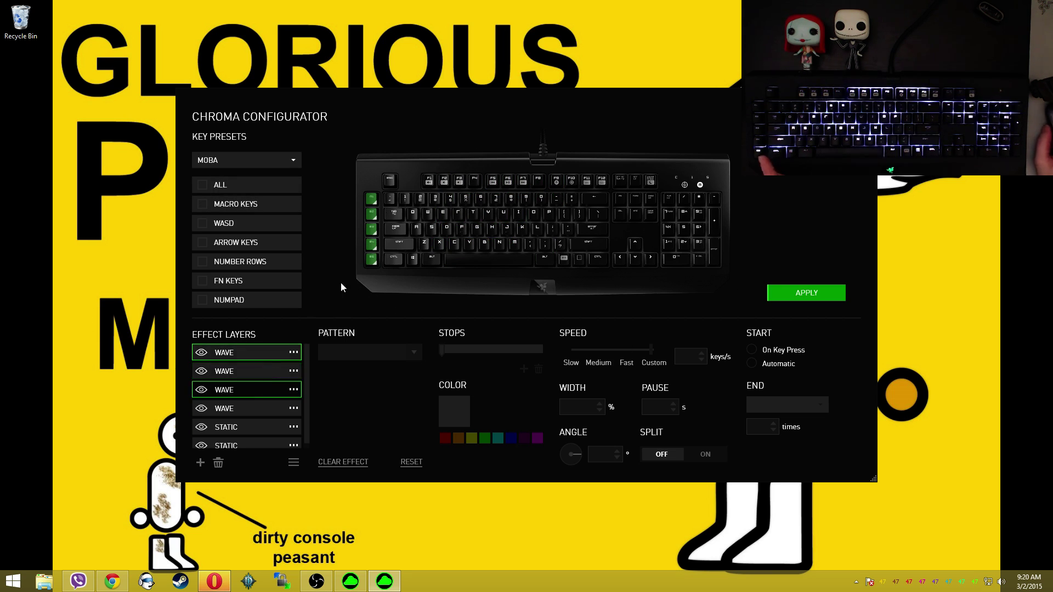
# Load the Counter Strike Global Offensive key preset.
pyautogui.click(254, 161)
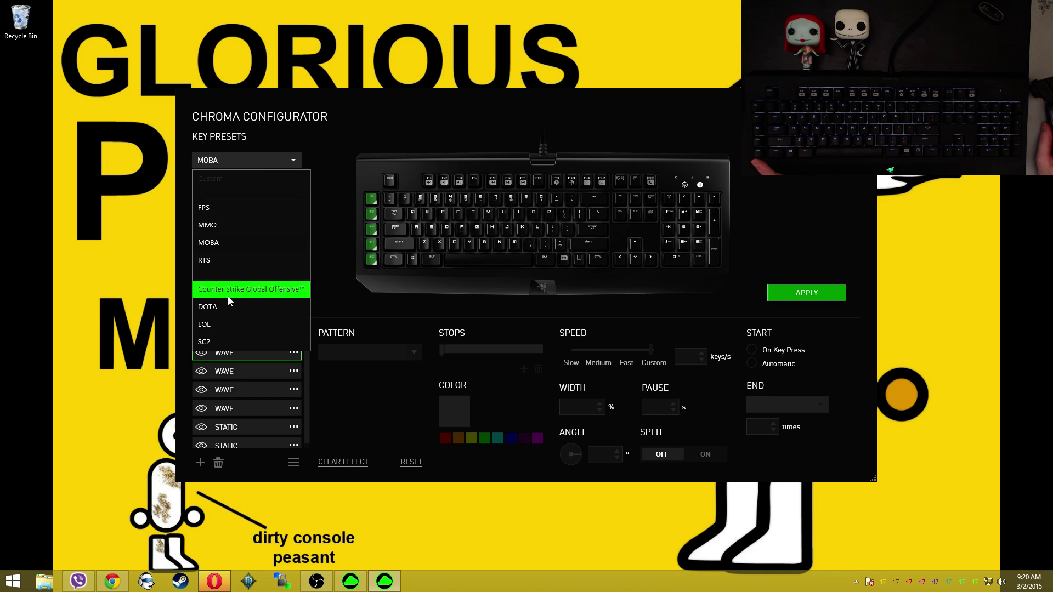
pyautogui.click(253, 287)
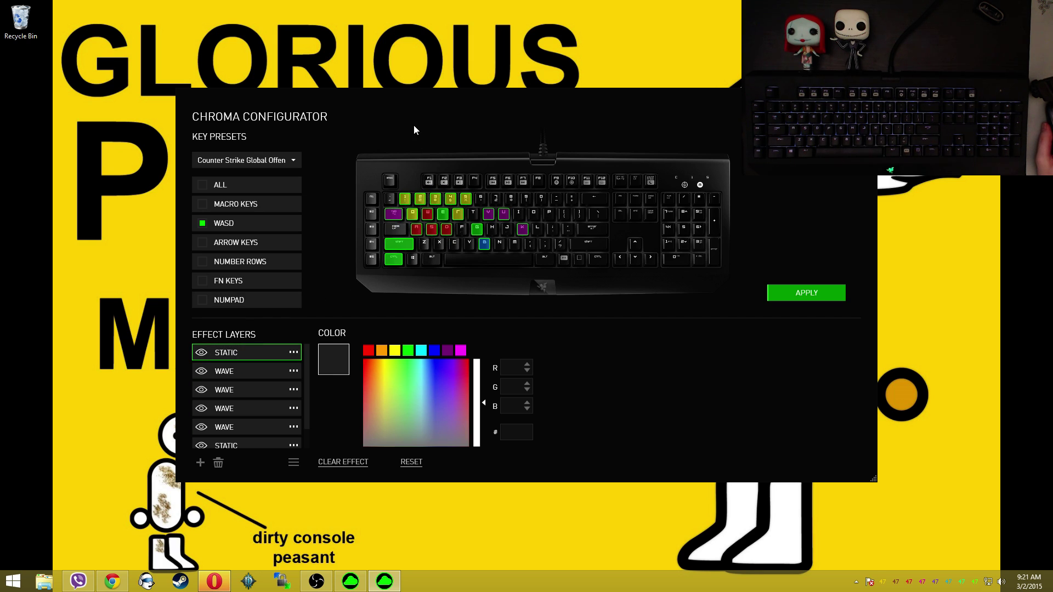
pyautogui.click(417, 174)
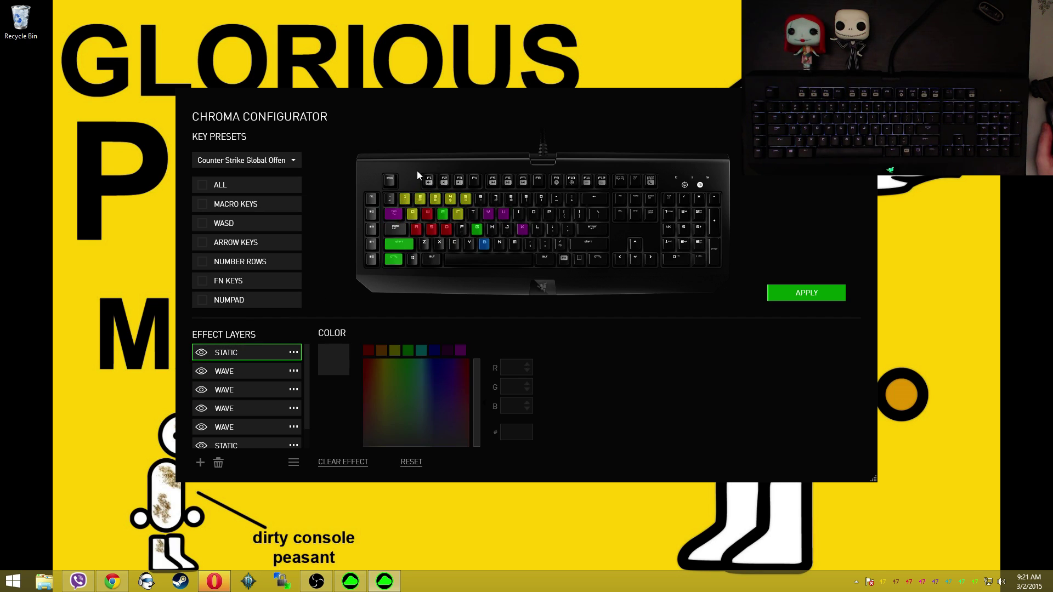
# Inspect the preset's colours: yellow number keys 1–5, E, purple Y and red WASD.
pyautogui.click(418, 199)
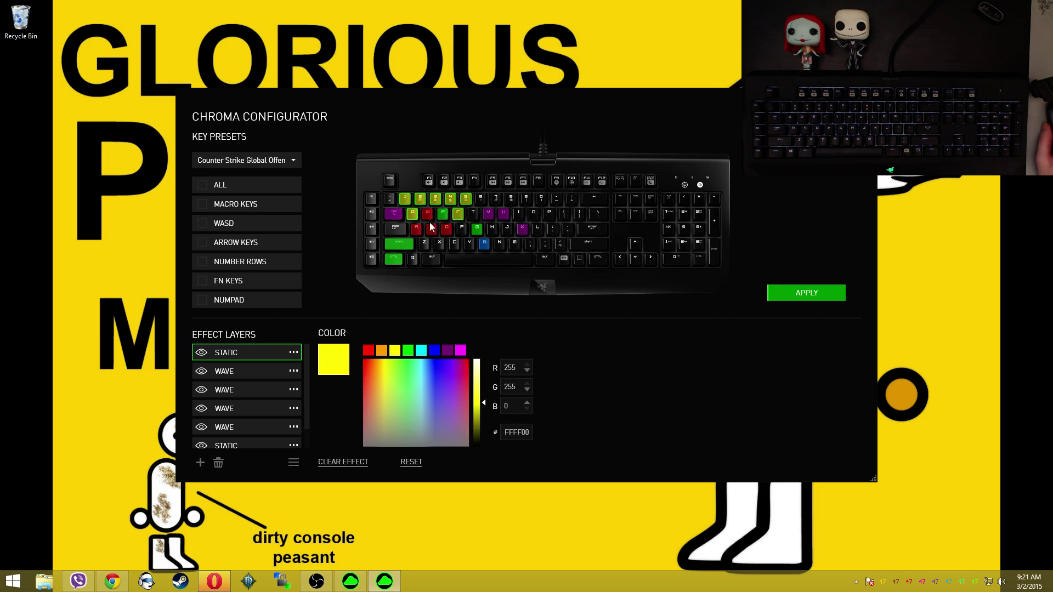
pyautogui.click(410, 178)
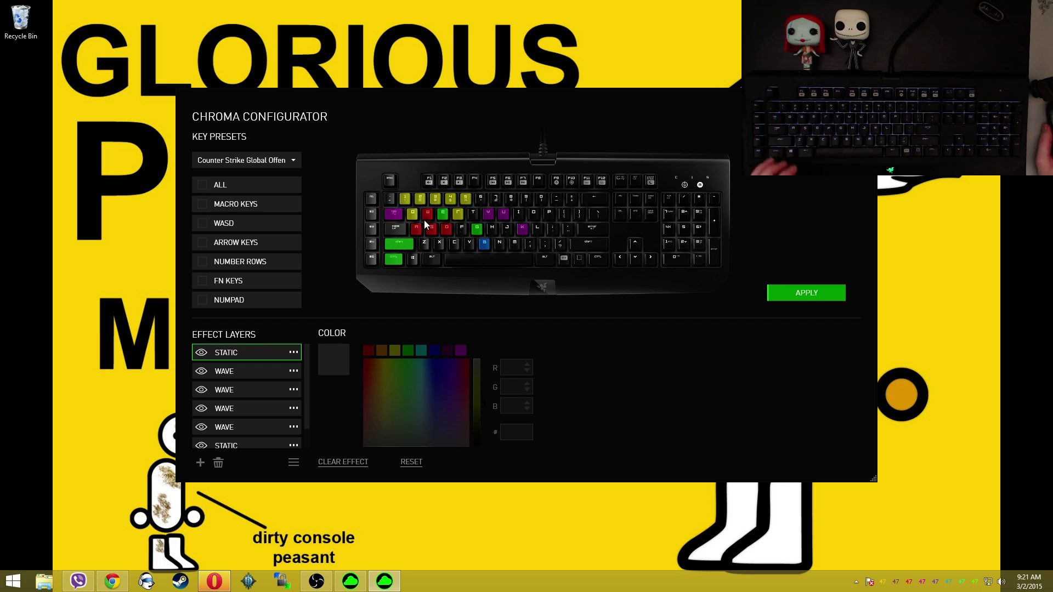
pyautogui.moveTo(399, 189); pyautogui.dragTo(470, 211)
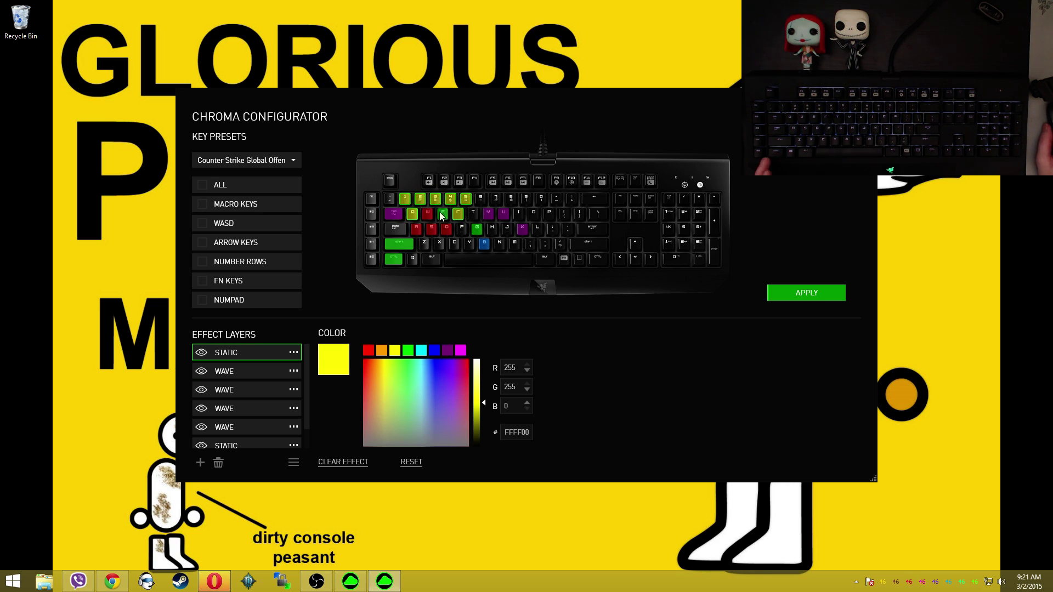
pyautogui.moveTo(426, 180); pyautogui.dragTo(398, 246)
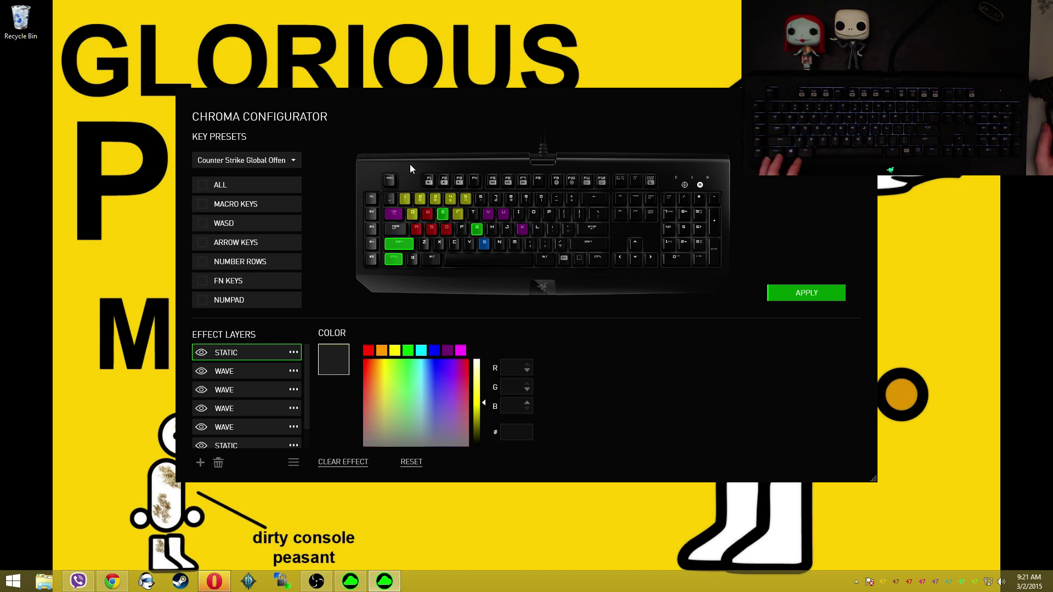
pyautogui.moveTo(412, 164); pyautogui.dragTo(447, 222)
pyautogui.click(445, 212)
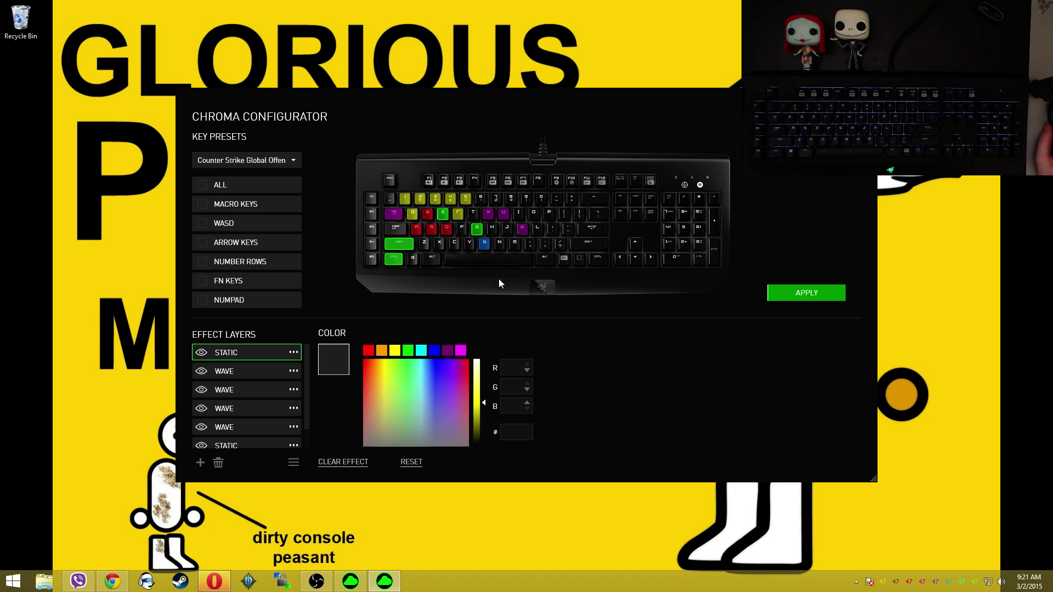
pyautogui.click(491, 209)
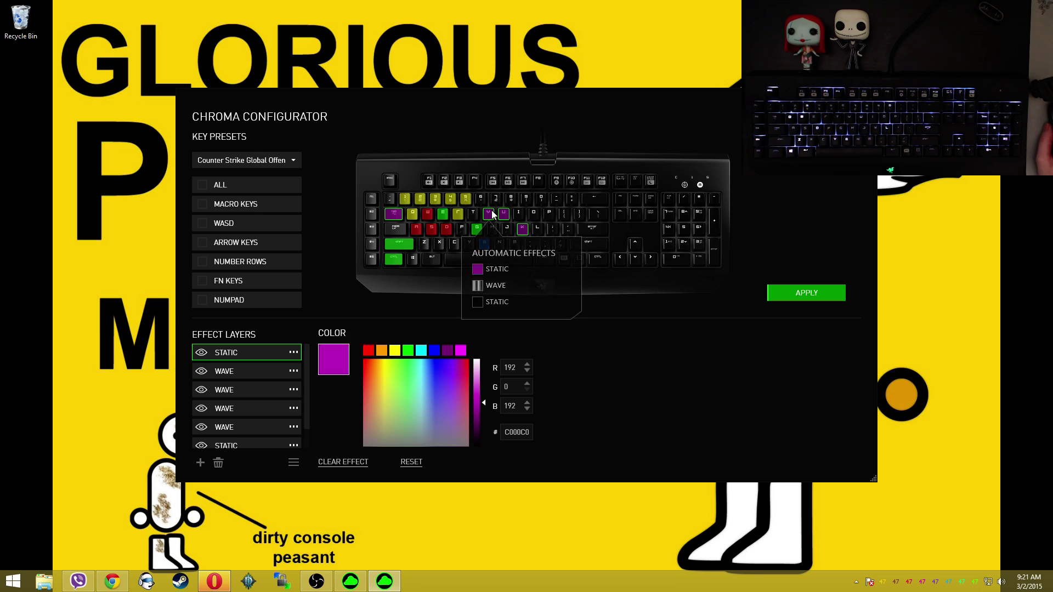
pyautogui.click(445, 228)
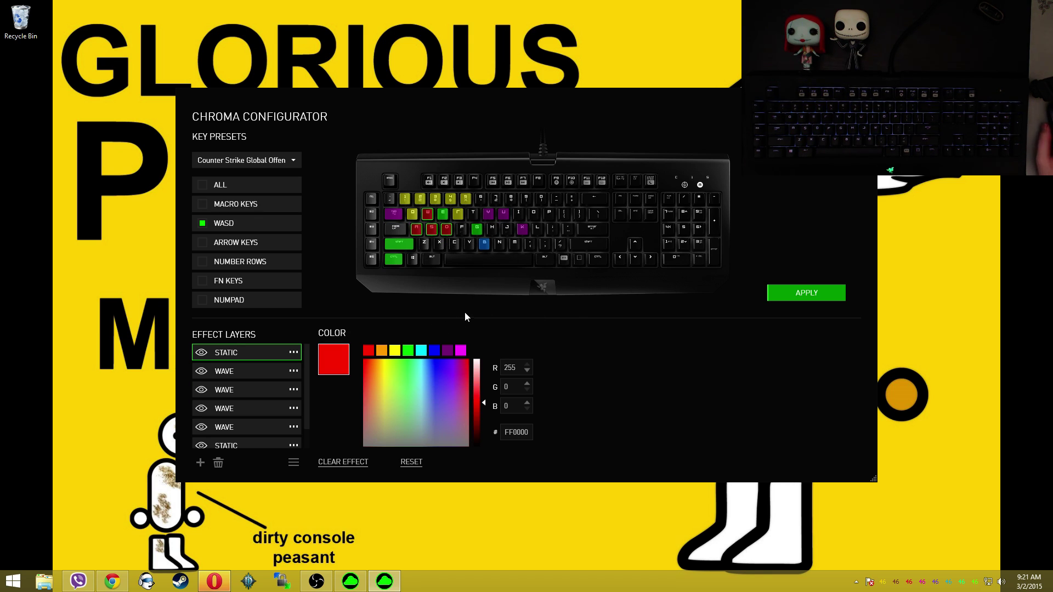
pyautogui.click(508, 282)
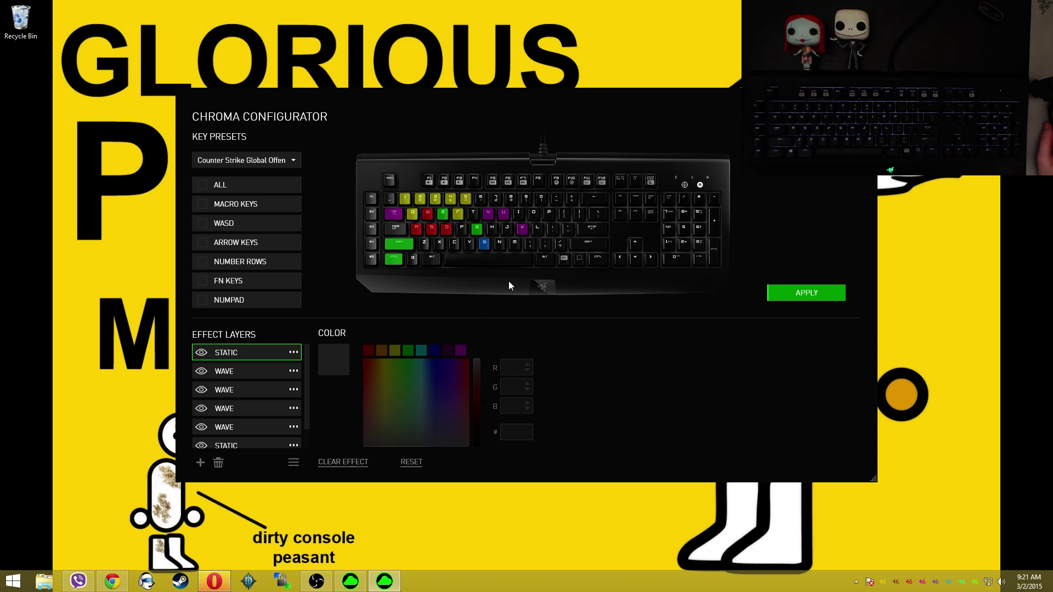
# Delete the extra effect layers and change the remaining layer to Breathing.
pyautogui.click(218, 463)
pyautogui.click(218, 464)
pyautogui.click(219, 463)
pyautogui.click(218, 463)
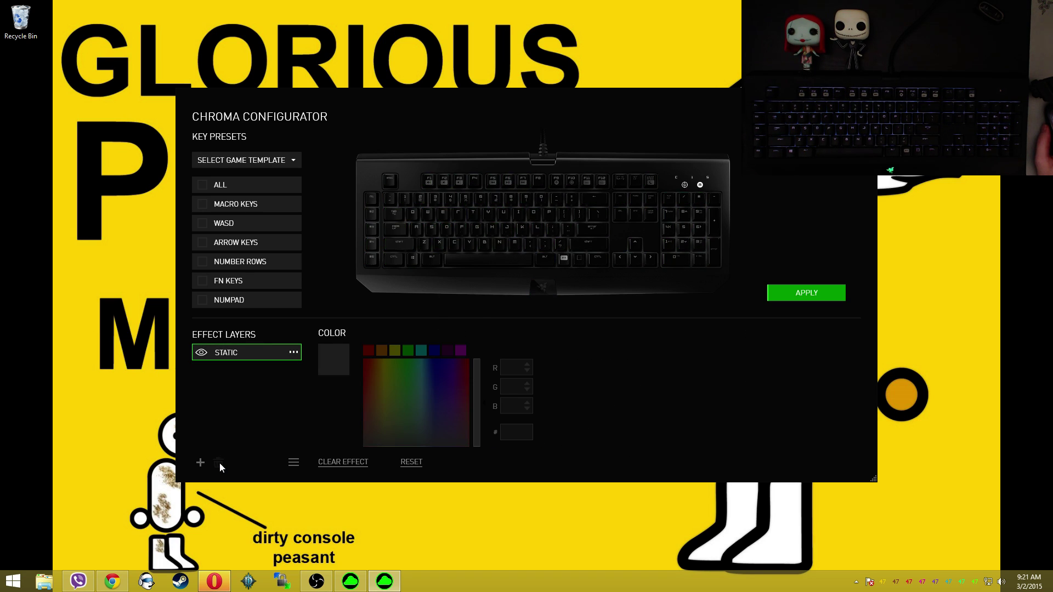
pyautogui.click(294, 353)
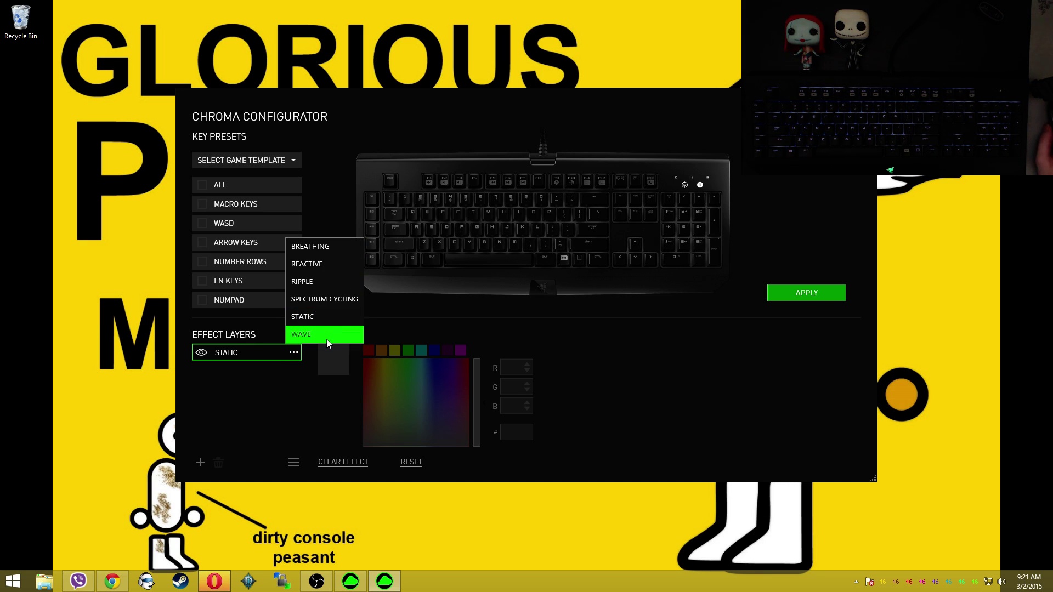
pyautogui.click(326, 246)
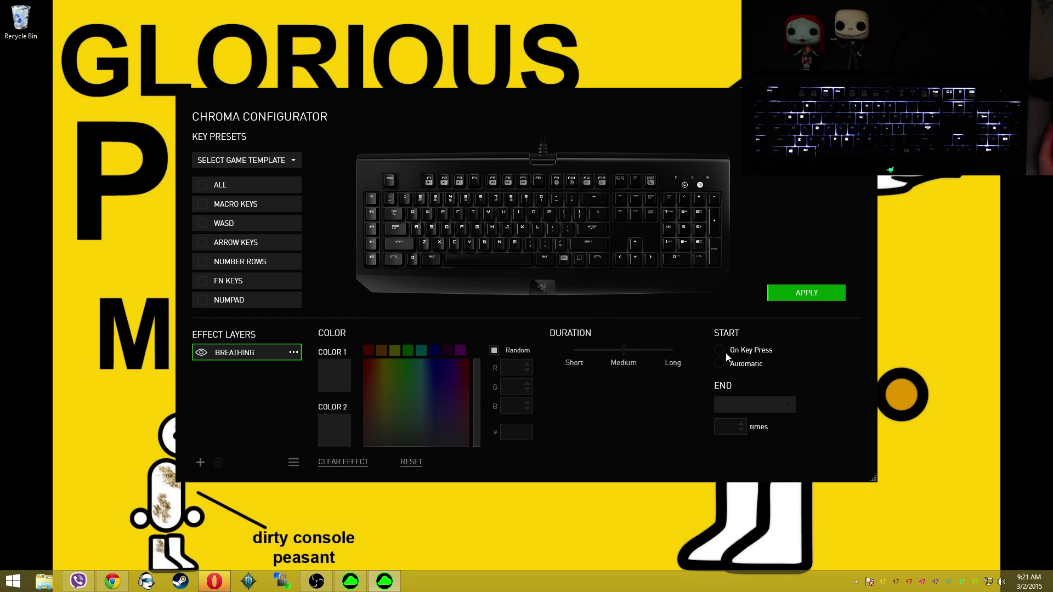
# Select all keys and apply the Breathing effect to the keyboard.
pyautogui.moveTo(365, 158); pyautogui.dragTo(749, 310)
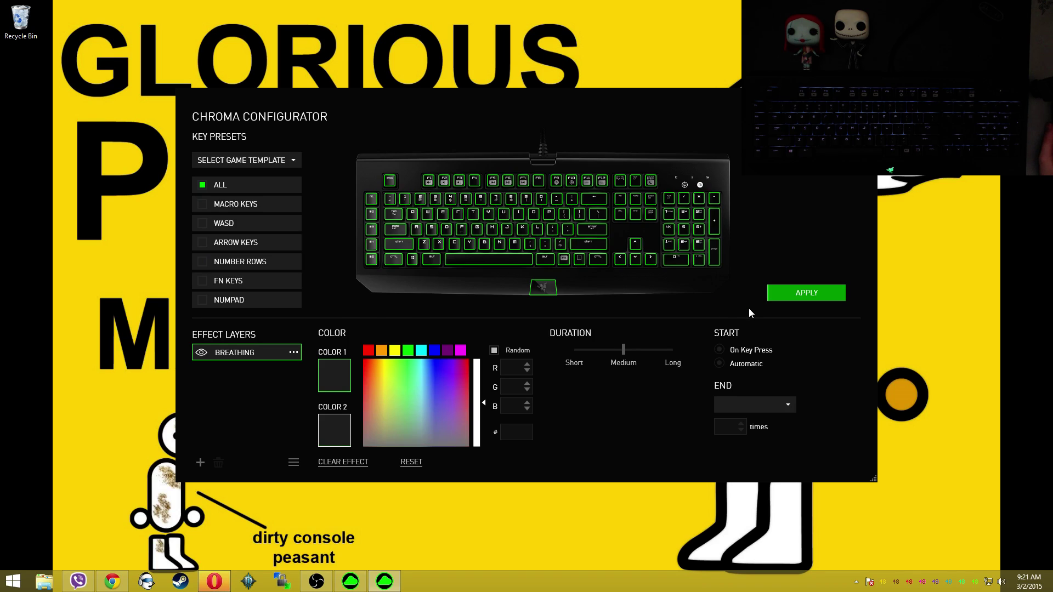
pyautogui.click(210, 186)
pyautogui.click(209, 186)
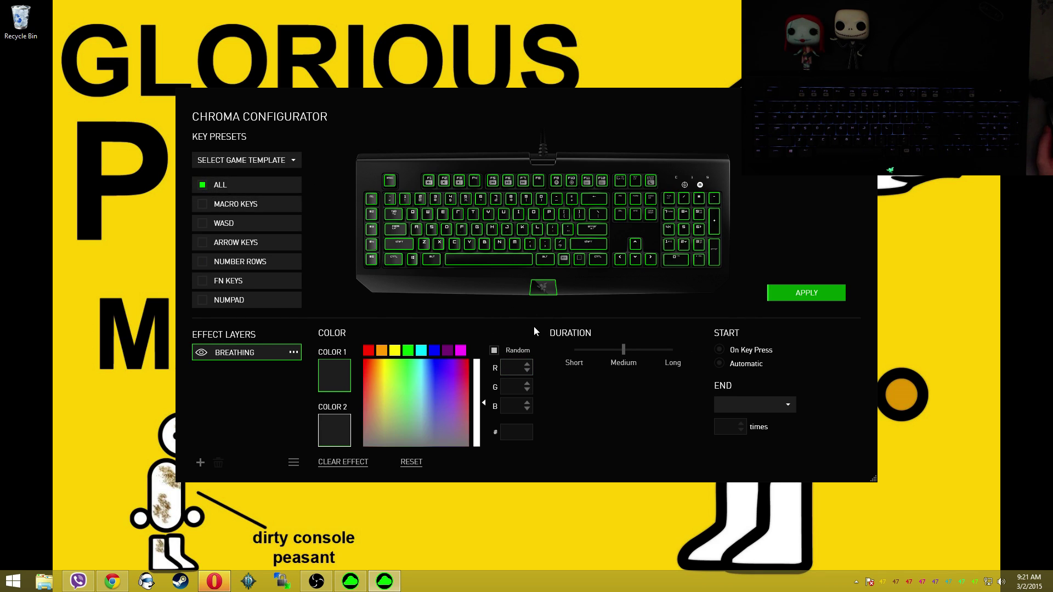
pyautogui.click(805, 299)
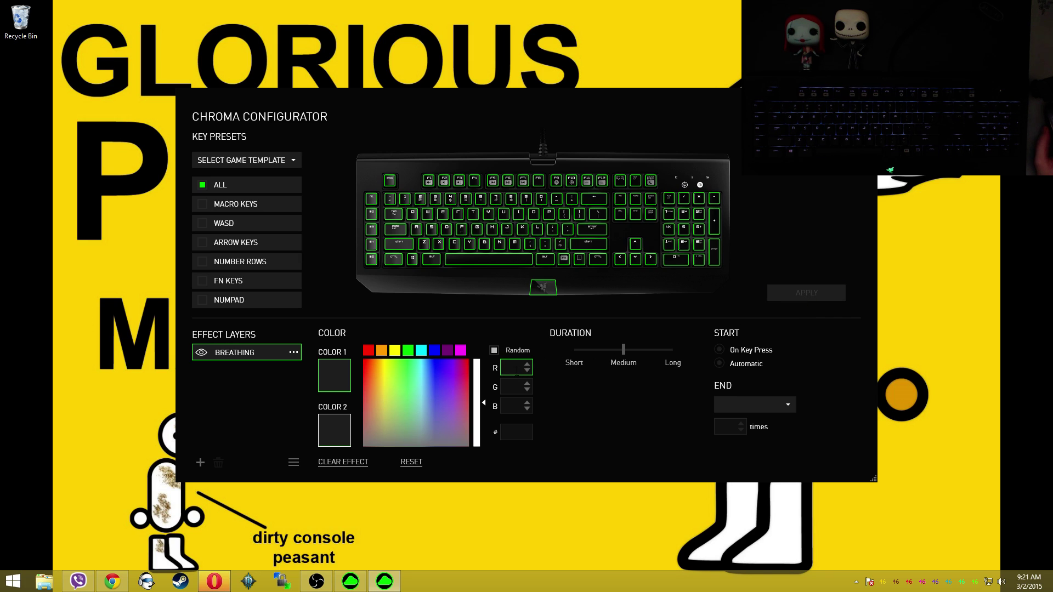
# Set both breathing colours to green 00FF00.
pyautogui.click(517, 404)
pyautogui.click(333, 373)
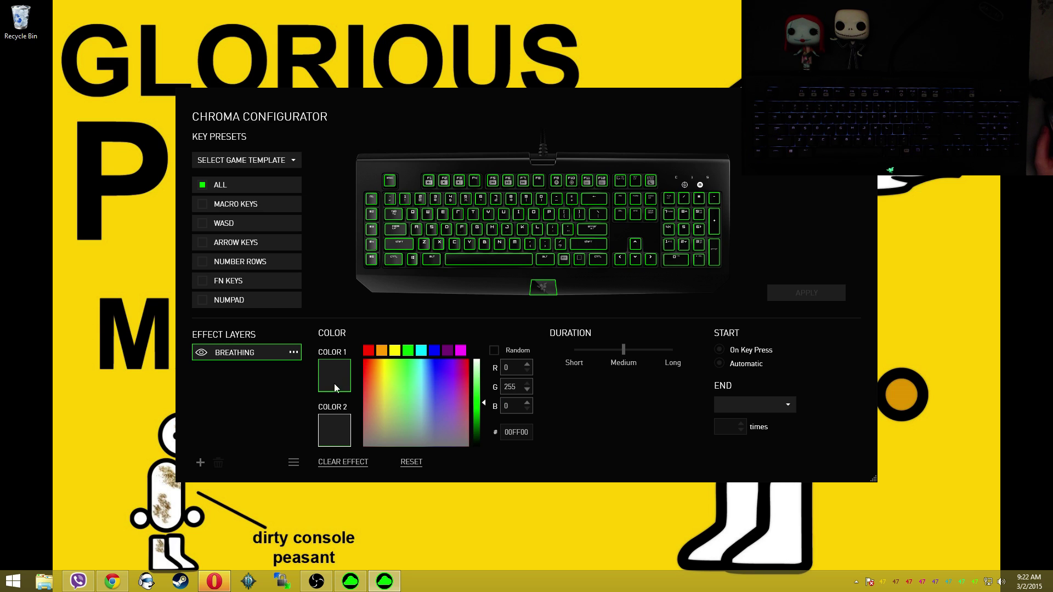
pyautogui.click(336, 426)
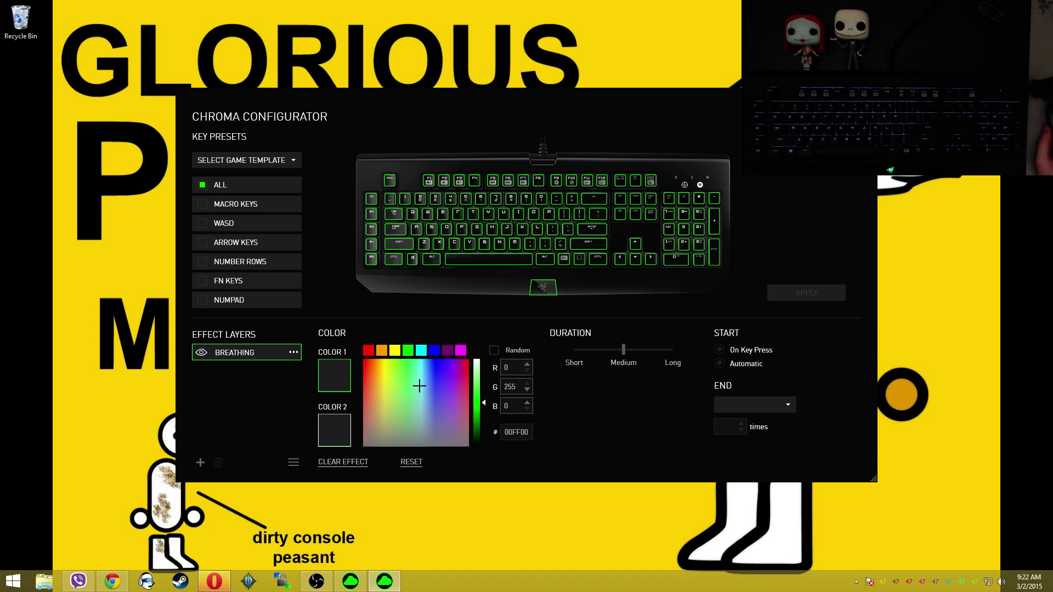
pyautogui.click(516, 432)
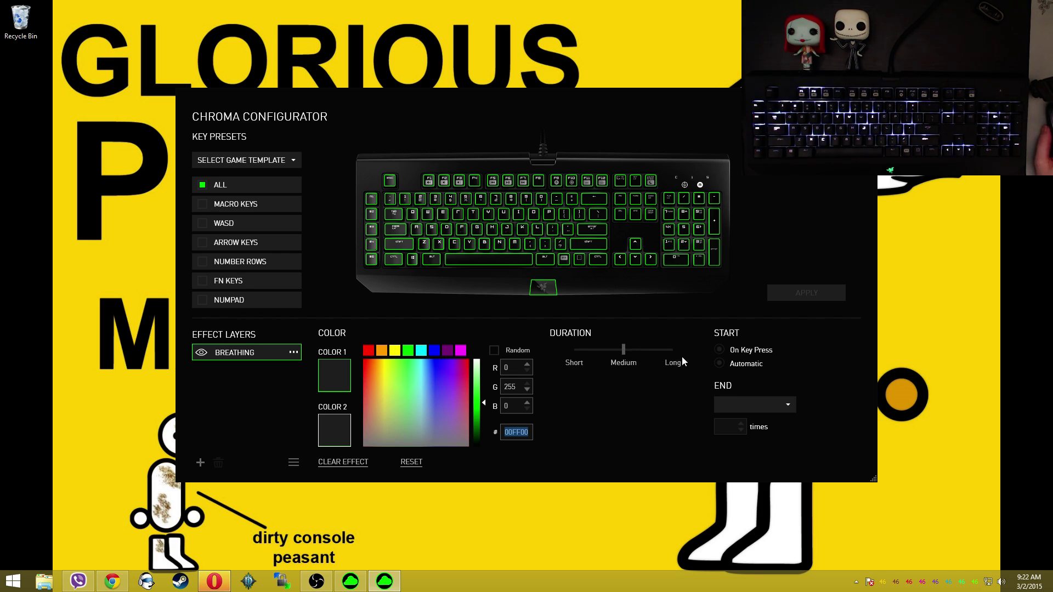
# Make the Breathing effect start automatically with random colours, never end, and apply it.
pyautogui.click(719, 351)
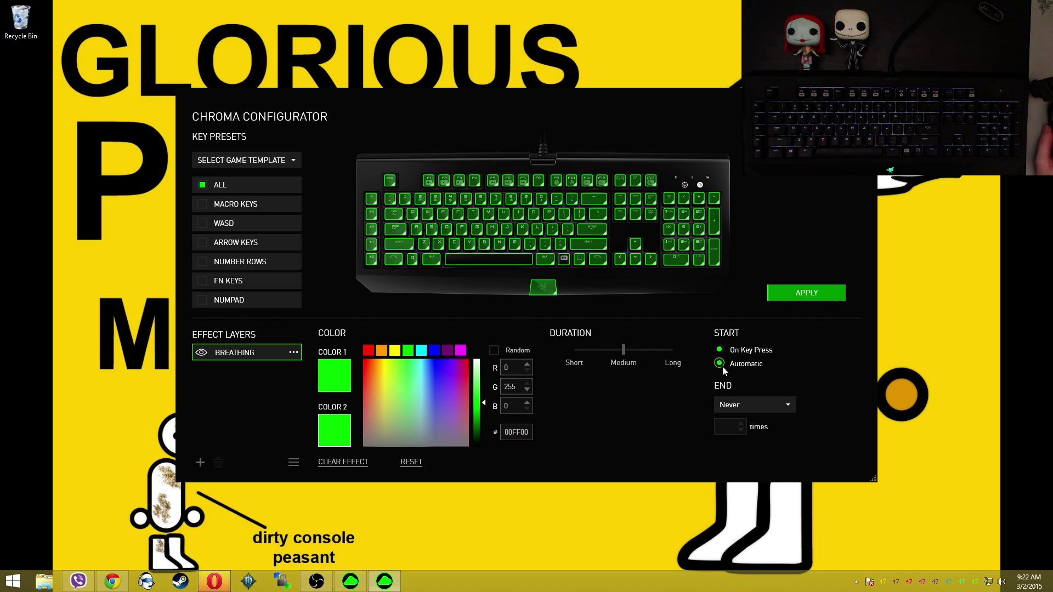
pyautogui.click(753, 404)
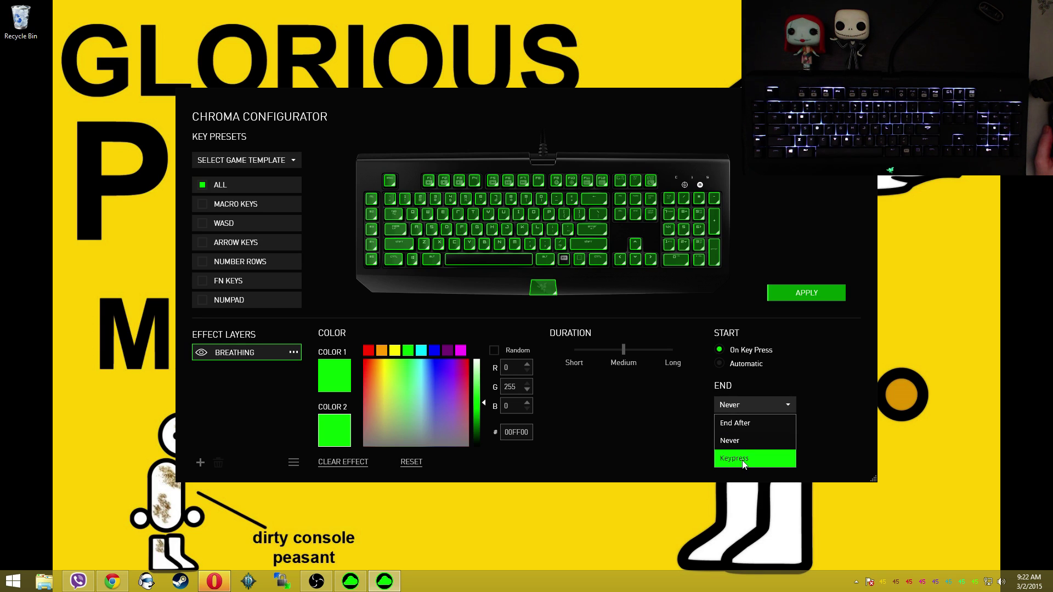
pyautogui.click(761, 406)
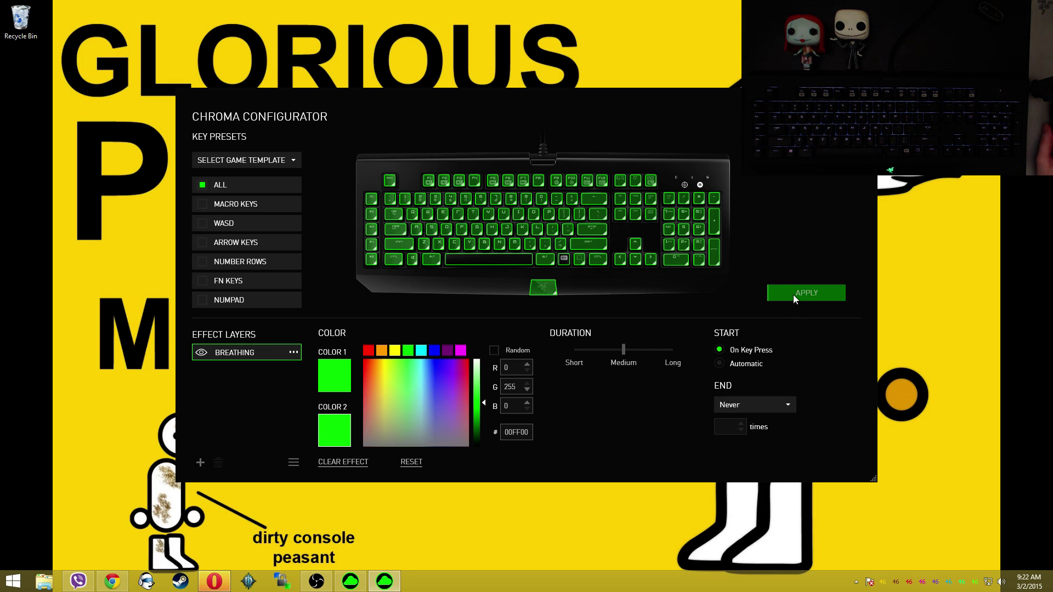
pyautogui.click(751, 402)
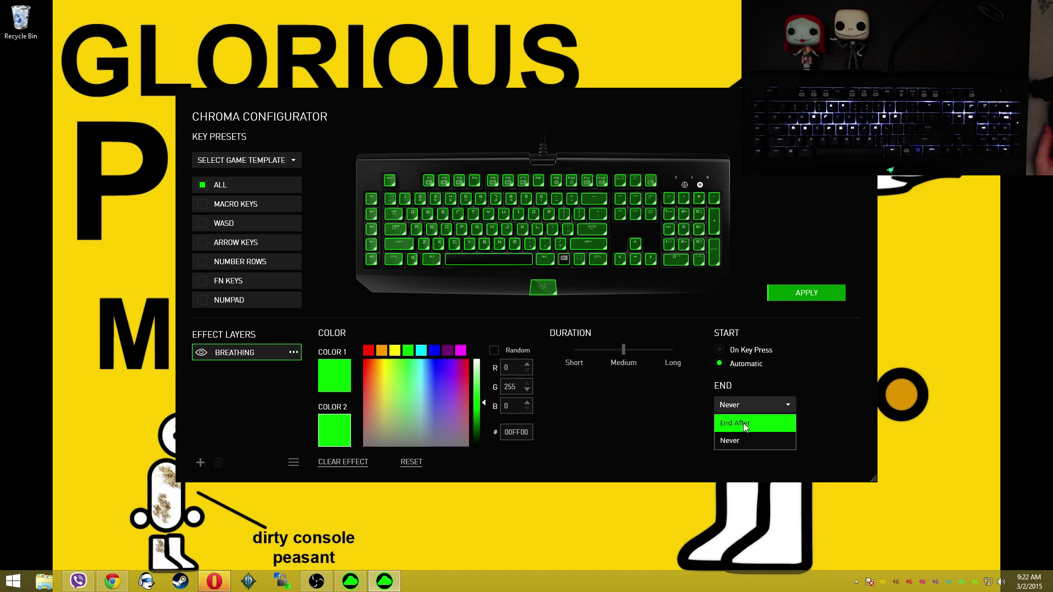
pyautogui.click(743, 426)
pyautogui.click(742, 410)
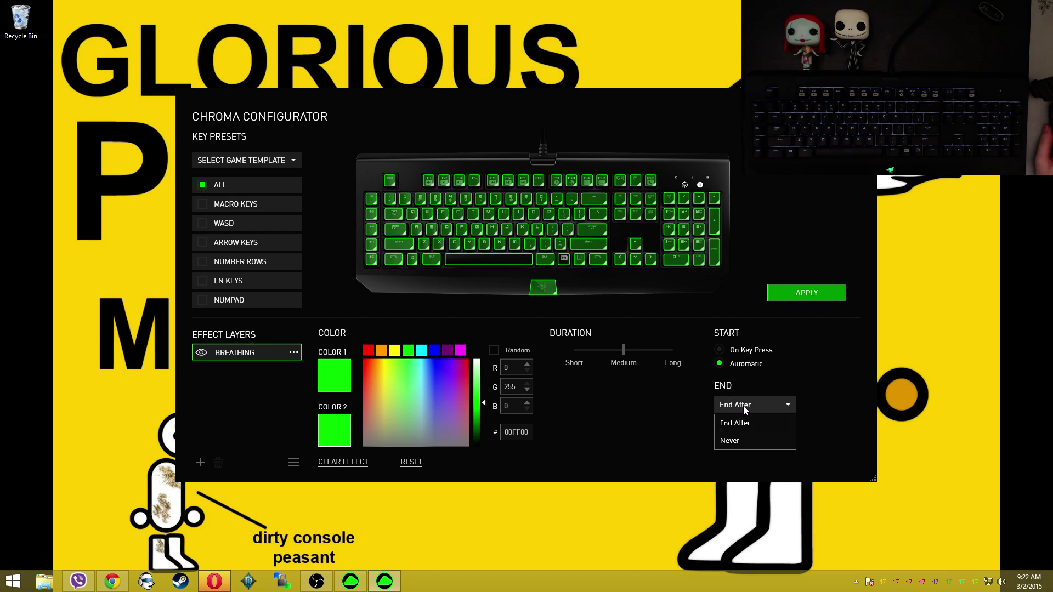
pyautogui.click(745, 405)
pyautogui.click(514, 350)
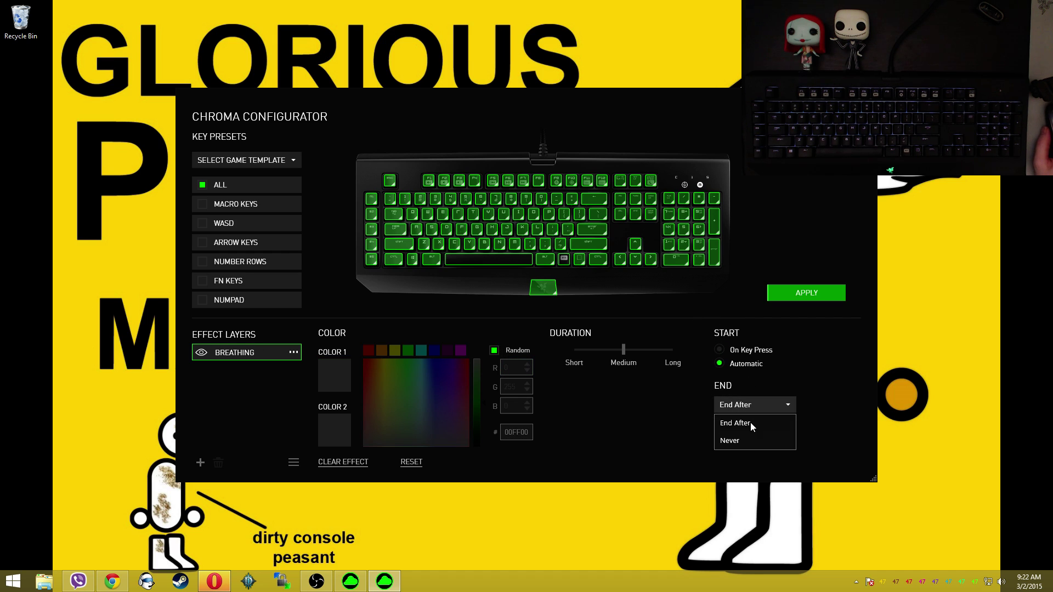
pyautogui.click(749, 422)
pyautogui.click(749, 439)
pyautogui.click(804, 294)
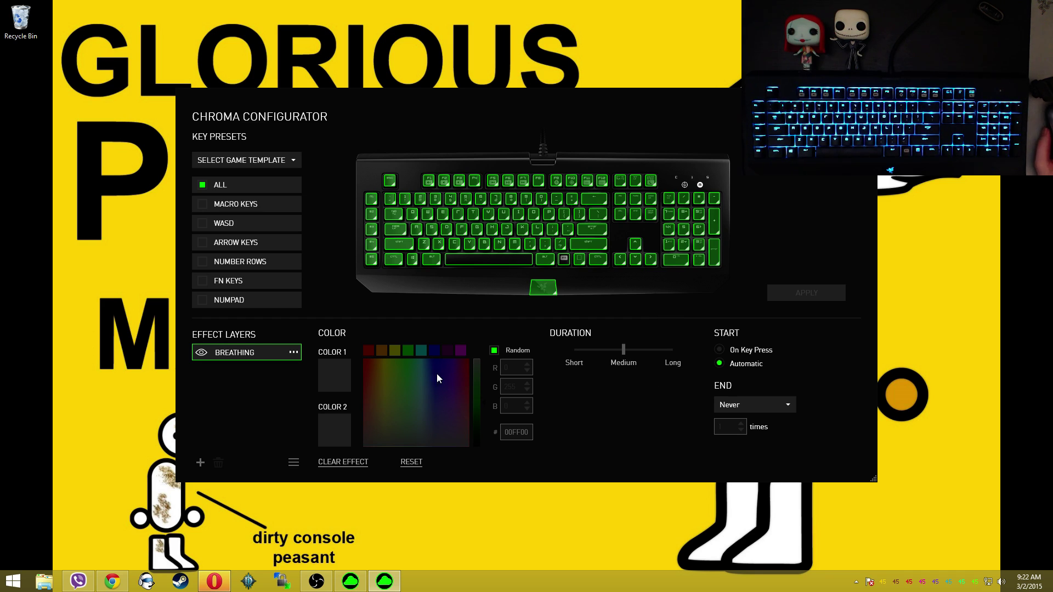
# Change the layer's effect to Reactive and apply it to the keyboard.
pyautogui.click(294, 354)
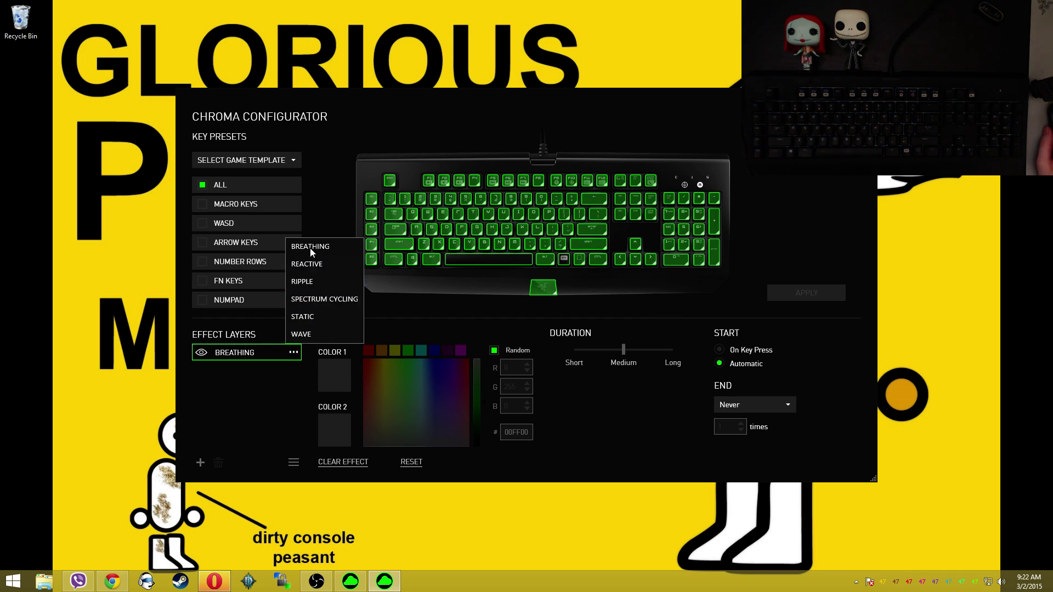
pyautogui.click(319, 268)
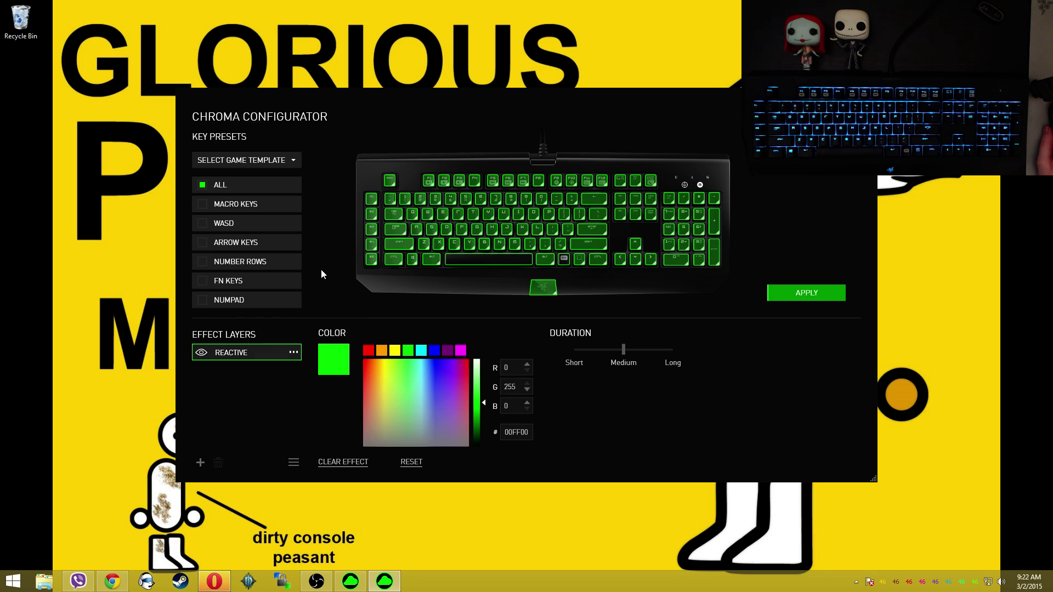
pyautogui.moveTo(577, 348)
pyautogui.mouseDown()
pyautogui.moveTo(652, 351)
pyautogui.moveTo(592, 351)
pyautogui.mouseUp()
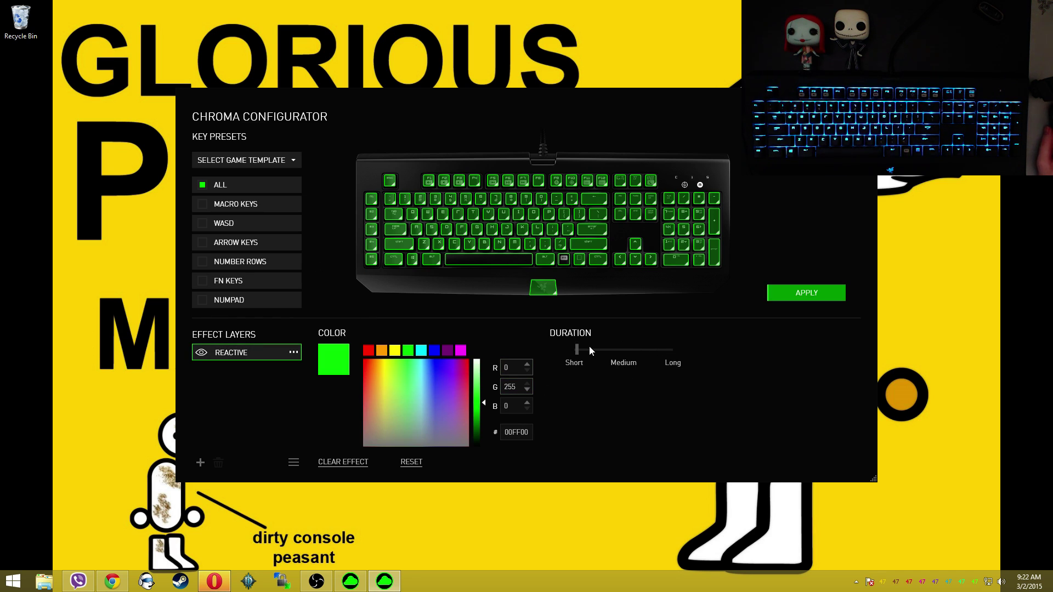
pyautogui.click(792, 297)
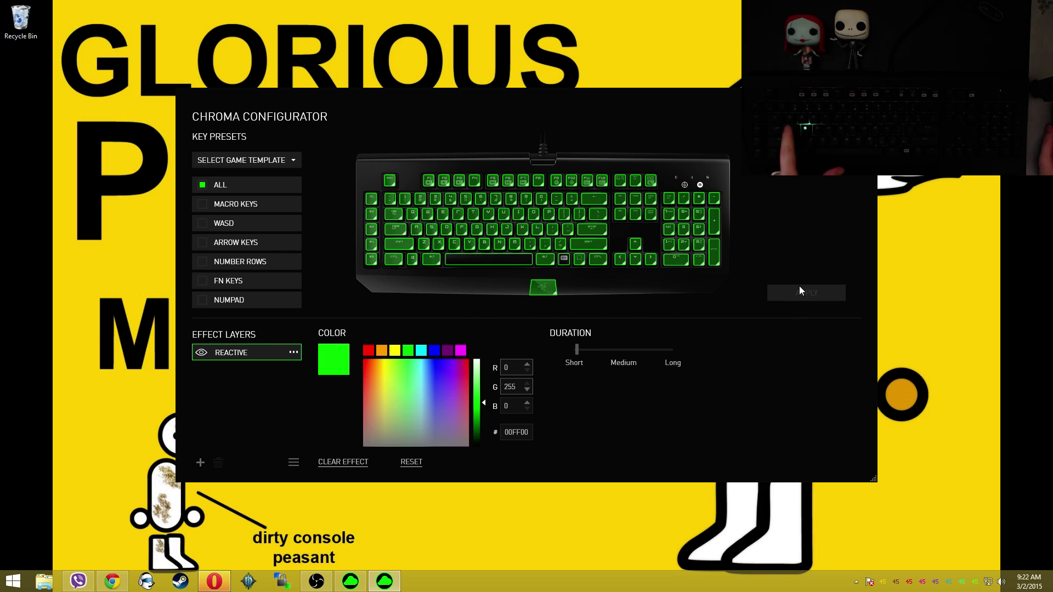
# Apply a Long reaction duration, then settle on Medium and apply again.
pyautogui.click(669, 350)
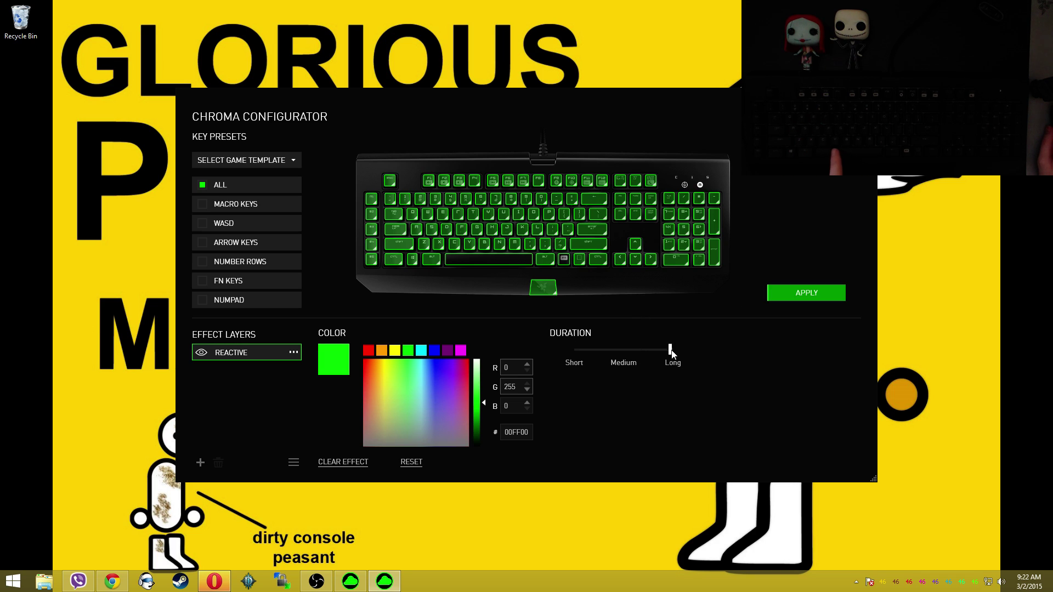
pyautogui.click(791, 297)
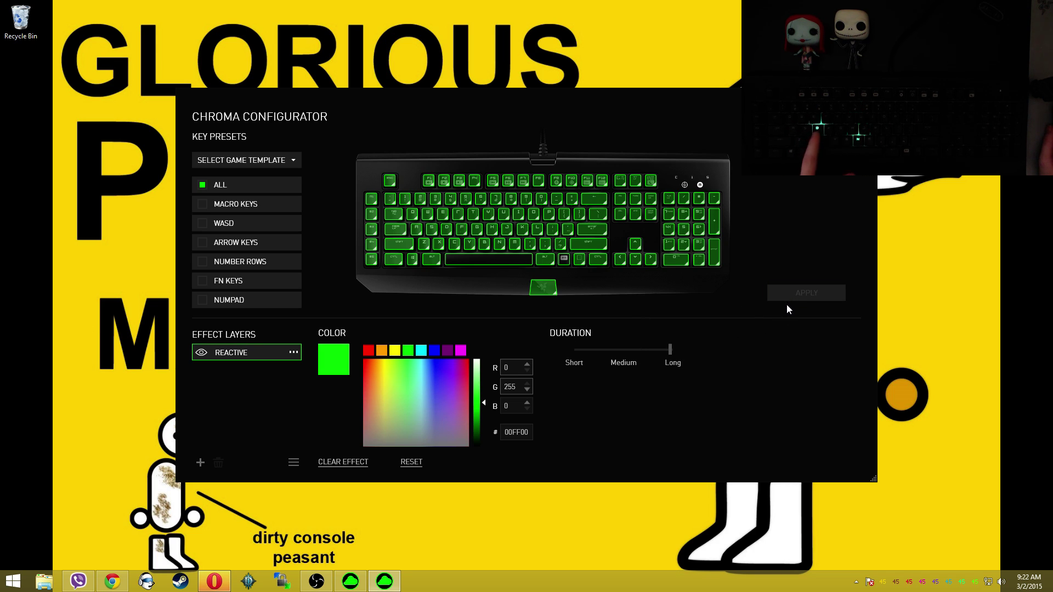
pyautogui.click(623, 350)
pyautogui.click(795, 298)
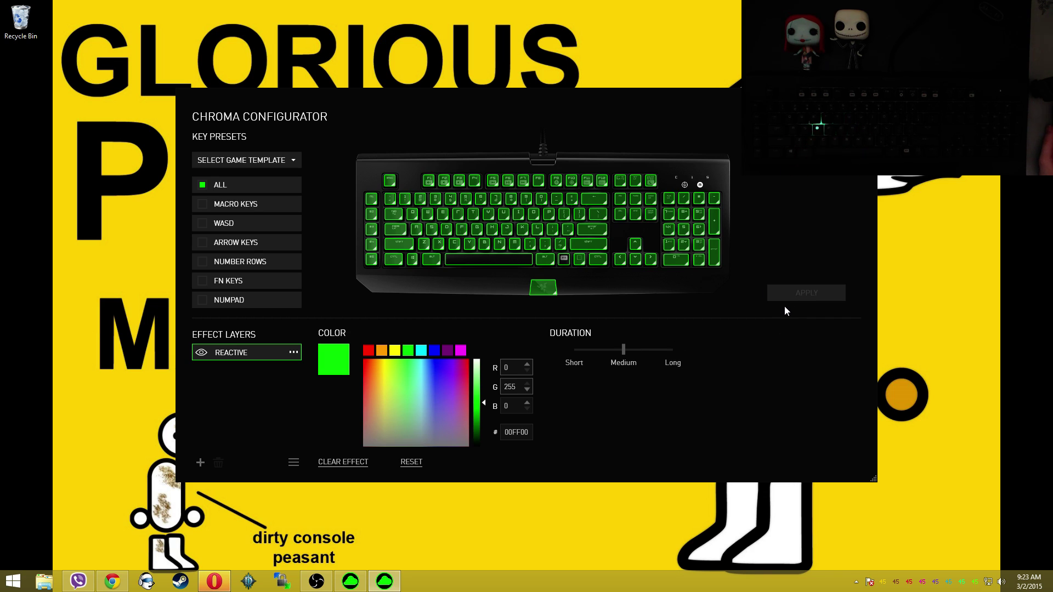
pyautogui.click(221, 354)
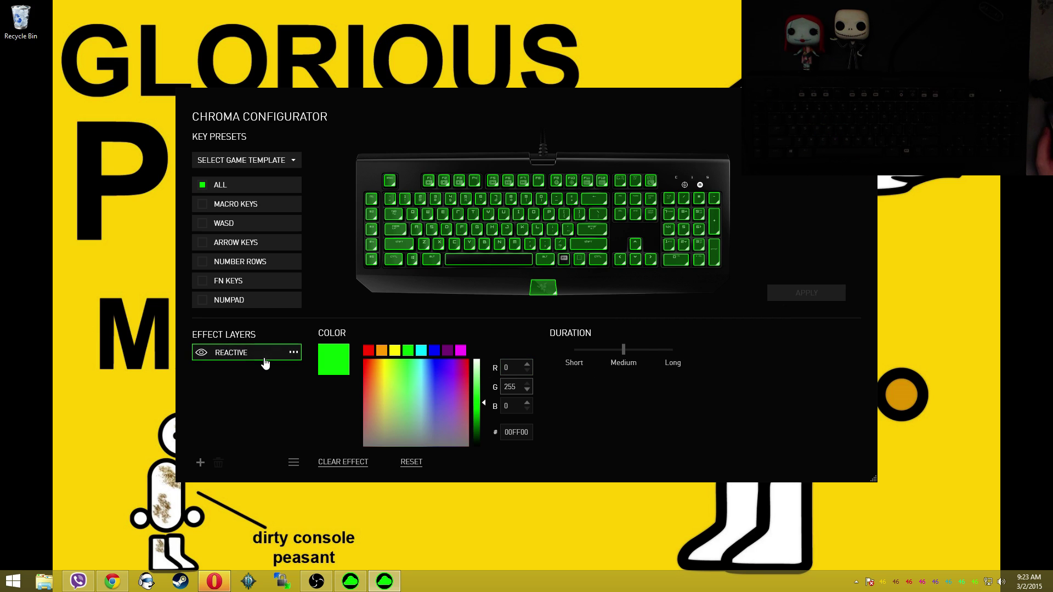
# Change the layer to Ripple and choose the rainbow gradient pattern.
pyautogui.click(294, 353)
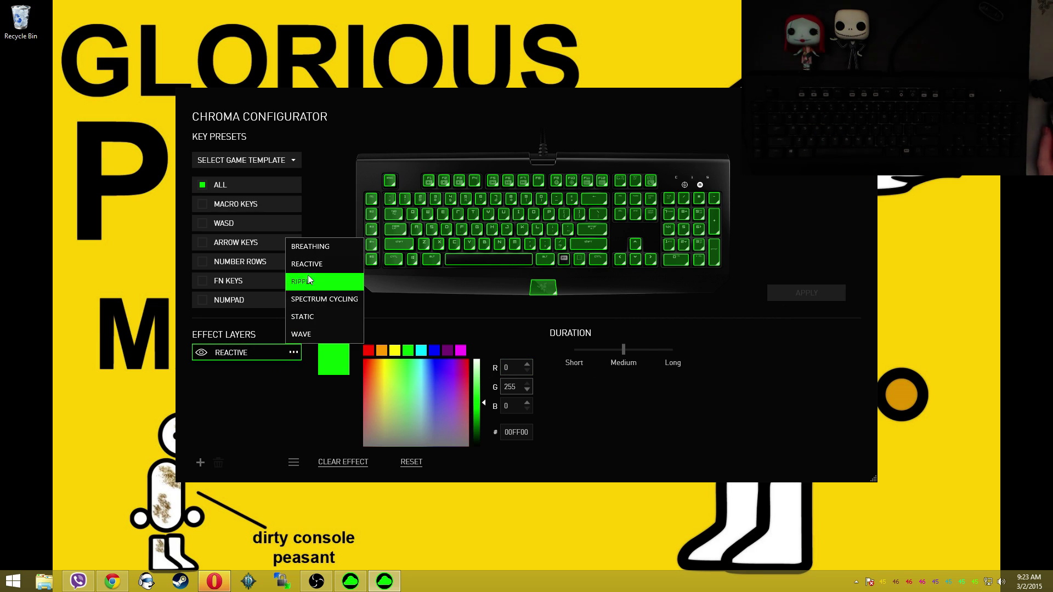
pyautogui.click(316, 282)
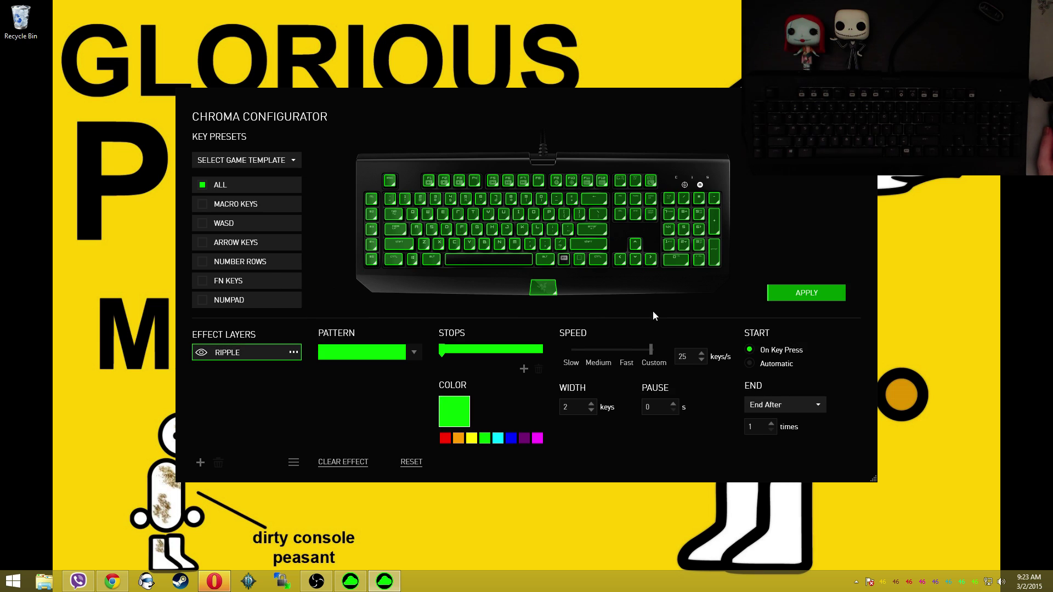
pyautogui.click(414, 354)
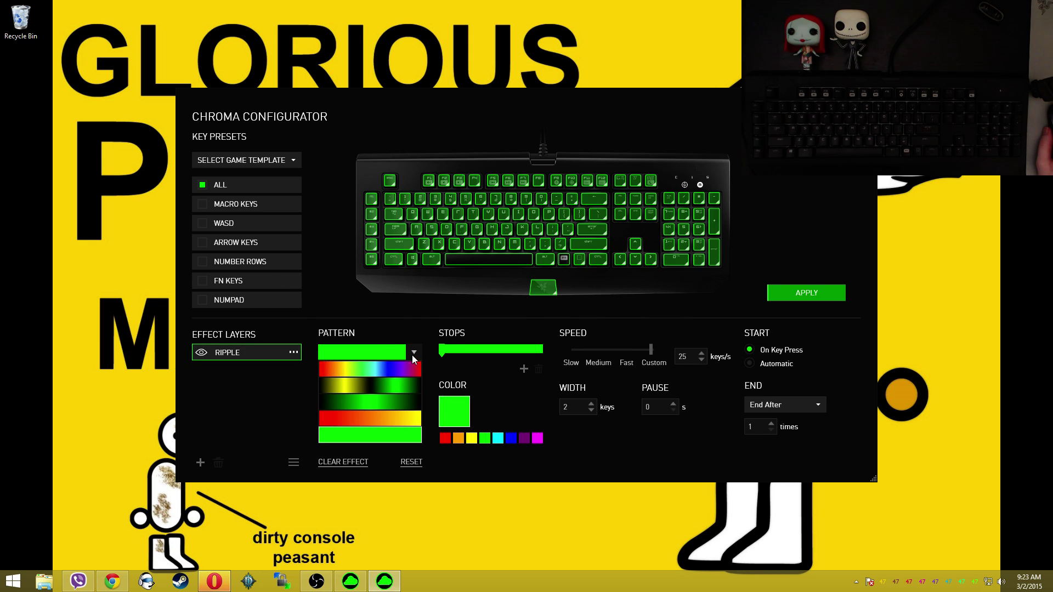
pyautogui.click(394, 401)
pyautogui.click(492, 350)
pyautogui.click(499, 438)
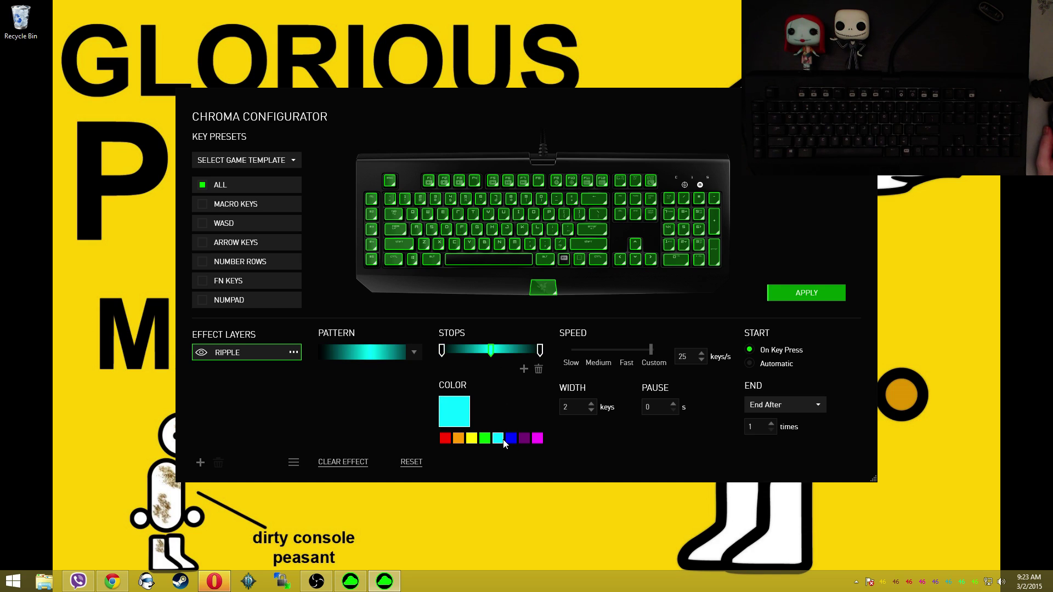
pyautogui.click(413, 352)
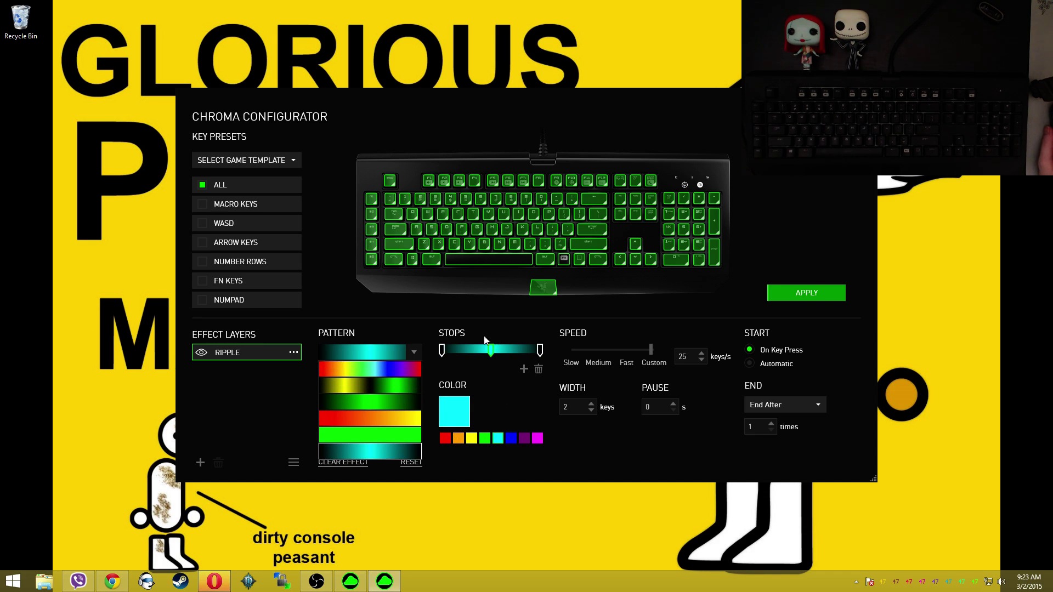
pyautogui.click(396, 368)
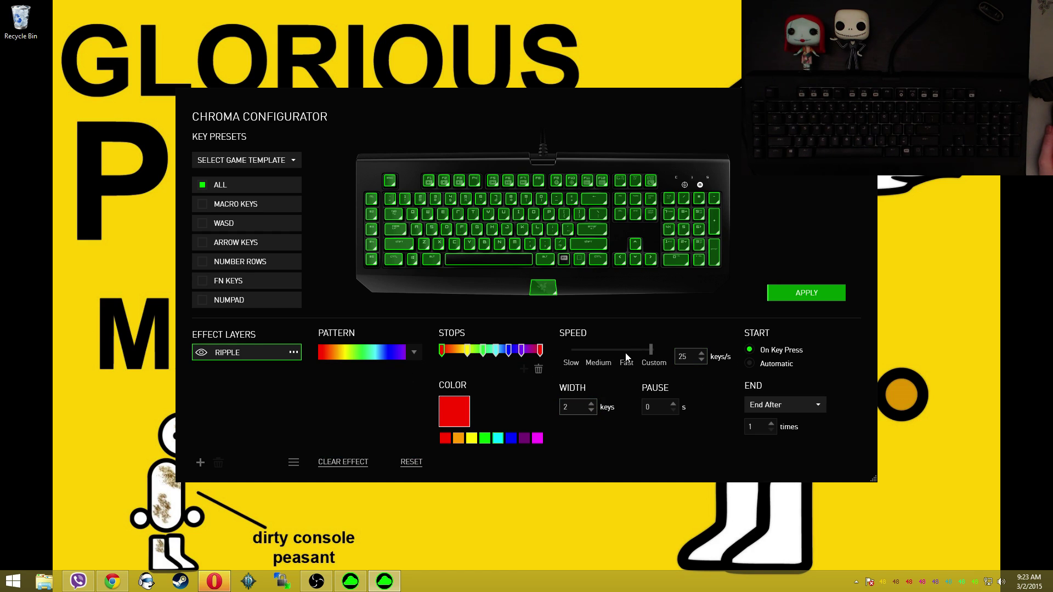
# Try ripple speeds of 80 and 50 keys/s, settling on 20 keys/s and applying.
pyautogui.click(578, 351)
pyautogui.click(605, 354)
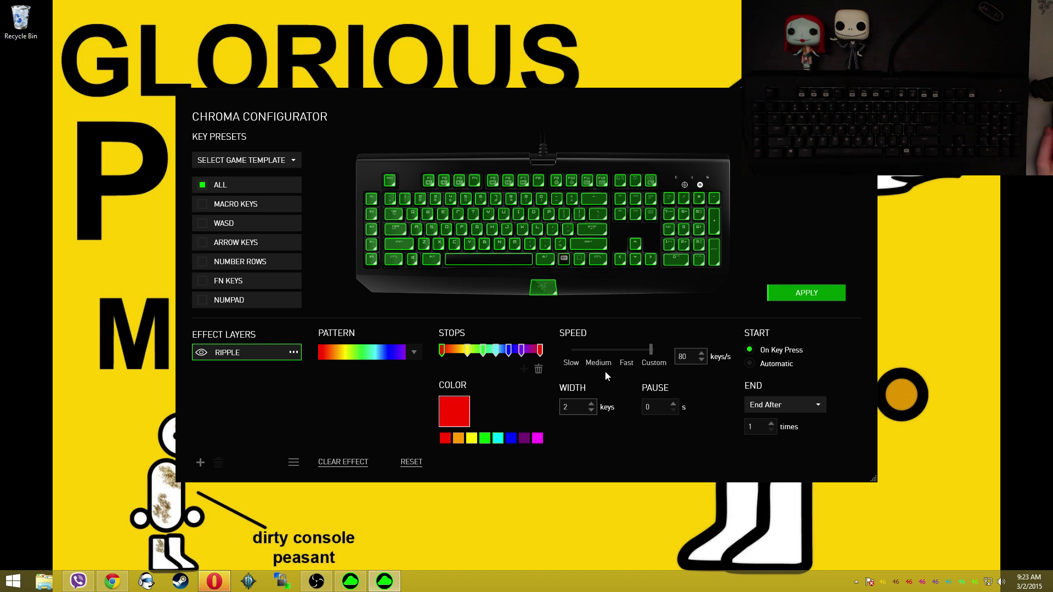
pyautogui.moveTo(580, 349); pyautogui.dragTo(623, 348)
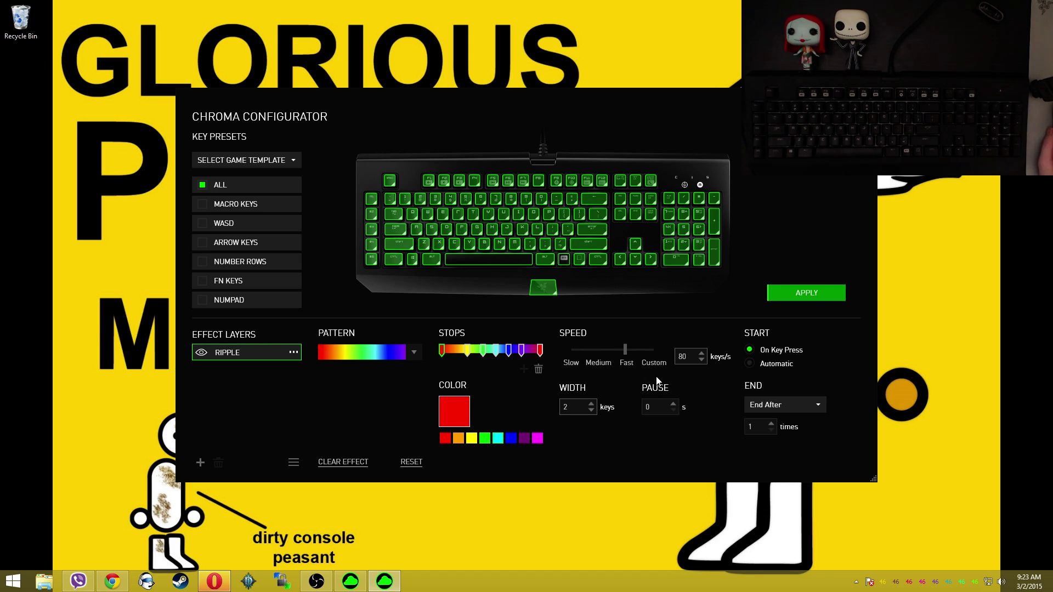
pyautogui.click(812, 294)
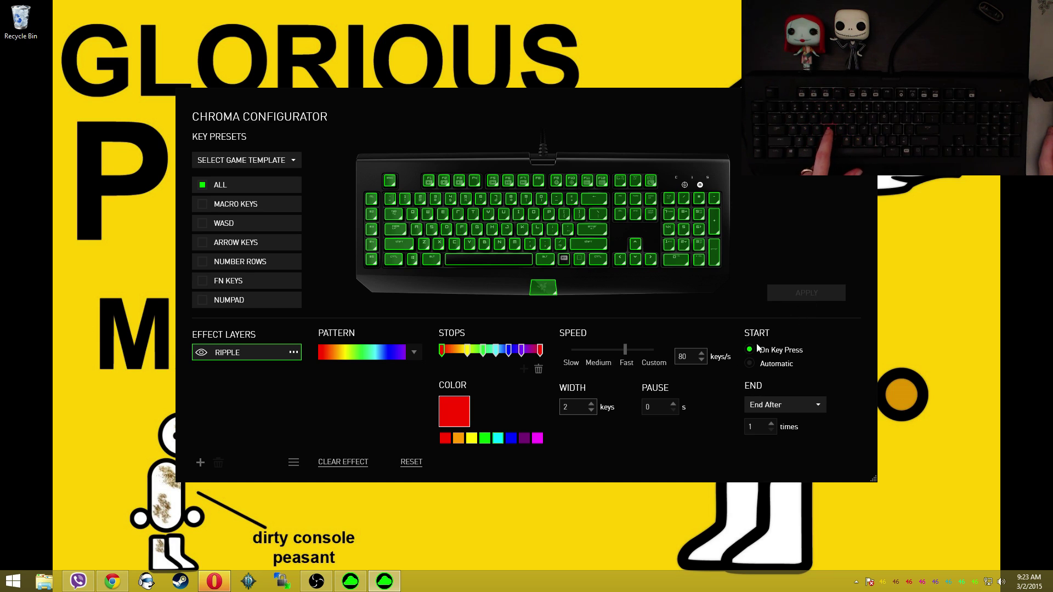
pyautogui.moveTo(623, 349); pyautogui.dragTo(598, 349)
pyautogui.click(800, 291)
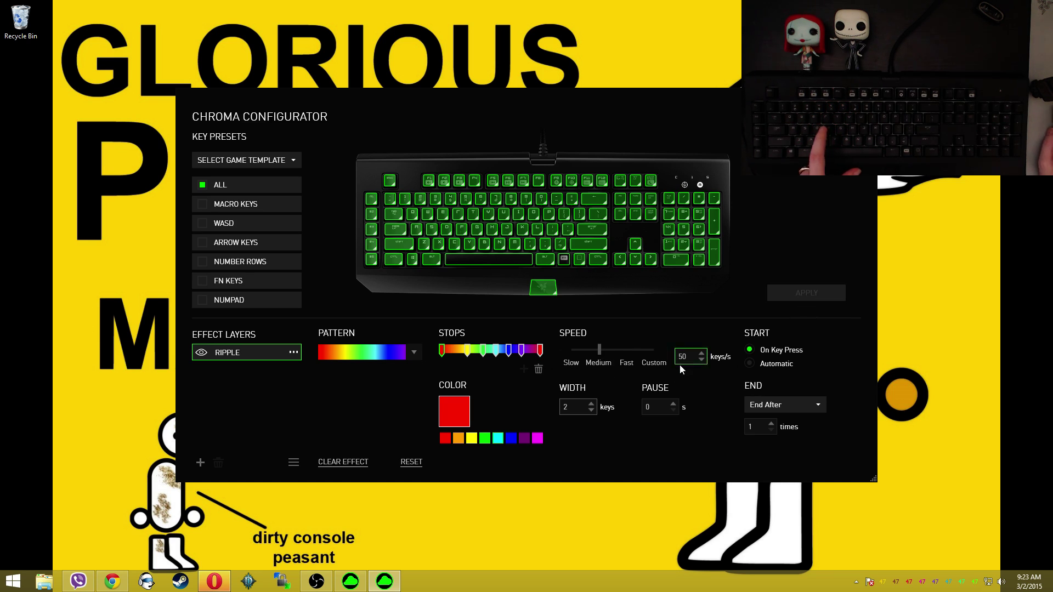
pyautogui.click(574, 349)
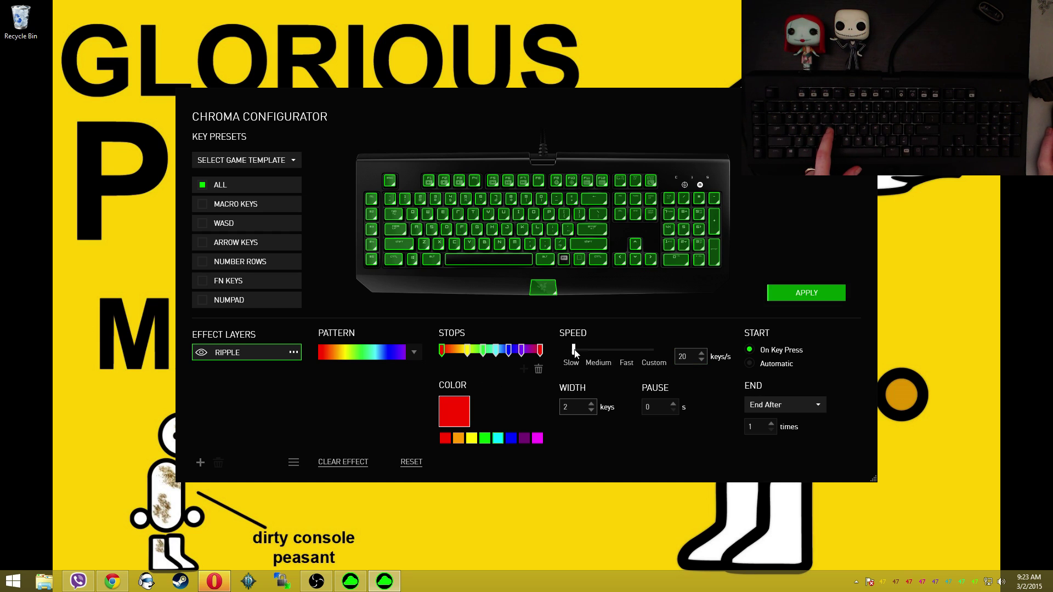
pyautogui.click(770, 294)
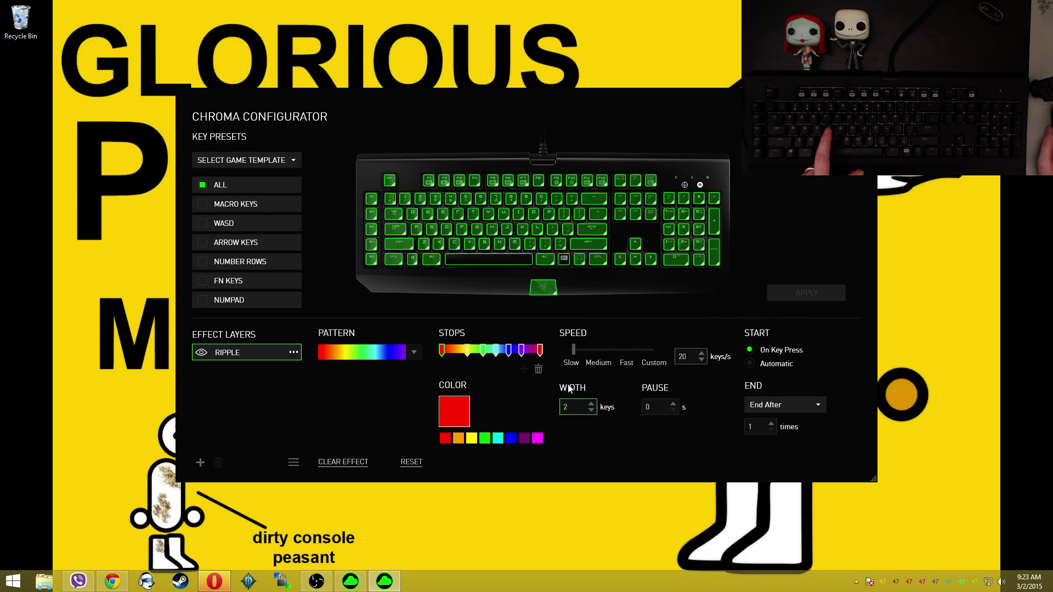
pyautogui.click(791, 290)
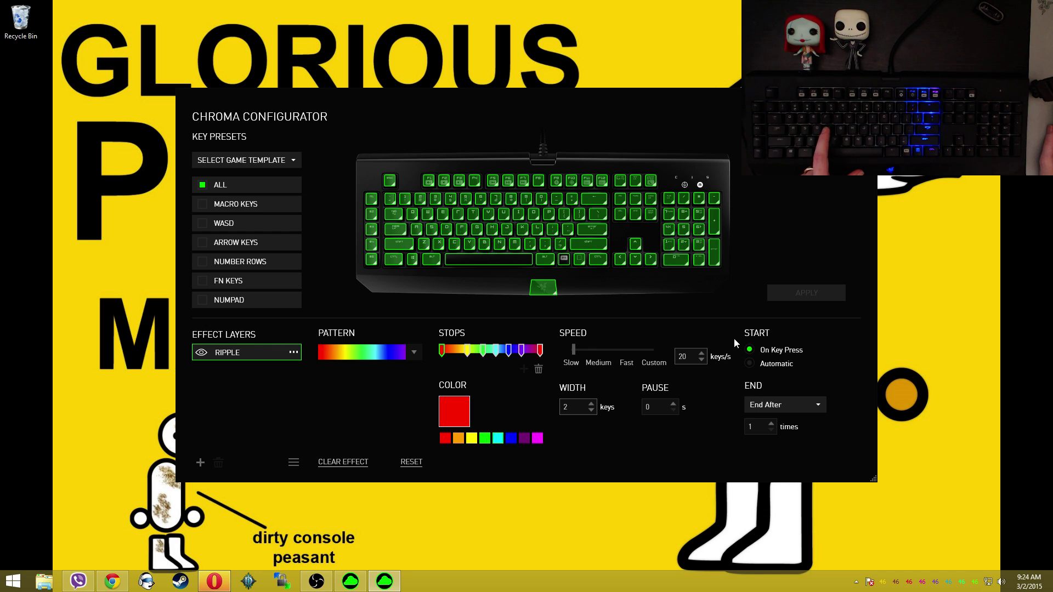
# Set the ripple width to 3 keys and End After 3 times, then apply.
pyautogui.click(591, 404)
pyautogui.click(814, 289)
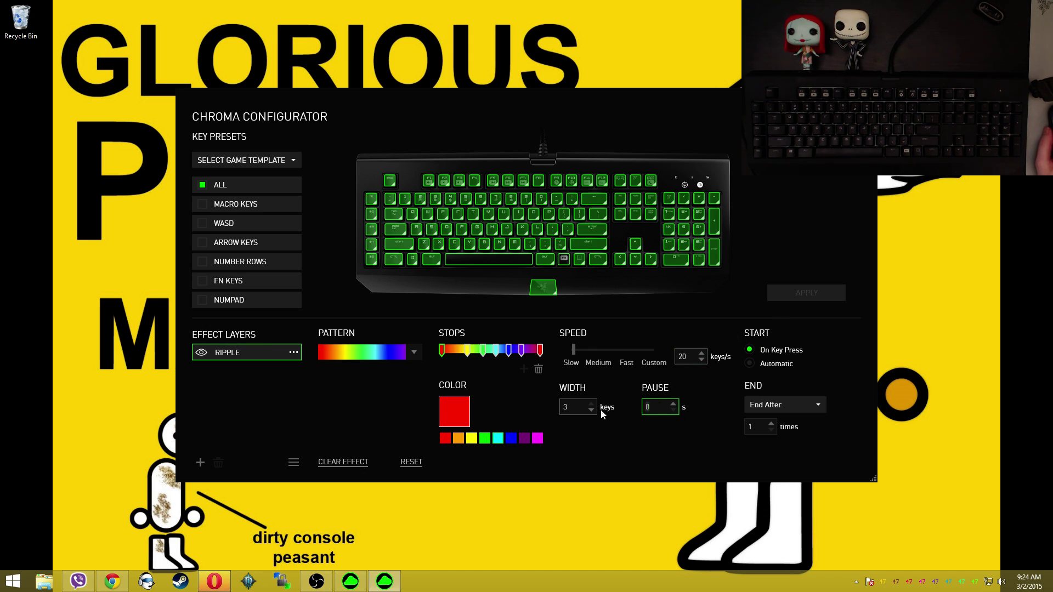
pyautogui.doubleClick(760, 427)
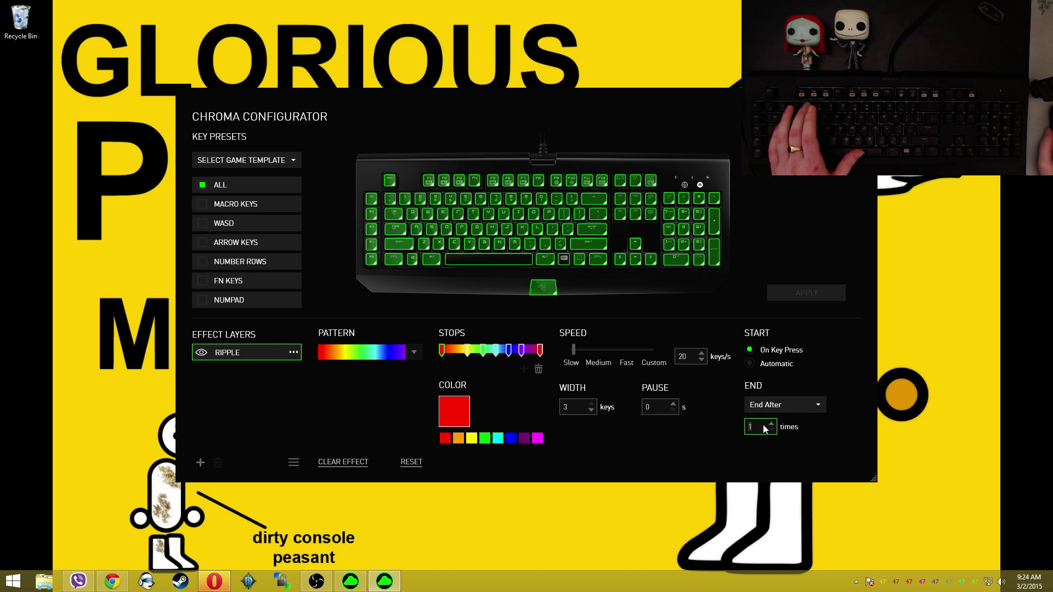
pyautogui.write('3')
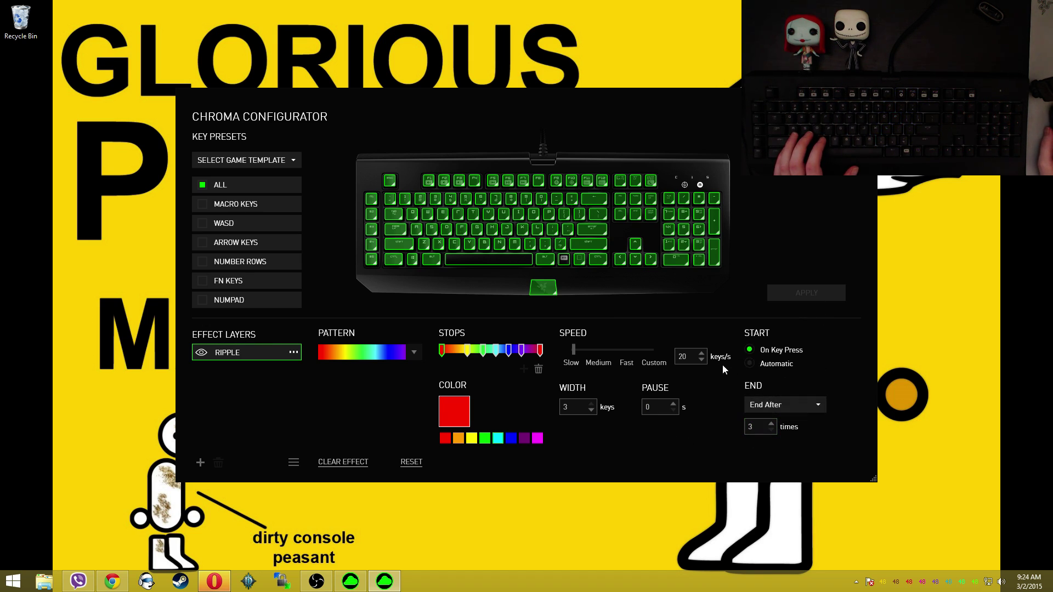
pyautogui.click(797, 297)
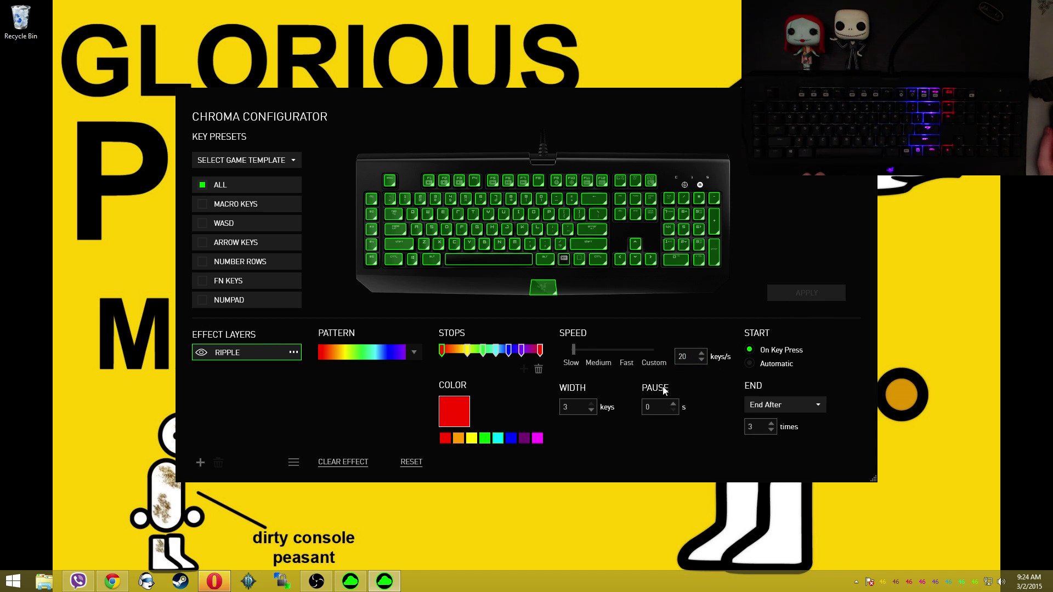
pyautogui.click(798, 404)
pyautogui.click(784, 420)
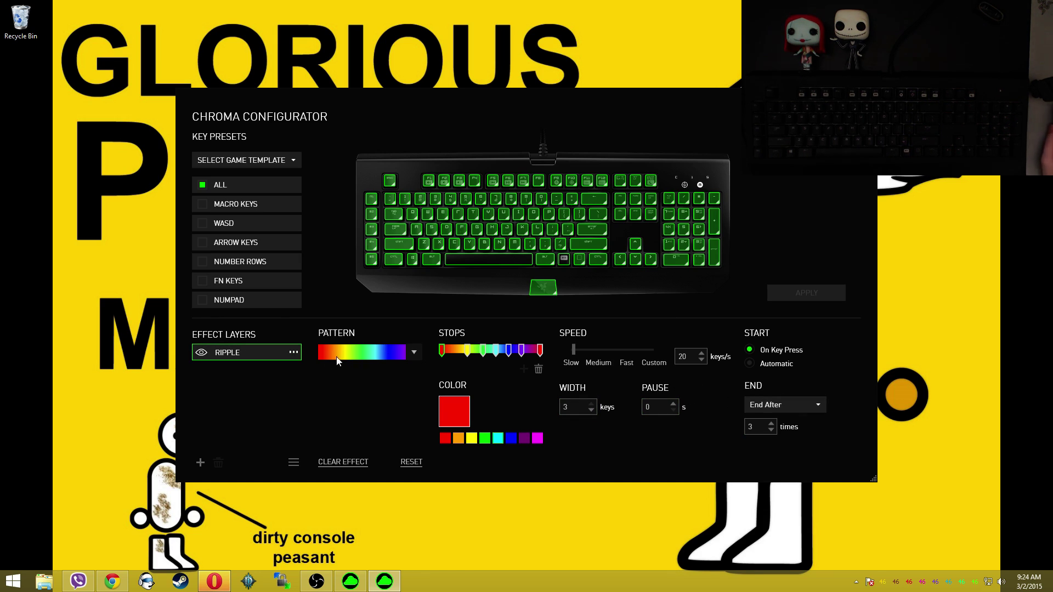
# Open the effect type list for the rainbow Ripple layer.
pyautogui.click(294, 354)
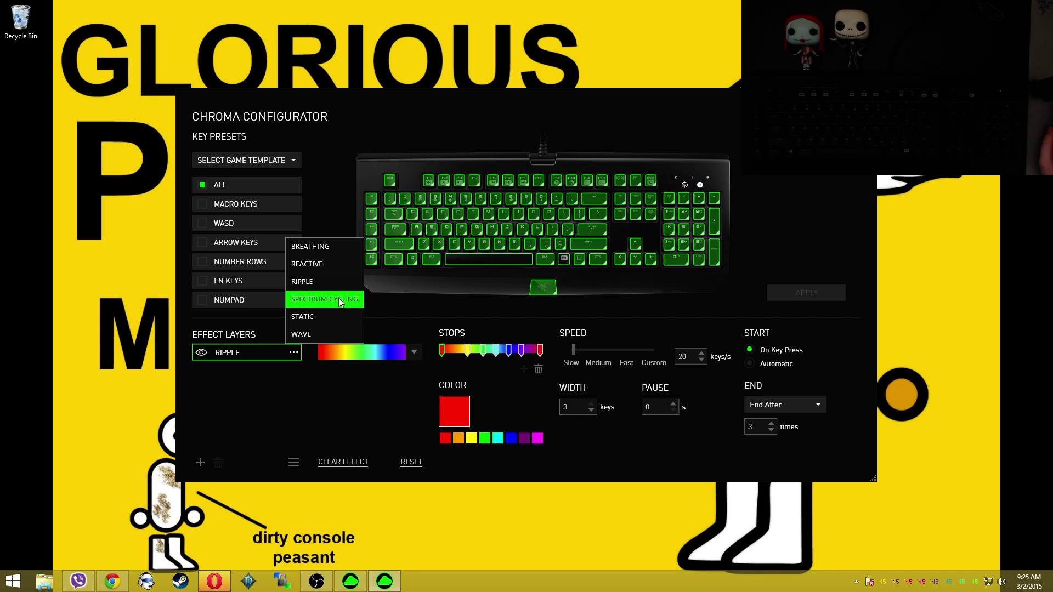
# Switch the layer to Spectrum Cycling, then change it to a Static effect.
pyautogui.click(338, 298)
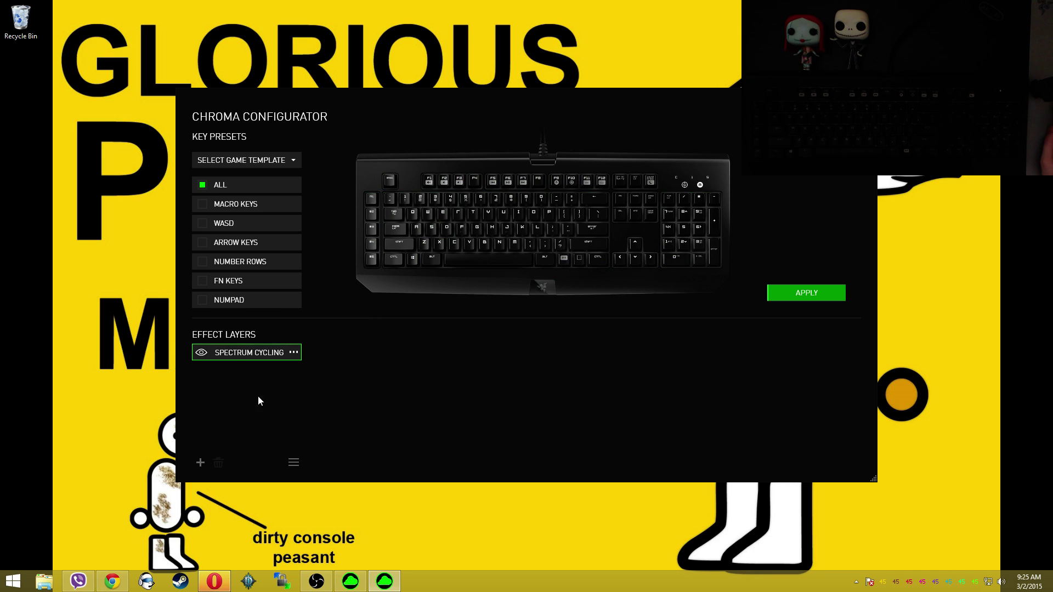
pyautogui.click(293, 353)
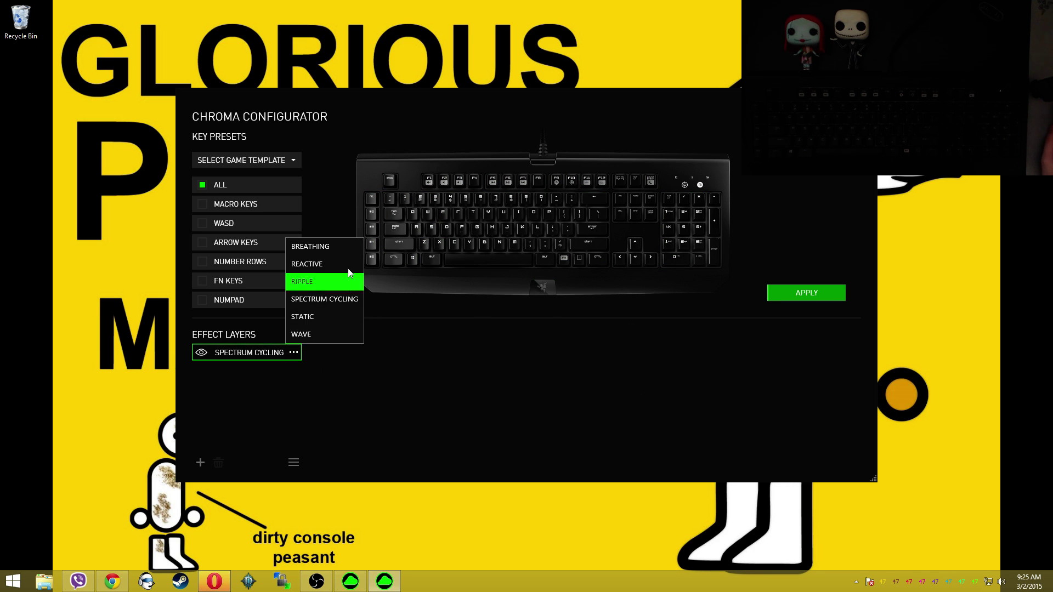
pyautogui.click(317, 317)
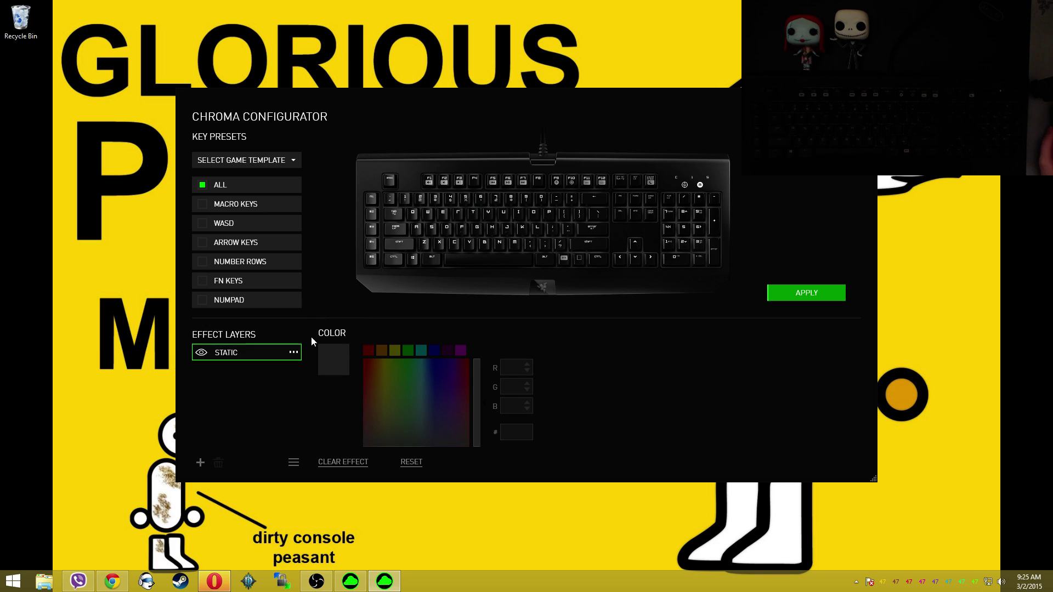
# Colour every key solid green (00FF00) and apply it to the keyboard.
pyautogui.moveTo(373, 141); pyautogui.dragTo(751, 311)
pyautogui.click(408, 349)
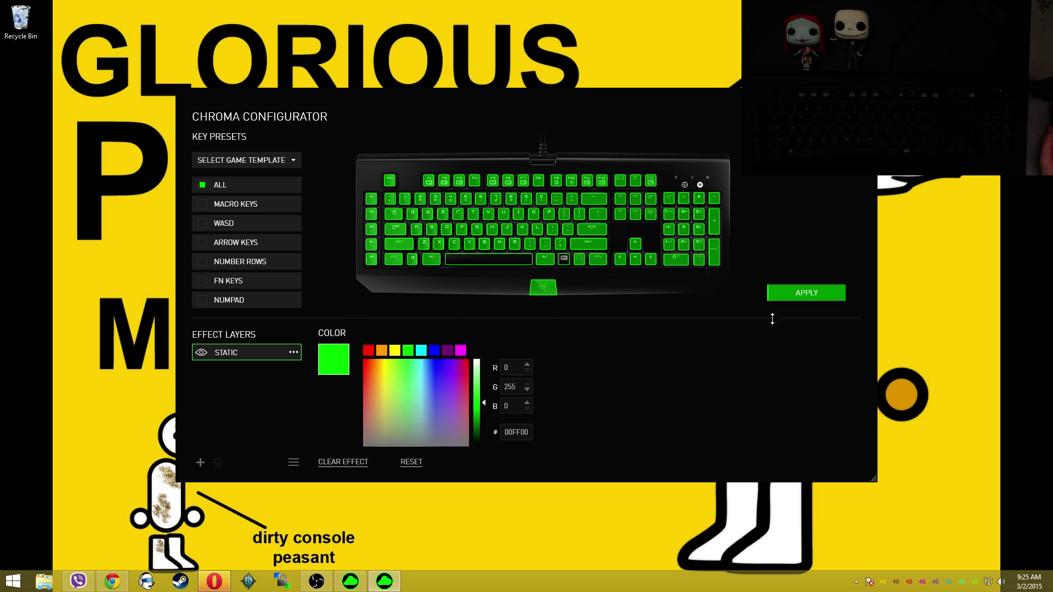
pyautogui.click(795, 295)
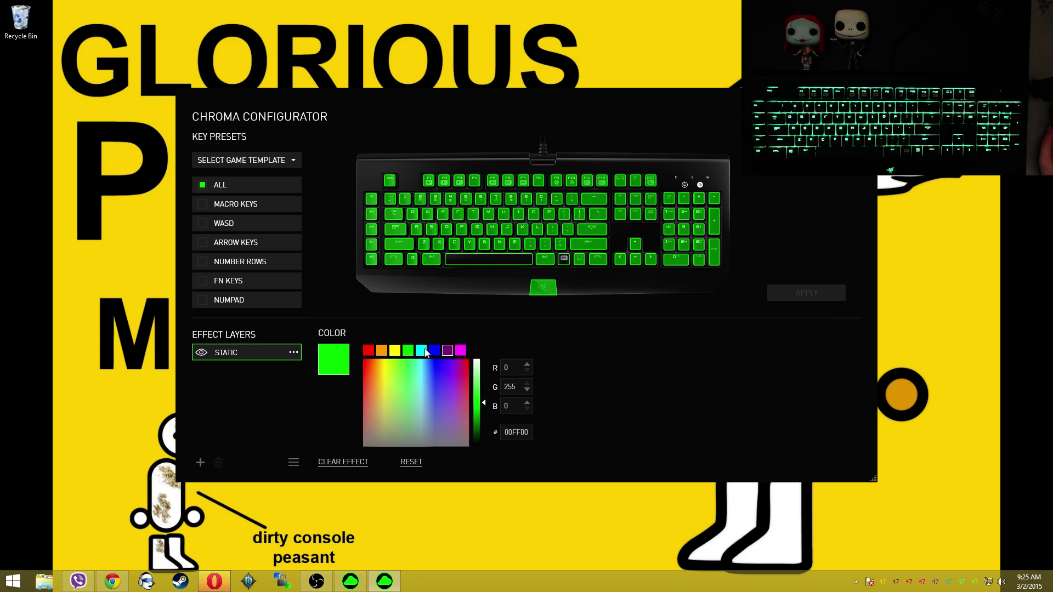
pyautogui.click(286, 353)
# Switch the layer to a Wave effect using the dark gradient pattern preset.
pyautogui.click(308, 334)
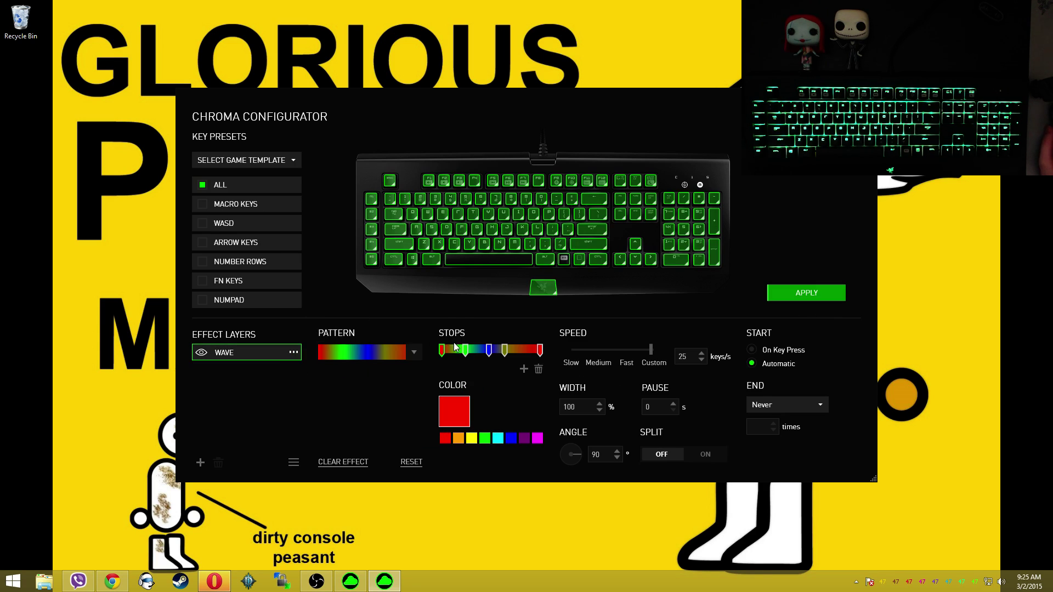
pyautogui.click(416, 353)
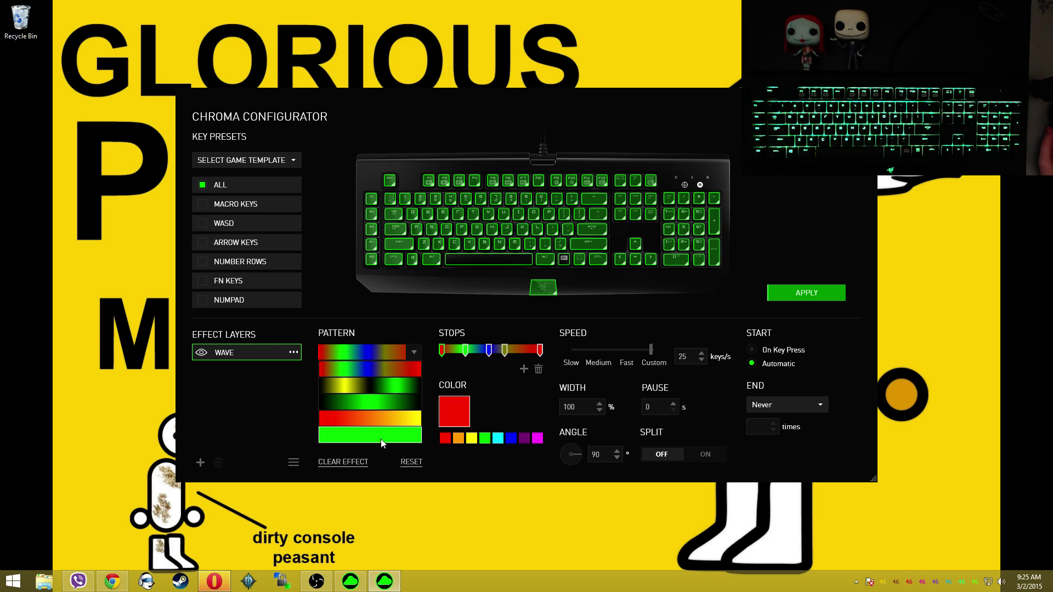
pyautogui.click(399, 396)
# Turn the gradient's middle colour stop cyan and apply it to the keyboard.
pyautogui.click(491, 351)
pyautogui.click(497, 437)
pyautogui.click(806, 293)
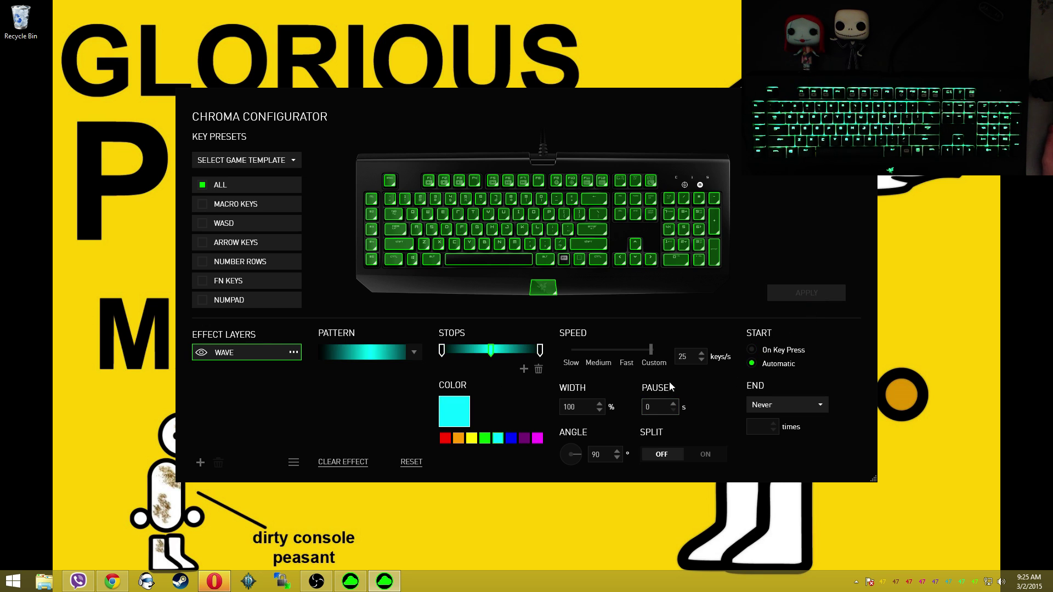
pyautogui.click(412, 350)
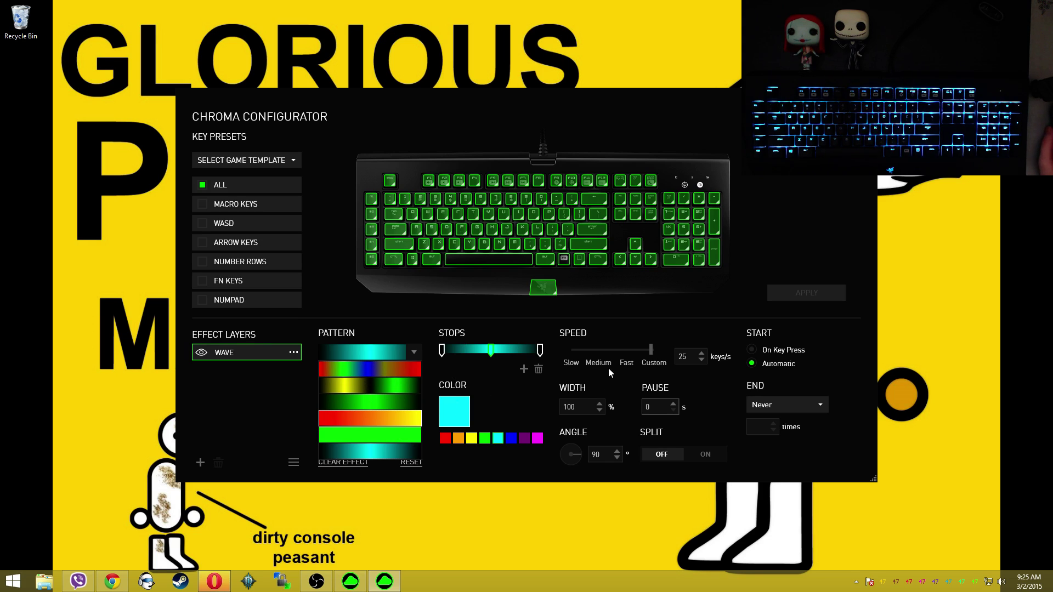
# Add gradient stops, colour them purple, orange and magenta, and apply the multicoloured wave.
pyautogui.click(498, 381)
pyautogui.doubleClick(524, 369)
pyautogui.doubleClick(524, 369)
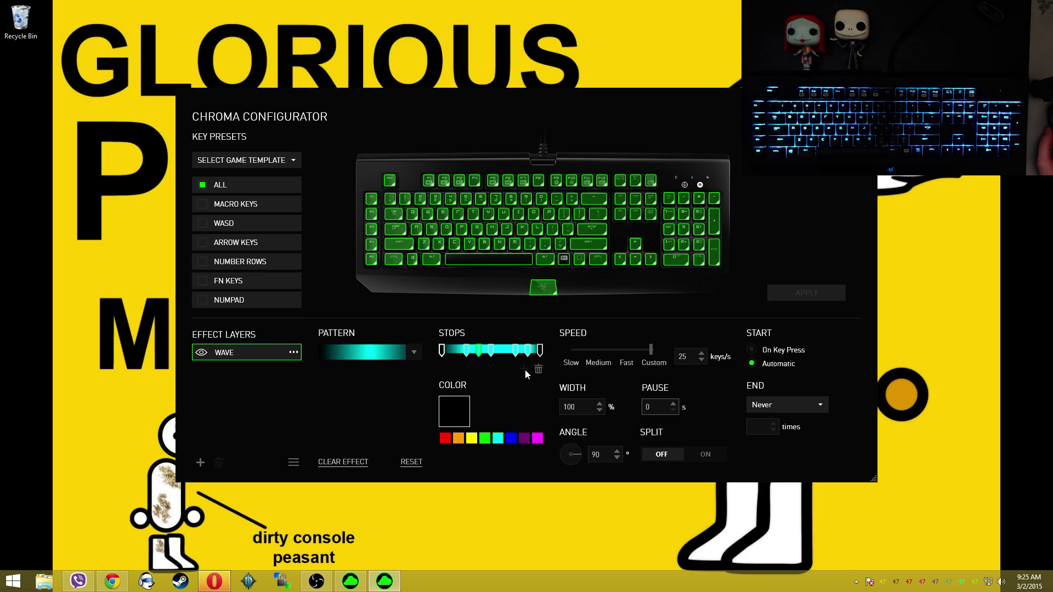
pyautogui.click(478, 352)
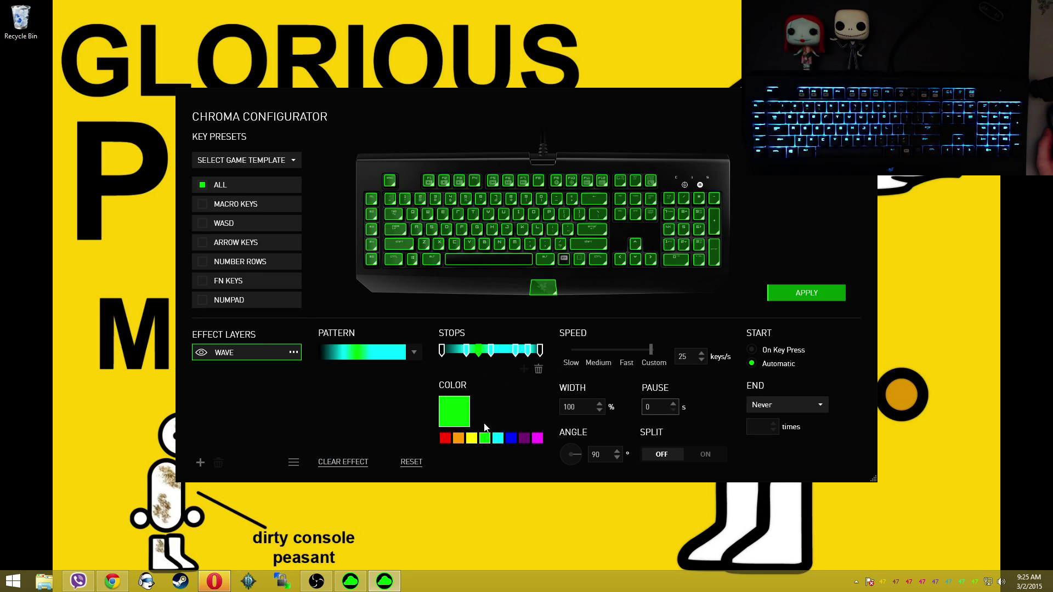
pyautogui.click(465, 349)
pyautogui.click(525, 438)
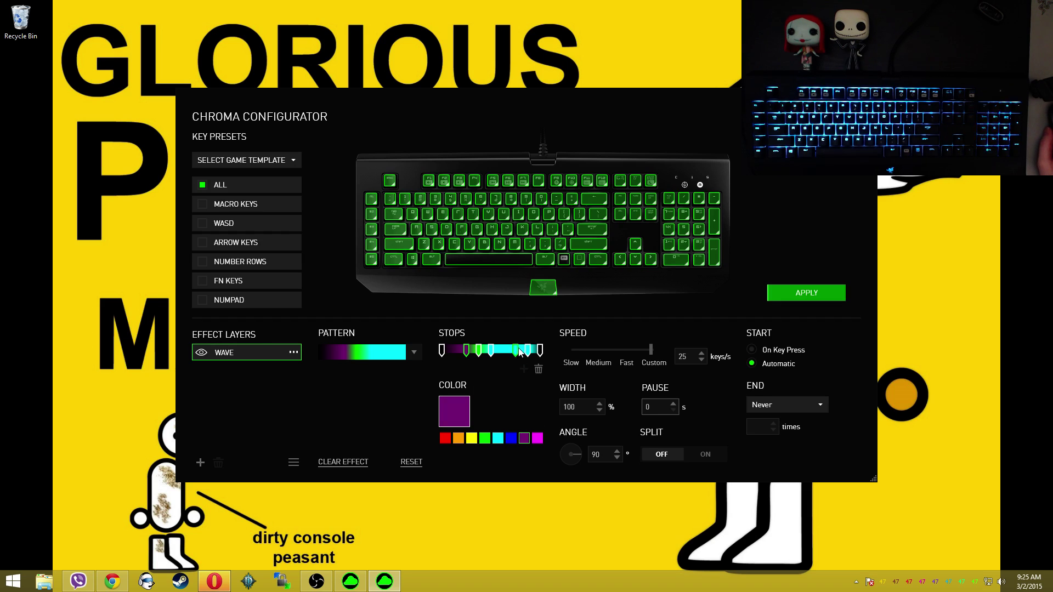
pyautogui.click(517, 350)
pyautogui.click(458, 438)
pyautogui.click(526, 350)
pyautogui.click(537, 437)
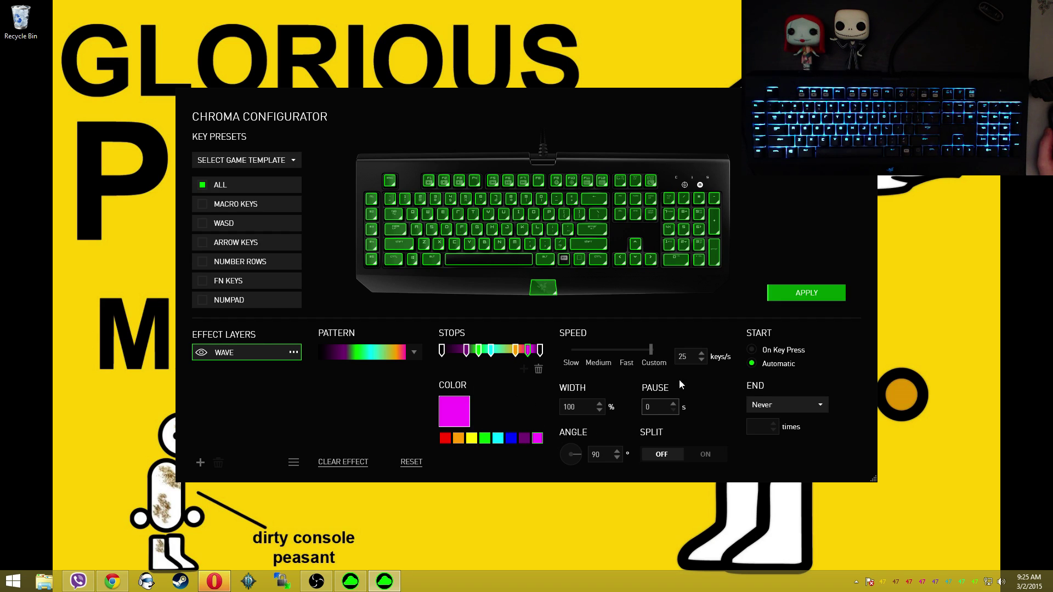
pyautogui.click(800, 290)
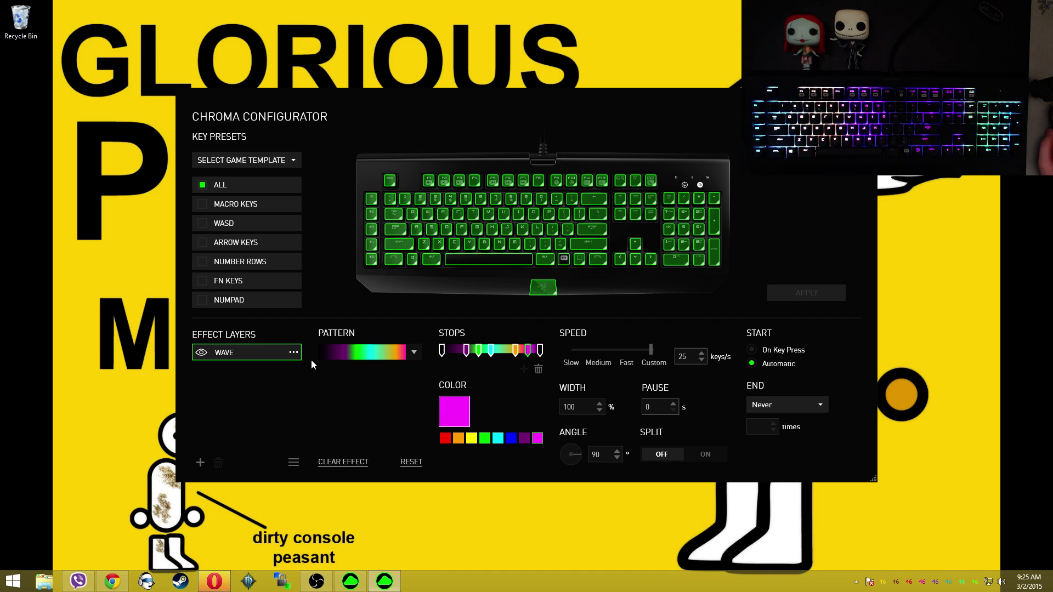
# Review the colour of each stop along the gradient.
pyautogui.click(516, 350)
pyautogui.click(527, 350)
pyautogui.click(540, 349)
pyautogui.click(491, 349)
pyautogui.click(478, 349)
pyautogui.click(466, 350)
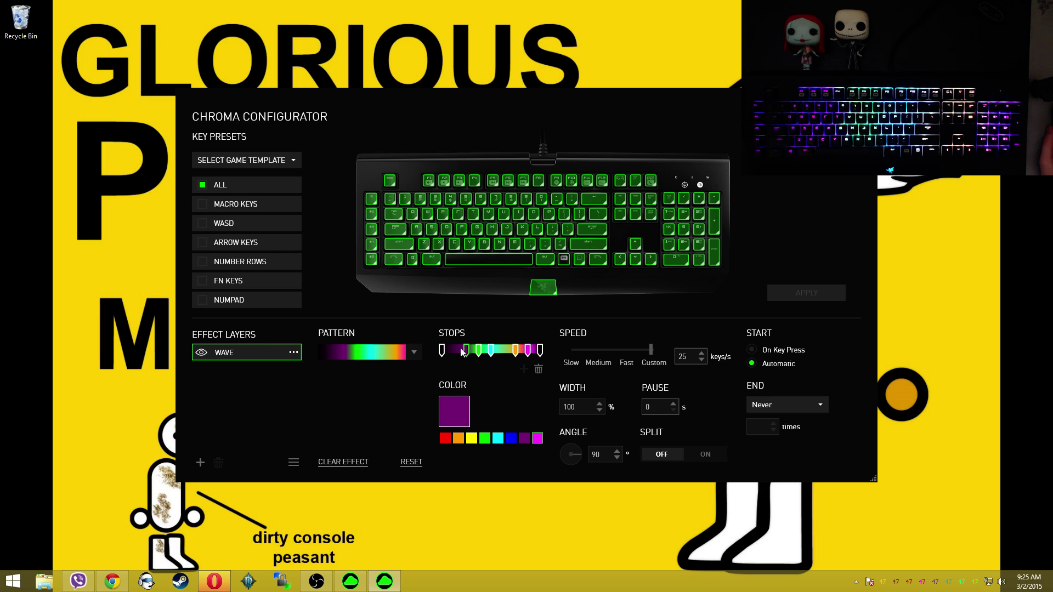
pyautogui.click(441, 350)
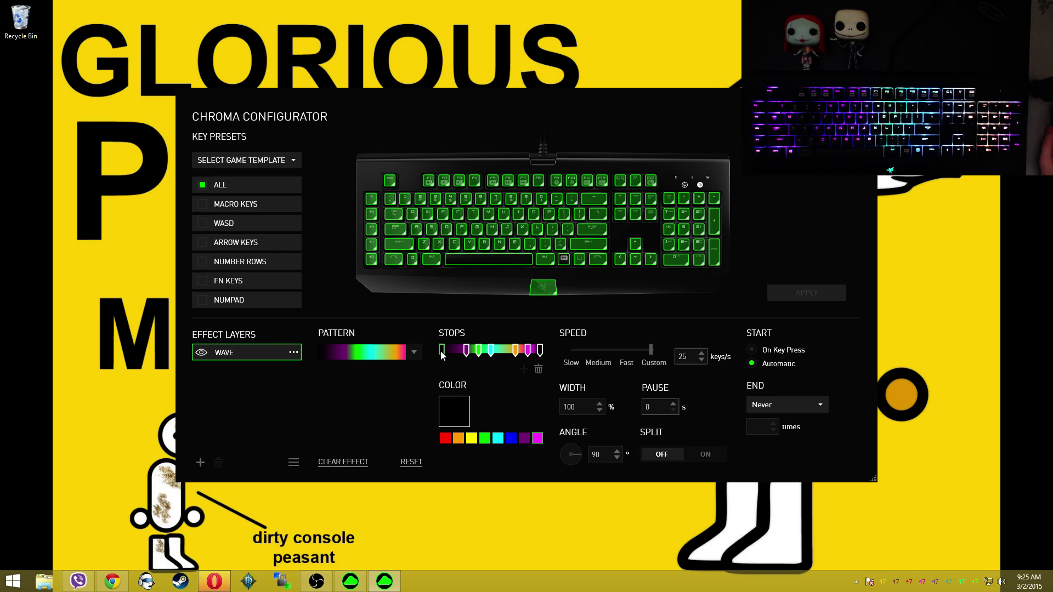
# Delete the cyan, orange and magenta stops, leaving purple-to-green, and apply it.
pyautogui.click(492, 350)
pyautogui.click(539, 370)
pyautogui.click(478, 350)
pyautogui.click(537, 370)
pyautogui.click(496, 350)
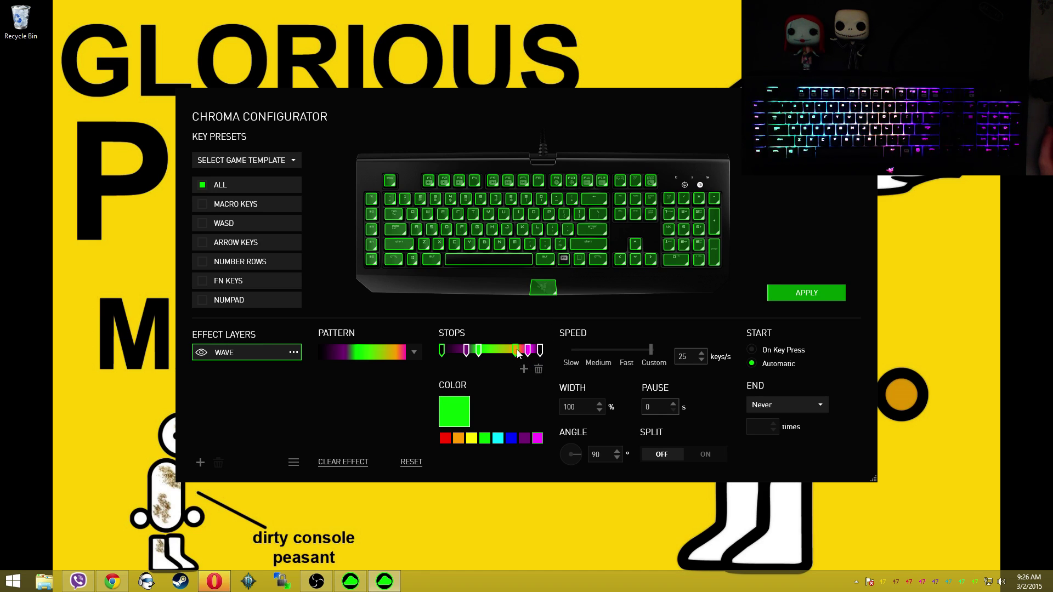
pyautogui.click(538, 369)
pyautogui.click(538, 369)
pyautogui.click(537, 369)
pyautogui.click(789, 292)
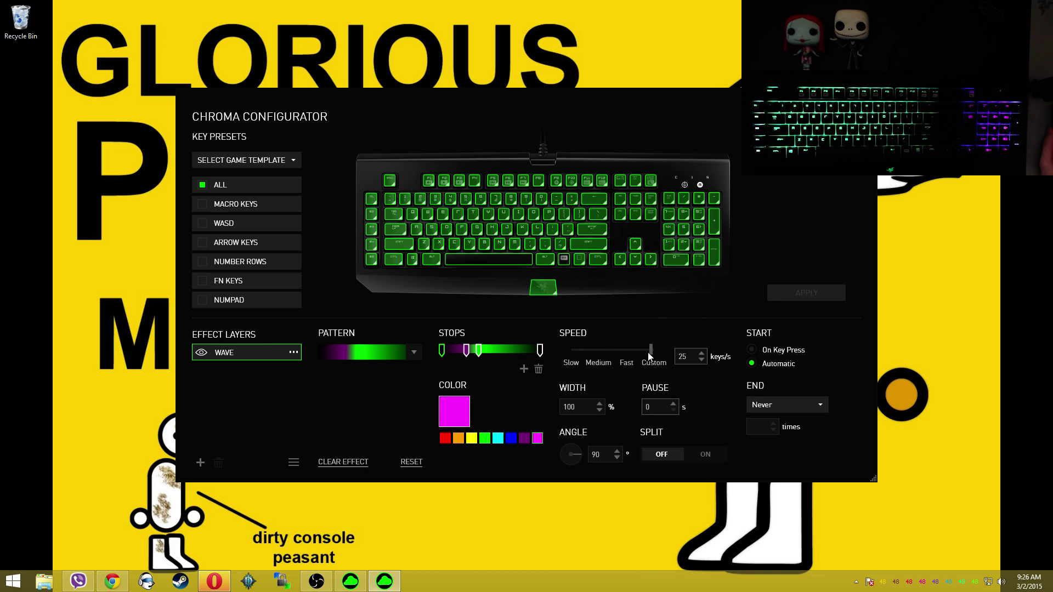
# Set the wave speed to 80 keys/s, apply, then to 20 keys/s and apply.
pyautogui.moveTo(650, 350); pyautogui.dragTo(625, 350)
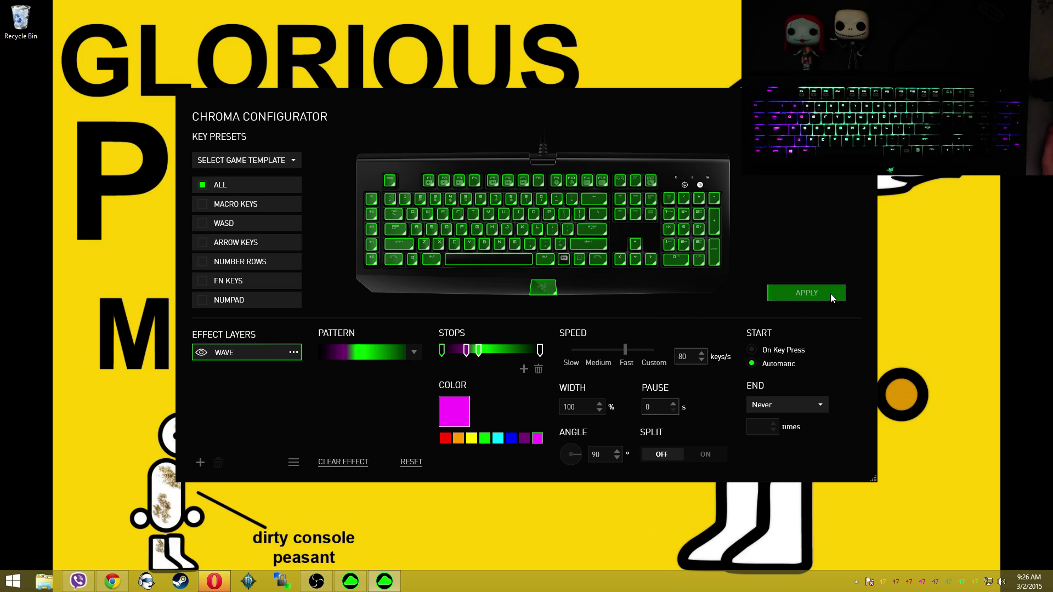
pyautogui.click(828, 293)
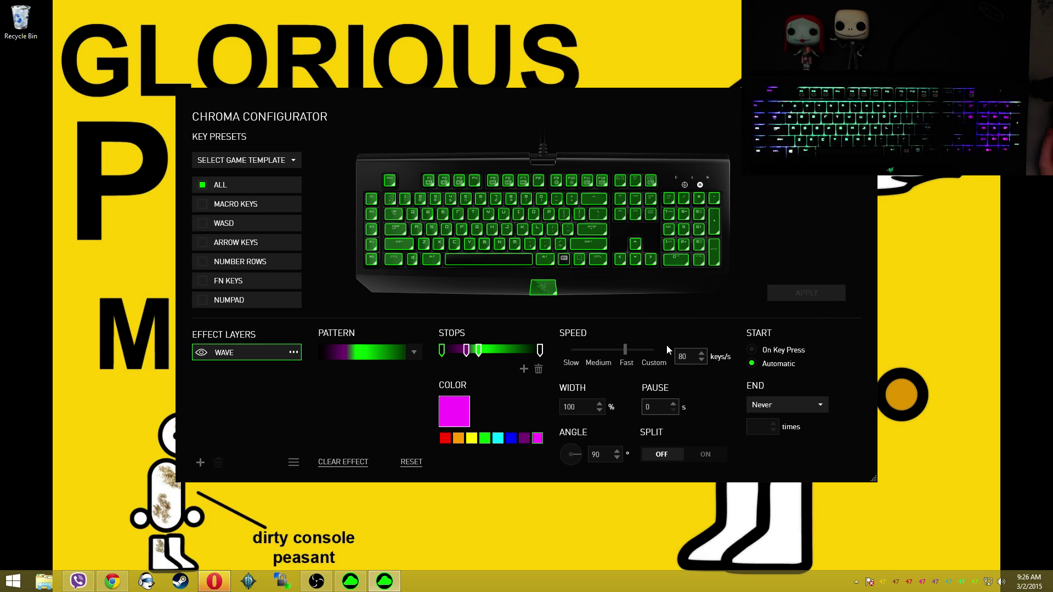
pyautogui.moveTo(614, 353); pyautogui.dragTo(574, 351)
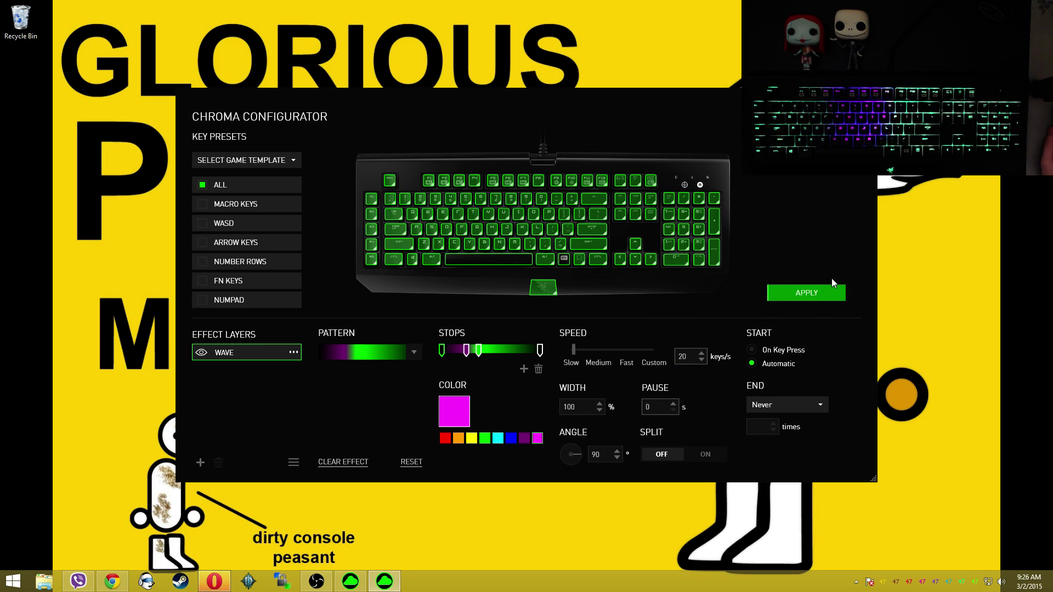
pyautogui.click(824, 293)
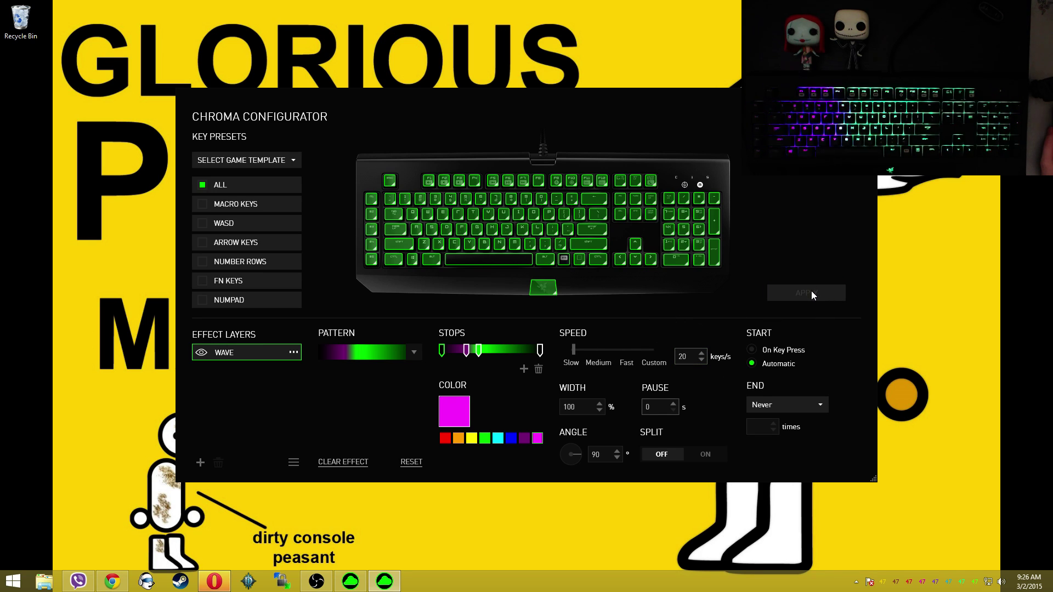
# Widen the wave to 300% and apply it to the keyboard.
pyautogui.doubleClick(582, 406)
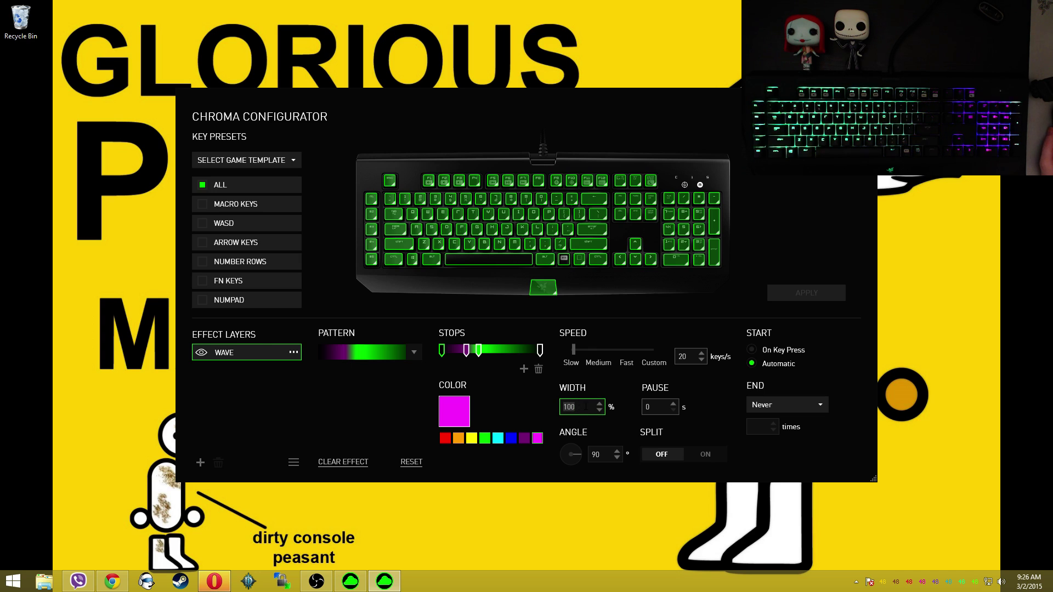
pyautogui.click(599, 403)
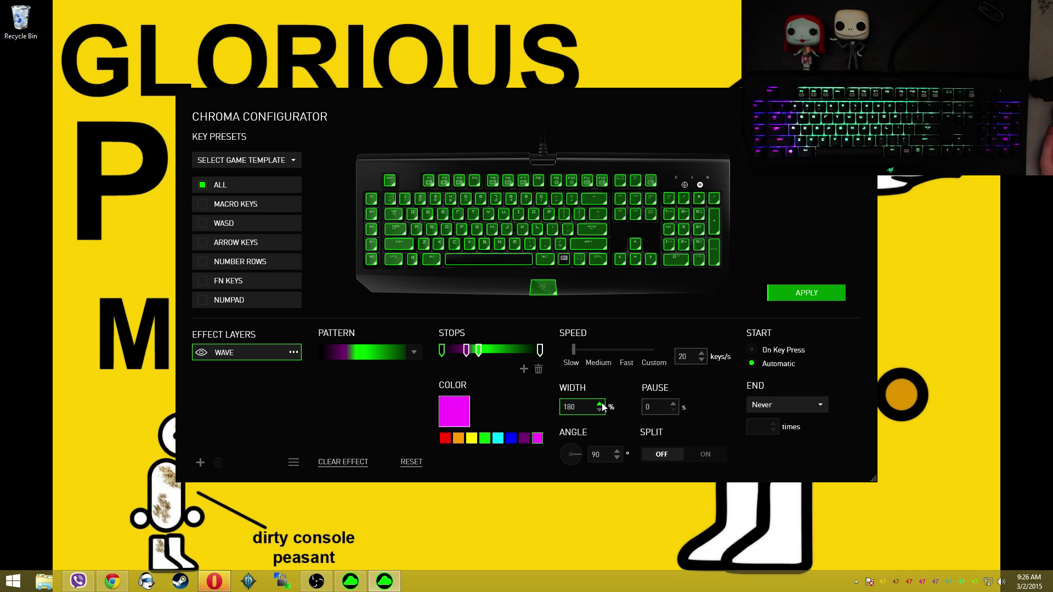
pyautogui.click(601, 402)
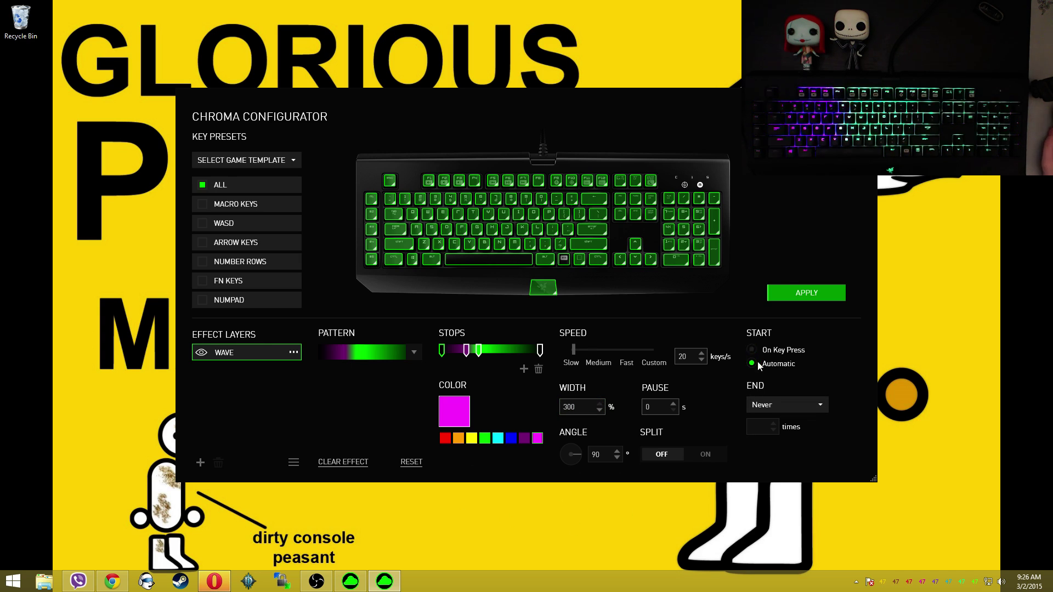
pyautogui.click(808, 293)
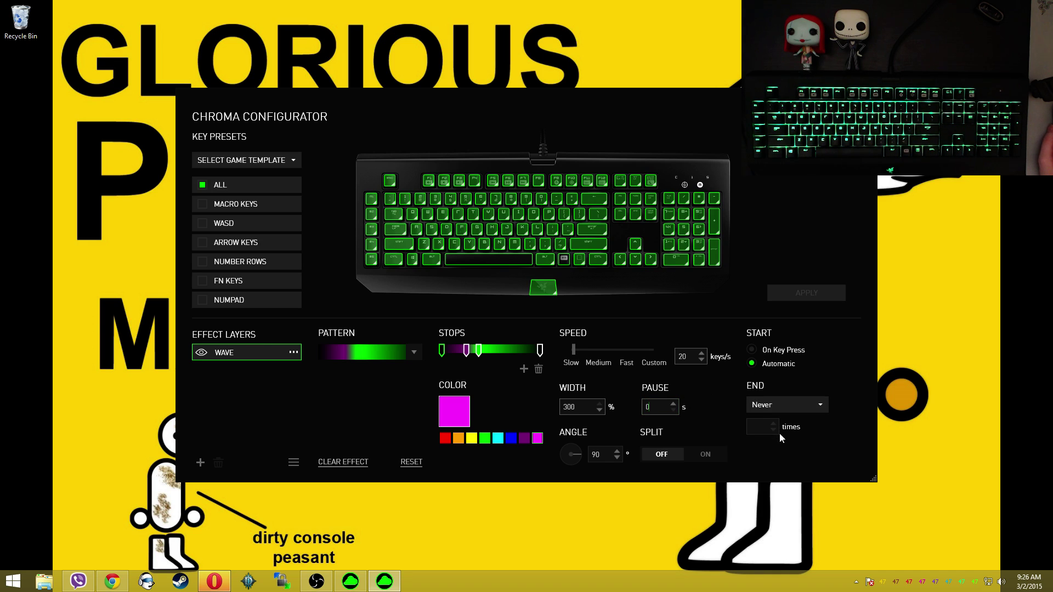
# Try the On Key Press start option and keep the end set to Never.
pyautogui.click(771, 404)
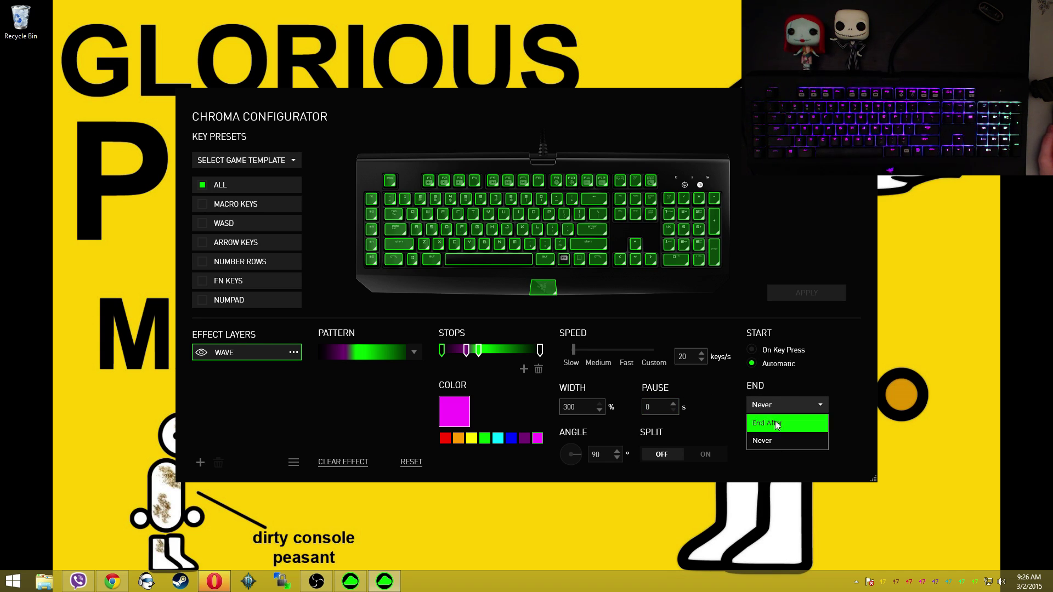
pyautogui.click(753, 353)
pyautogui.click(751, 350)
pyautogui.click(782, 406)
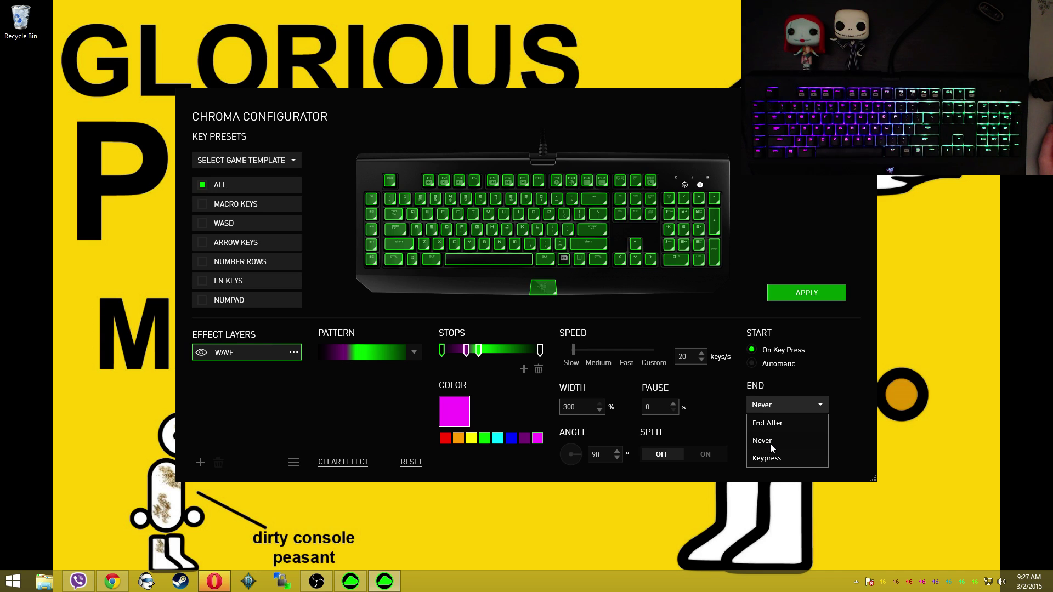
pyautogui.click(768, 423)
# Set the wave width to 100%, turn Split on, and apply.
pyautogui.doubleClick(571, 406)
pyautogui.write('100')
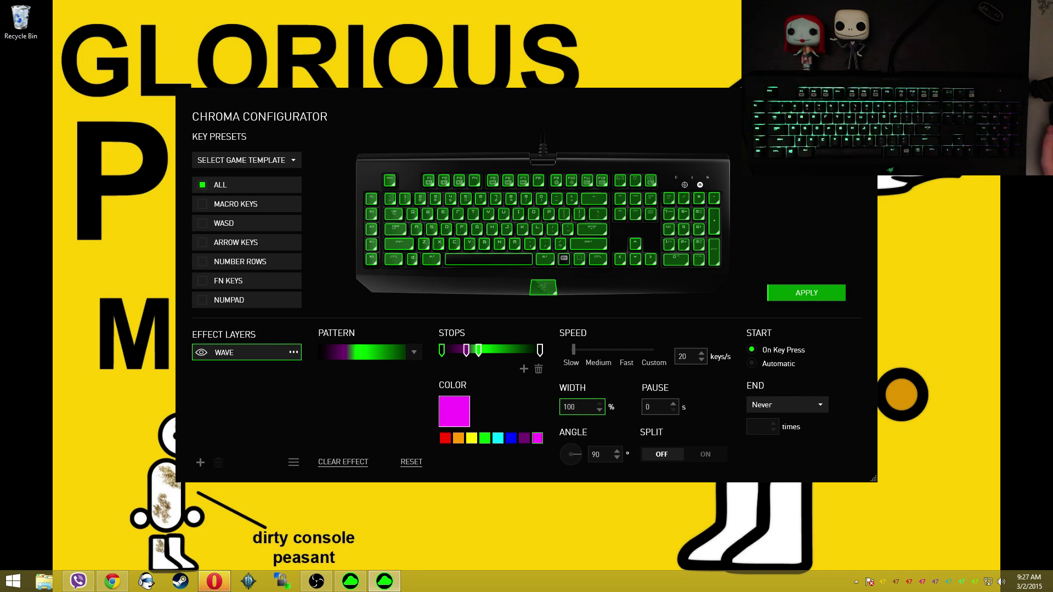
pyautogui.press('Return')
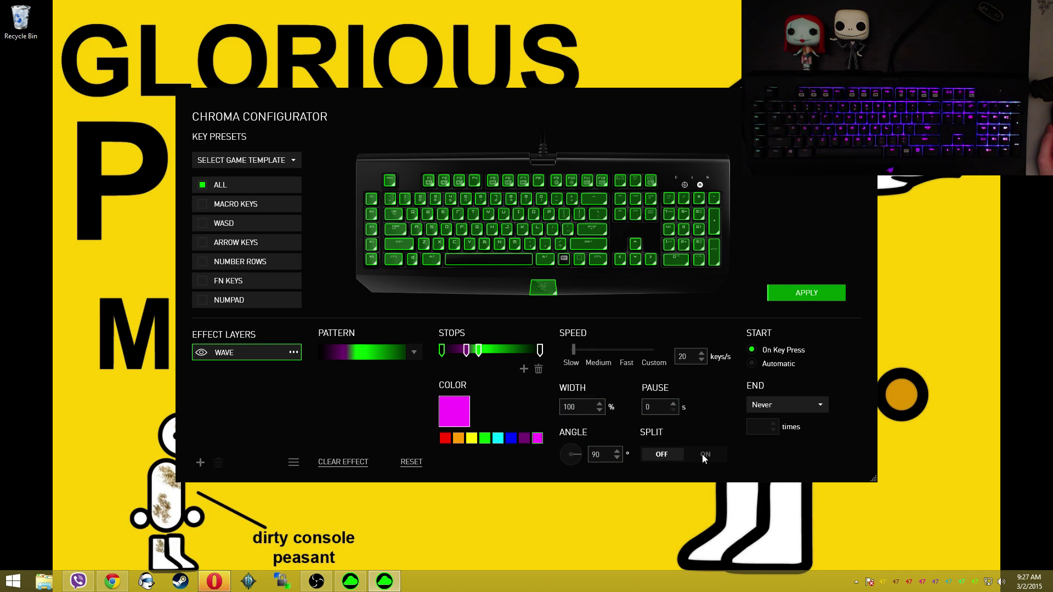
pyautogui.click(704, 455)
pyautogui.click(806, 296)
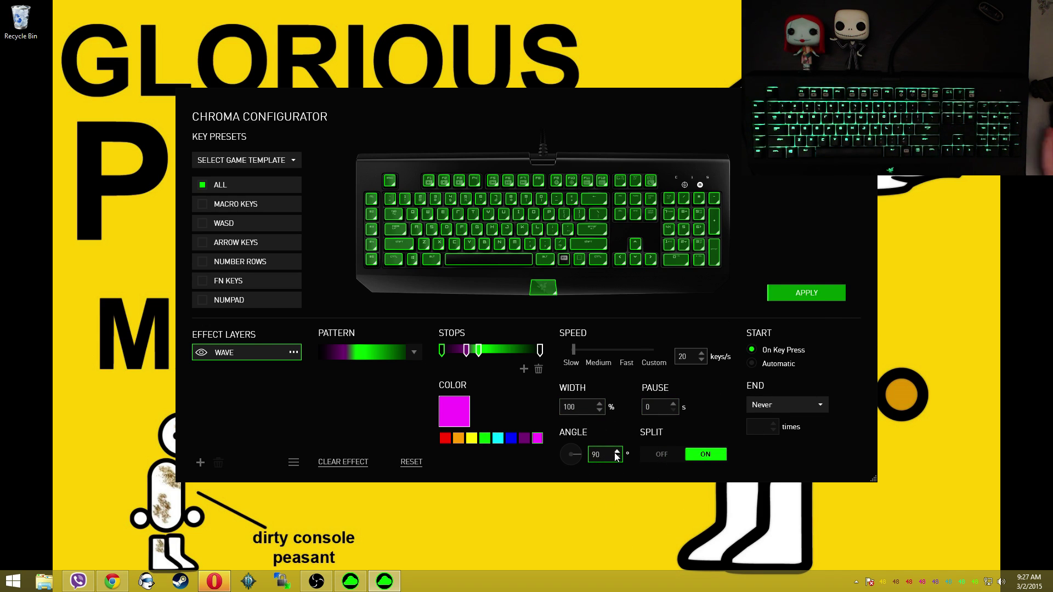
# Make the wave start Automatically, ending Never, and apply the split wave.
pyautogui.press('Return')
pyautogui.click(793, 299)
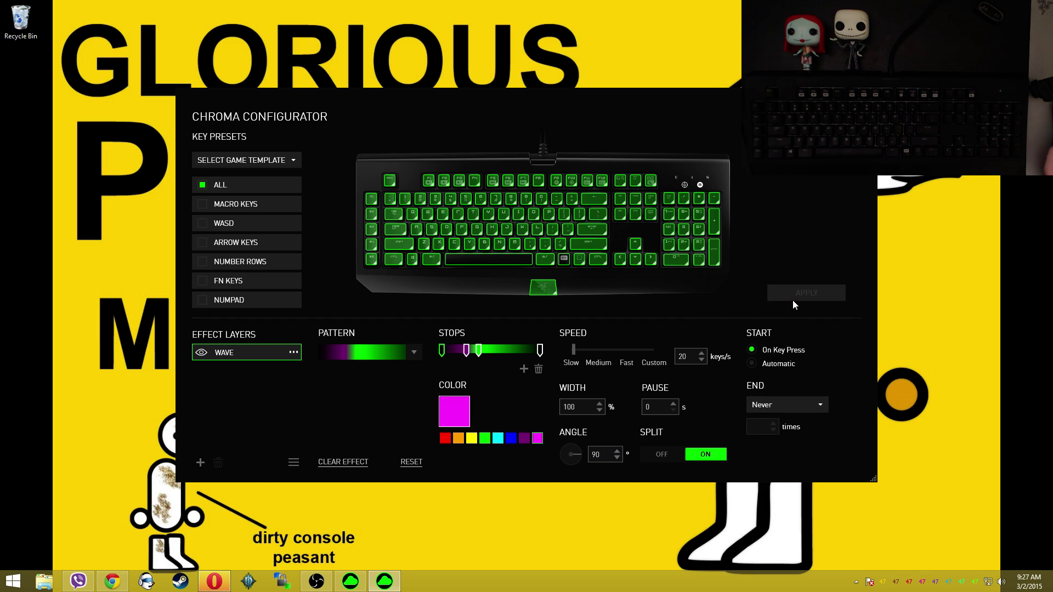
pyautogui.click(795, 362)
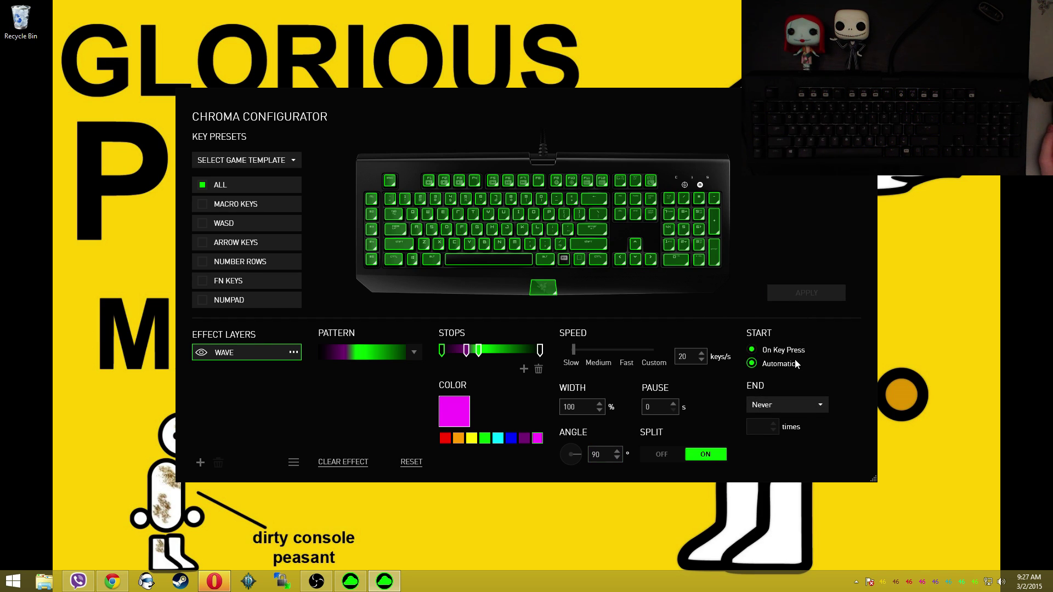
pyautogui.click(807, 403)
pyautogui.click(797, 412)
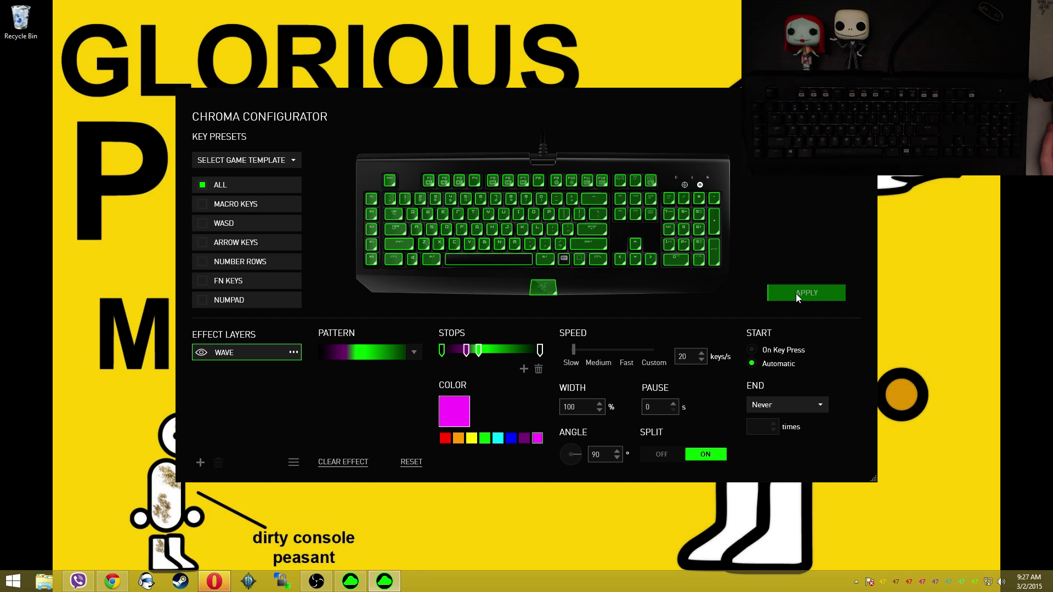
pyautogui.click(795, 294)
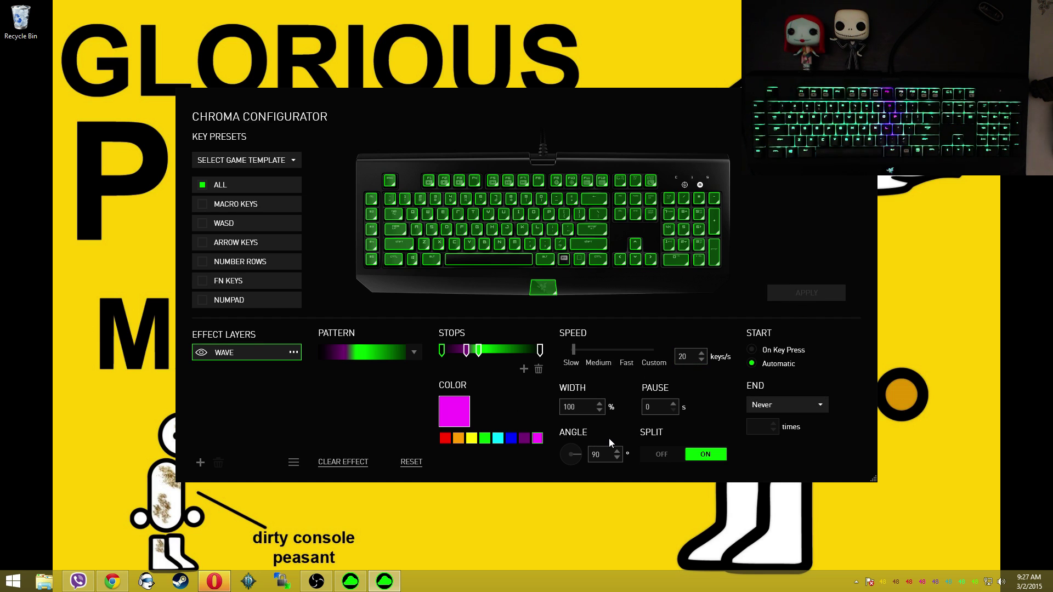
# Set the wave angle to 270° and apply it to the keyboard.
pyautogui.click(562, 453)
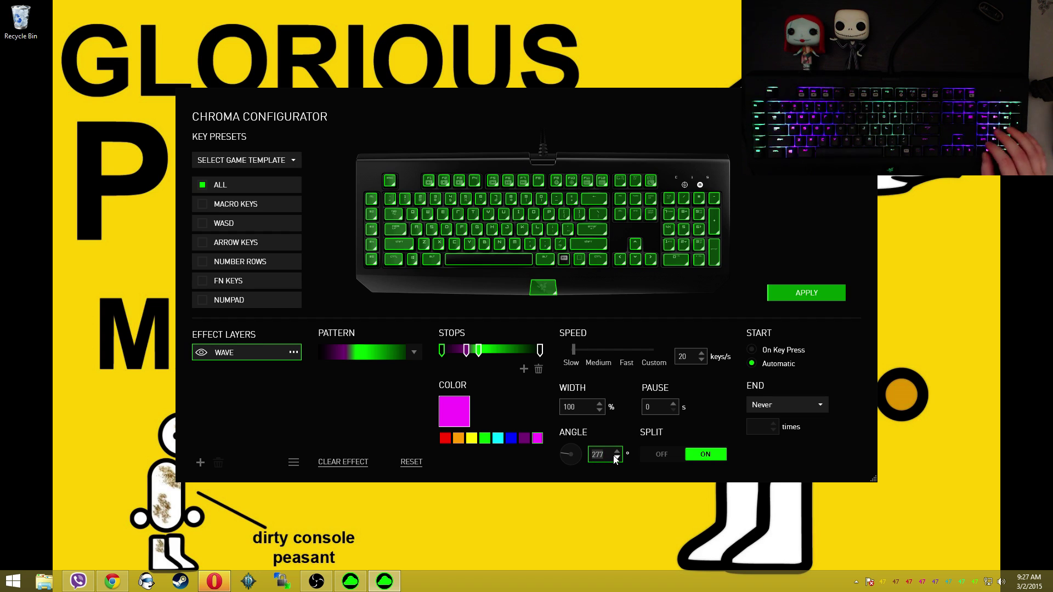
pyautogui.write('270')
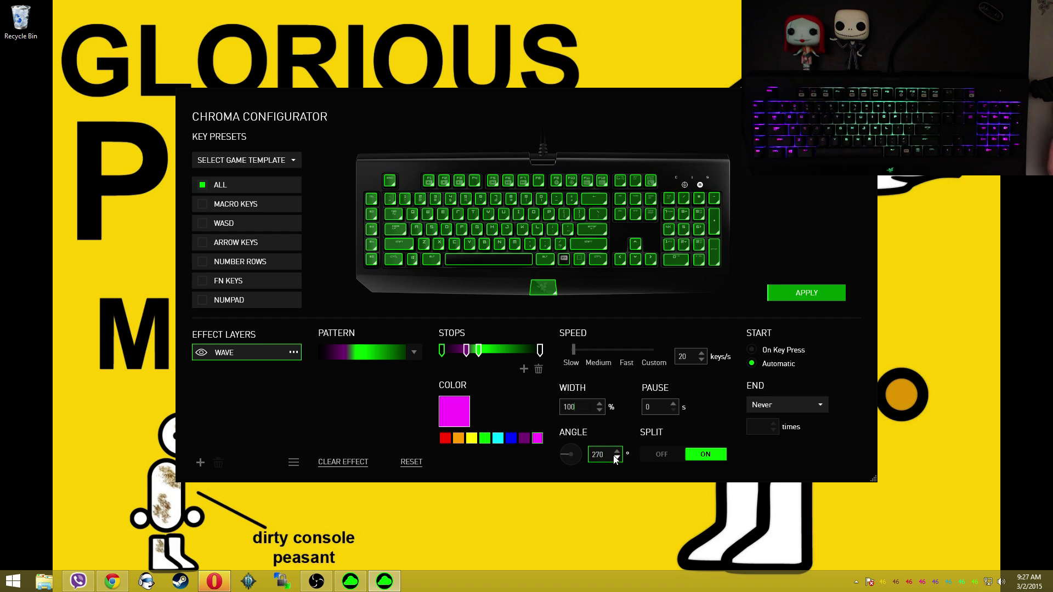
pyautogui.press('Return')
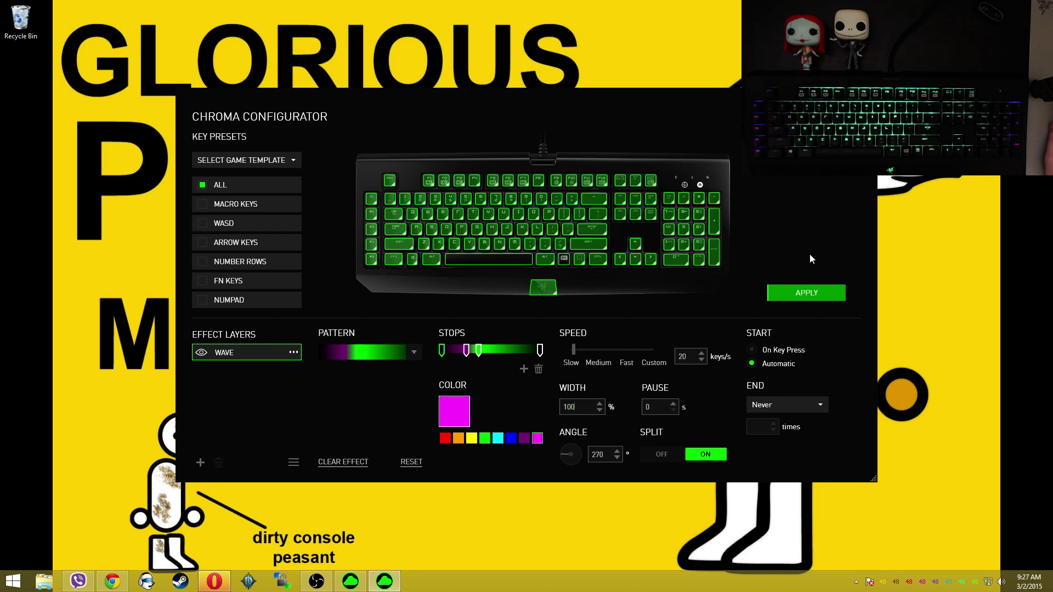
pyautogui.click(806, 293)
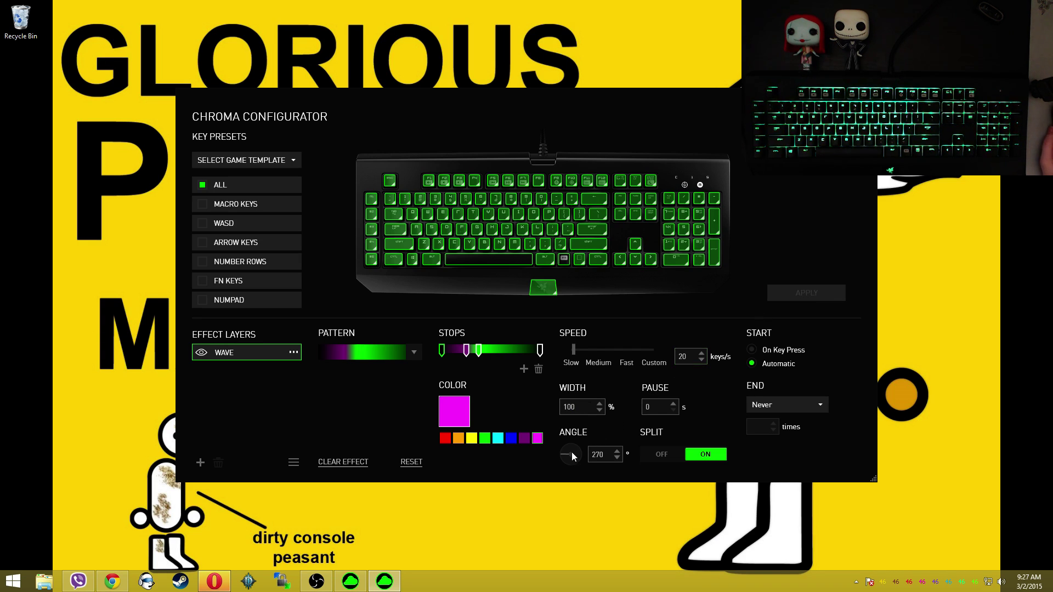
# Turn the angle to 48°, switch Split off, and apply.
pyautogui.moveTo(572, 452); pyautogui.dragTo(587, 442)
pyautogui.click(681, 453)
pyautogui.click(811, 293)
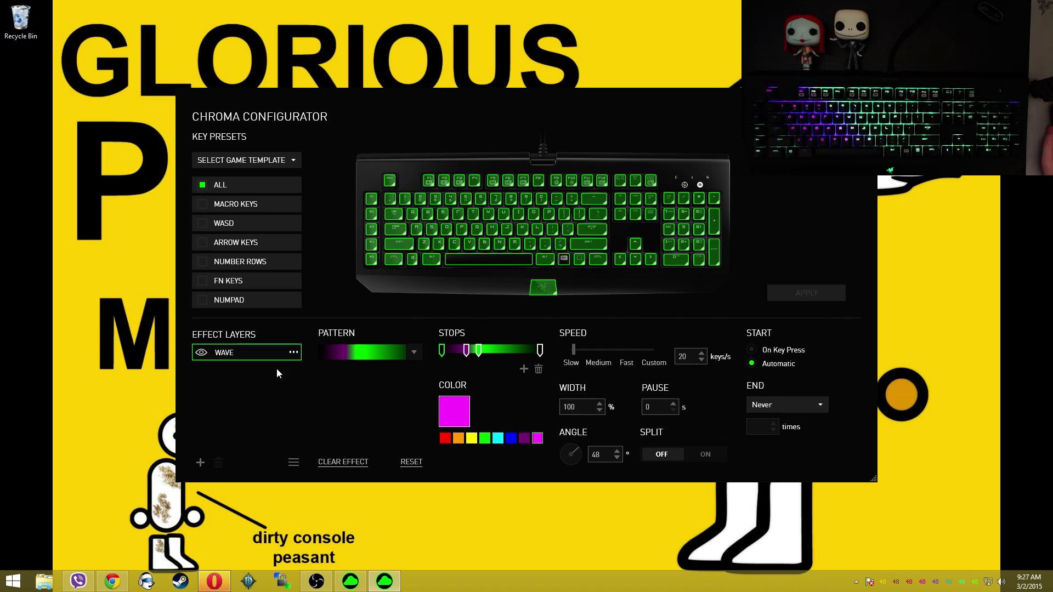
# Browse the effect-type menus without changes, then reveal the layer Create Copy/Import/Export options.
pyautogui.click(293, 352)
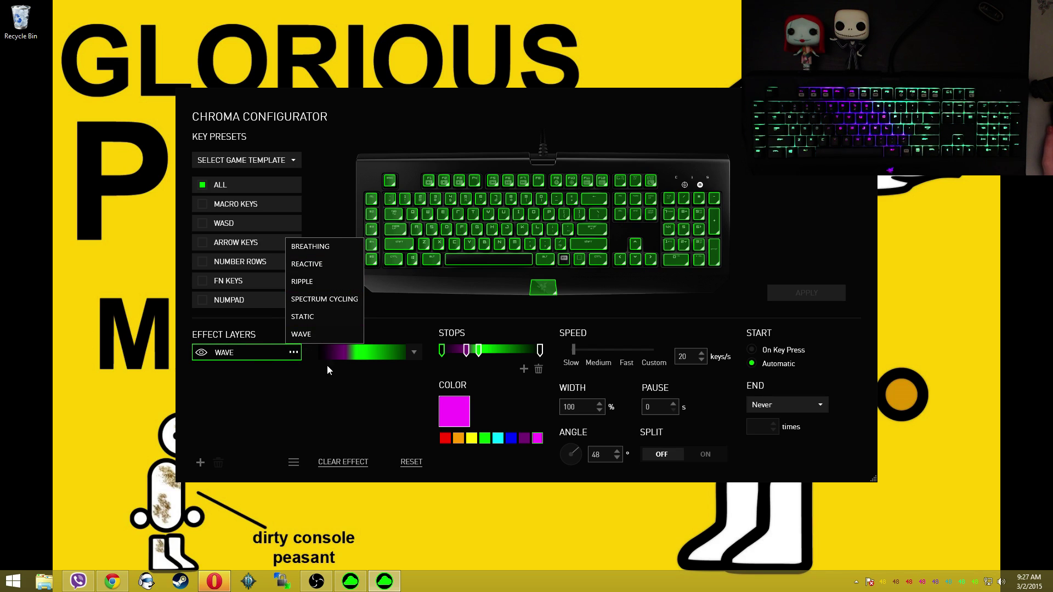
pyautogui.click(308, 394)
pyautogui.click(201, 463)
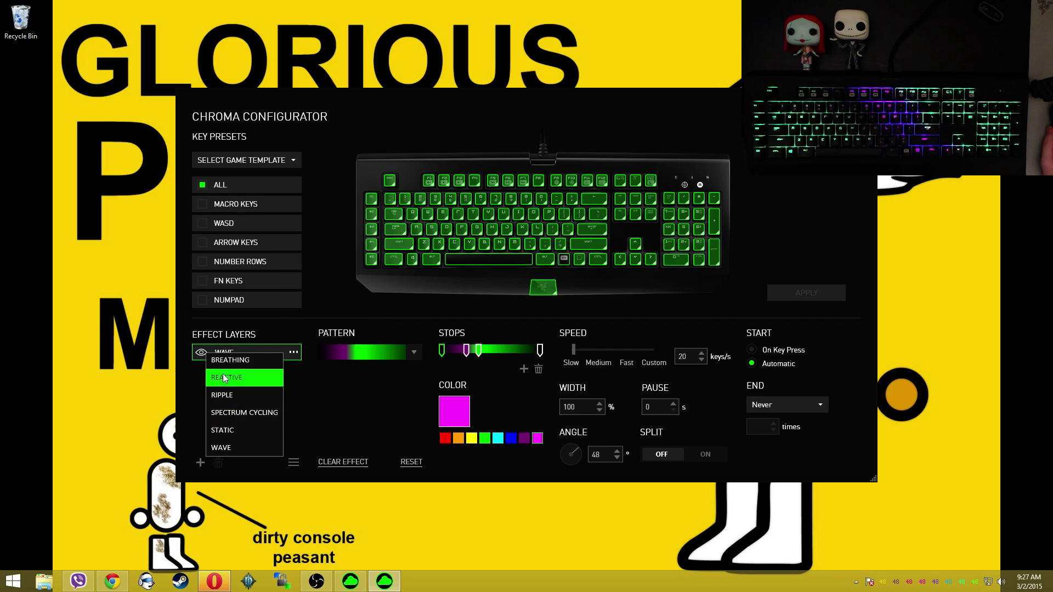
pyautogui.click(239, 453)
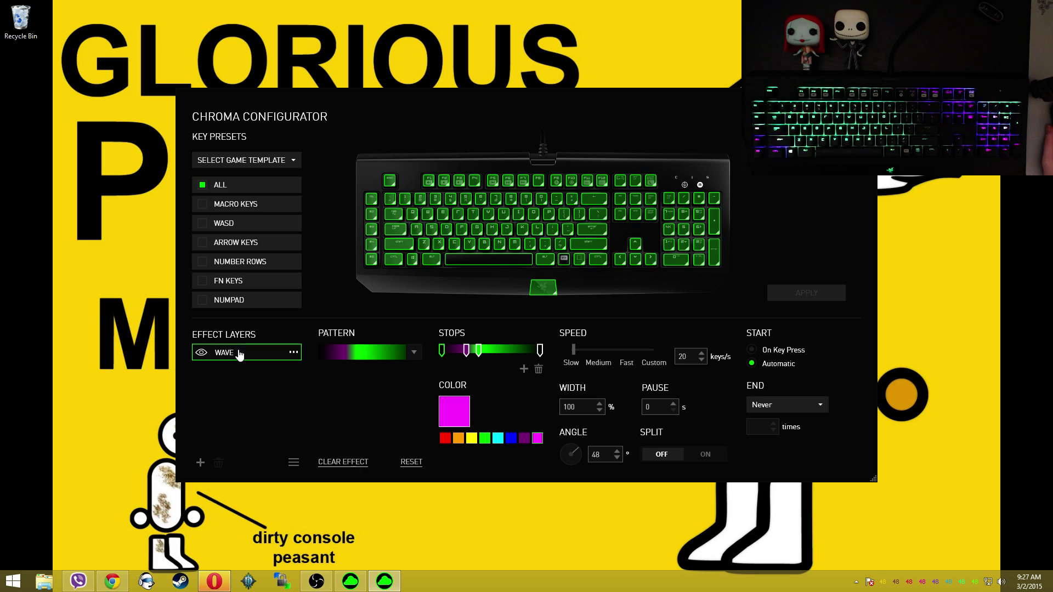
pyautogui.click(294, 464)
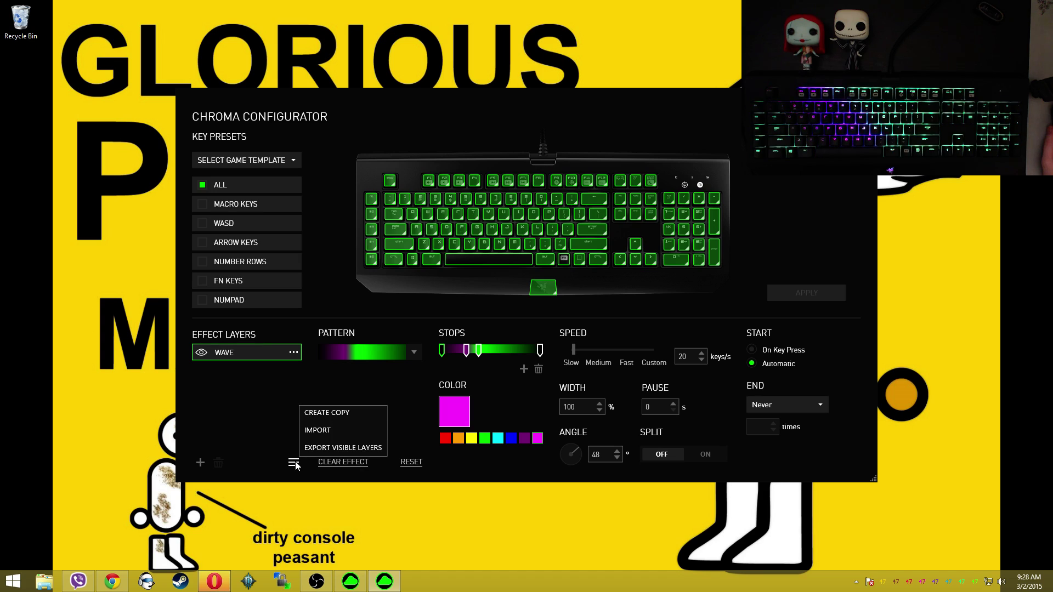
# Import the Ergonyx-Cylon preset, then delete its unwanted layers.
pyautogui.click(335, 429)
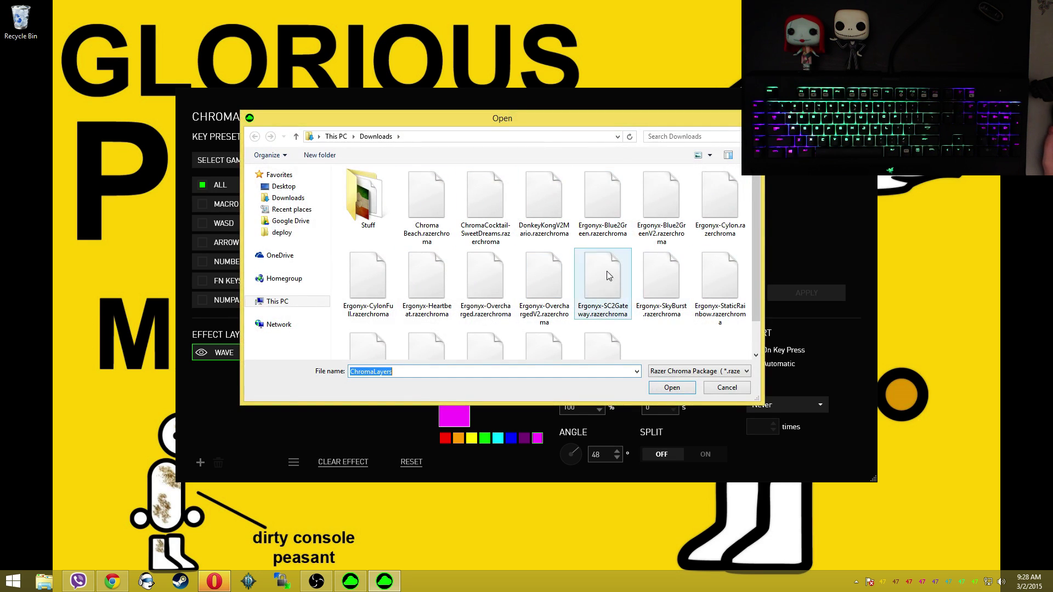
pyautogui.click(721, 203)
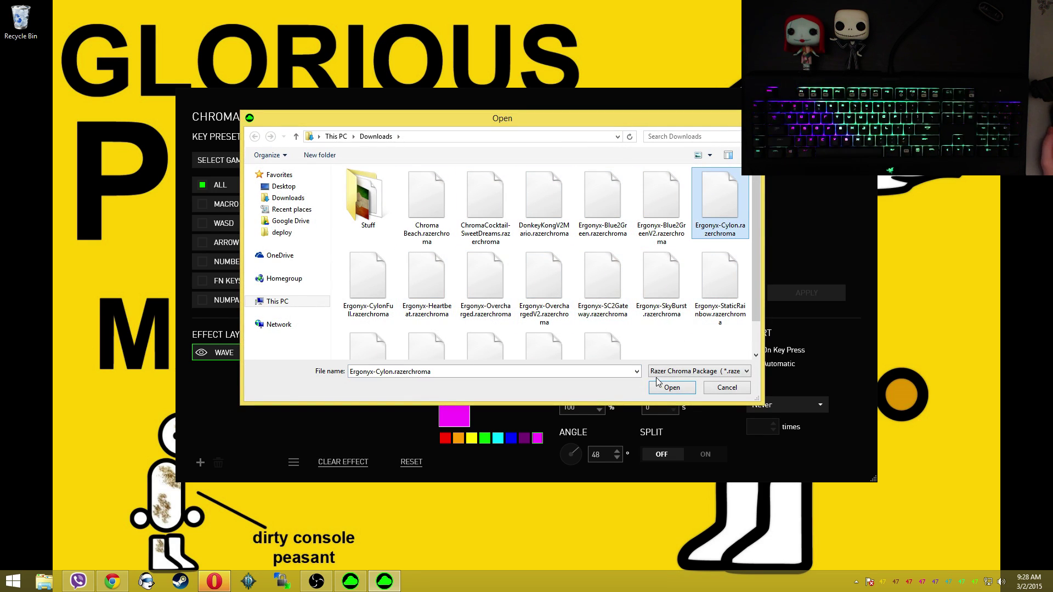
pyautogui.click(669, 387)
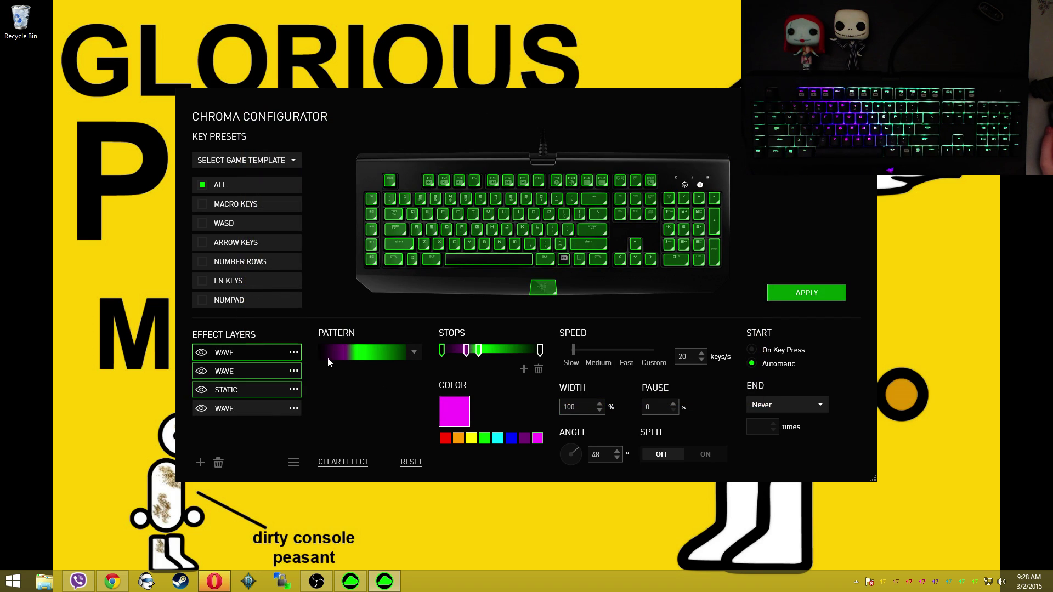
pyautogui.click(266, 408)
pyautogui.click(218, 462)
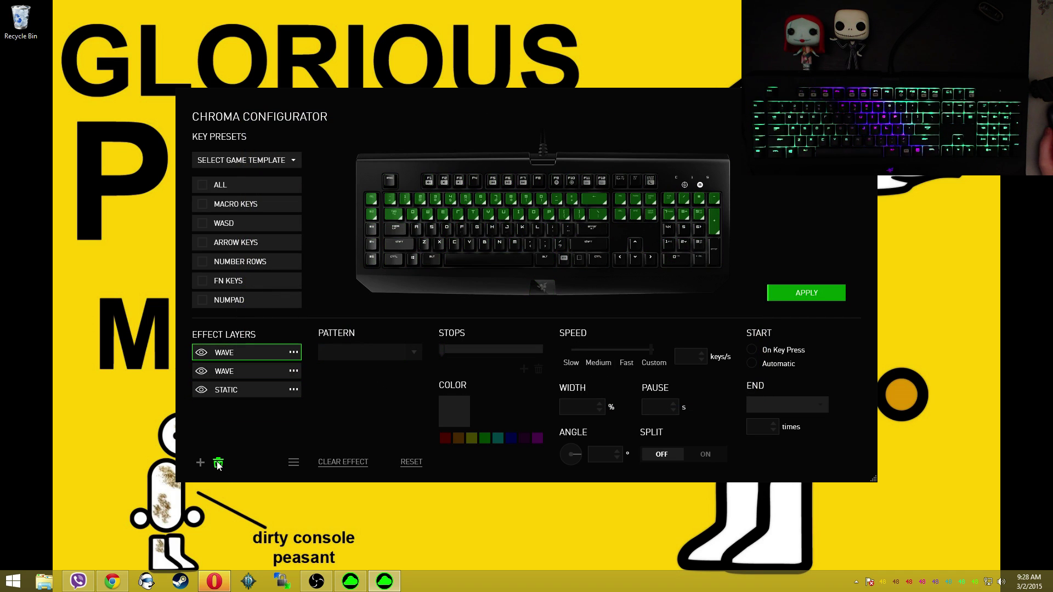
pyautogui.click(217, 462)
pyautogui.click(218, 462)
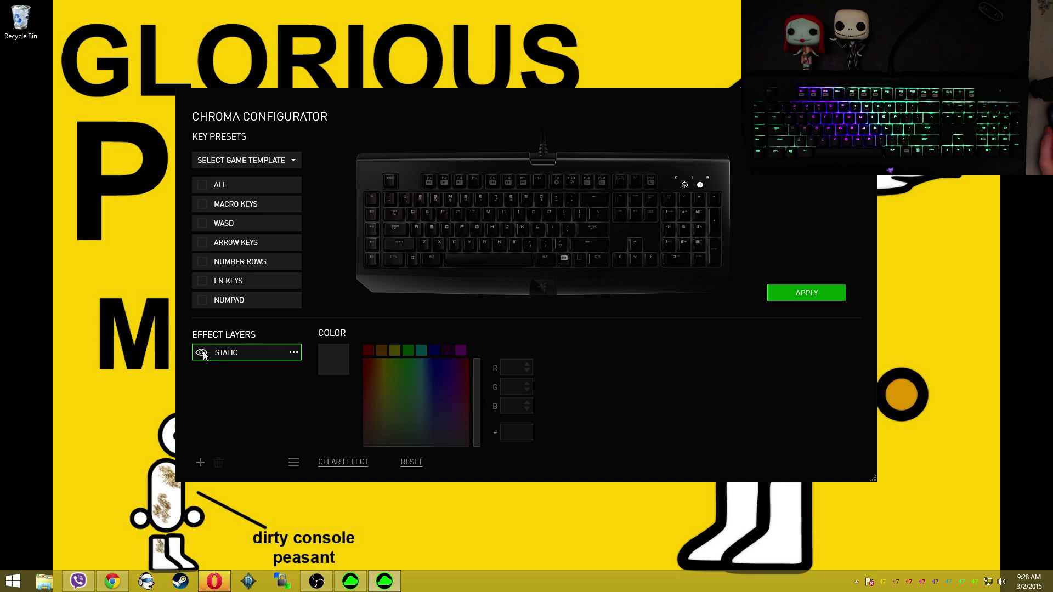
# Import Ergonyx-CylonFull.razerchroma and delete the extra fourth STATIC layer.
pyautogui.click(293, 463)
pyautogui.click(307, 441)
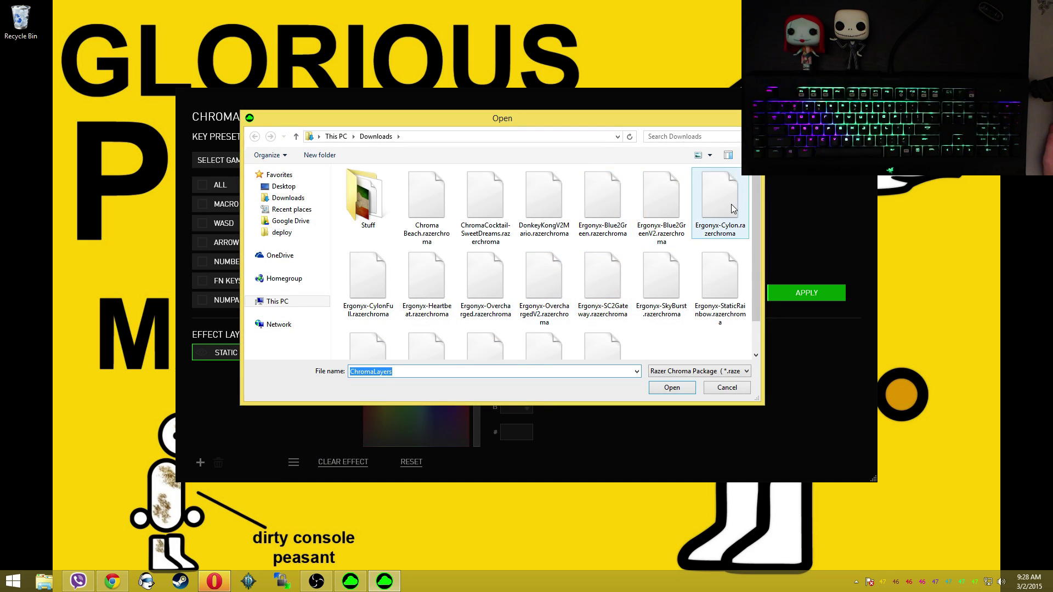
pyautogui.doubleClick(364, 279)
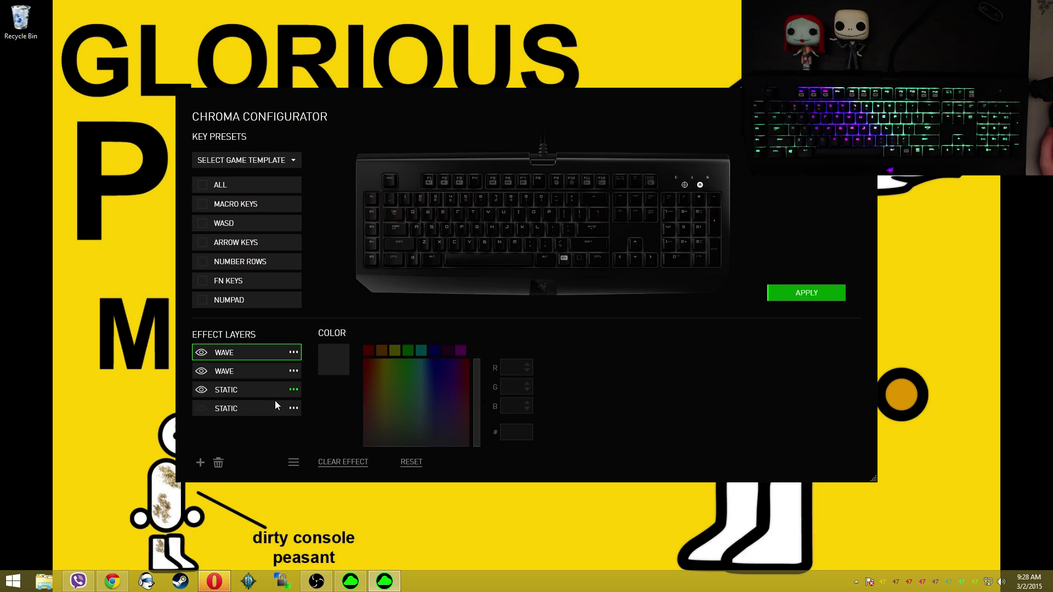
pyautogui.click(235, 408)
pyautogui.click(218, 463)
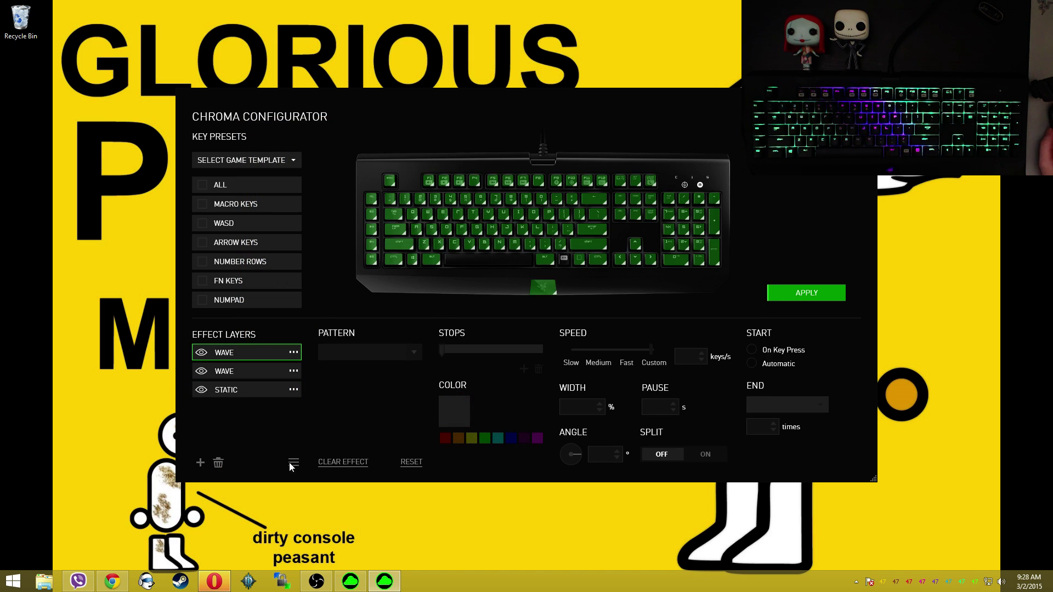
# Apply the Cylon layers, toggle the second WAVE layer's visibility off and back on.
pyautogui.click(802, 291)
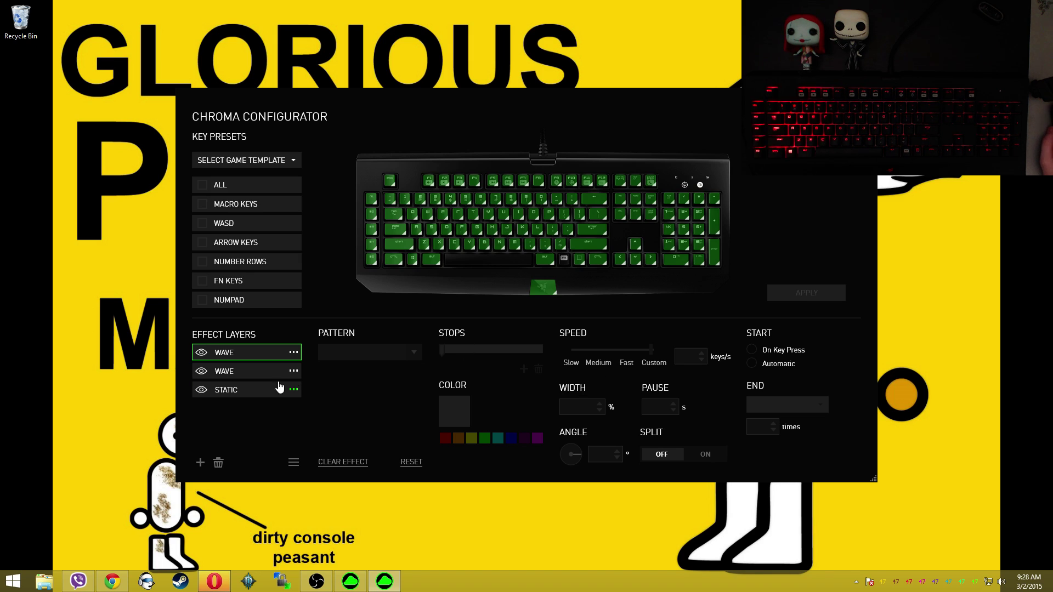
pyautogui.click(292, 465)
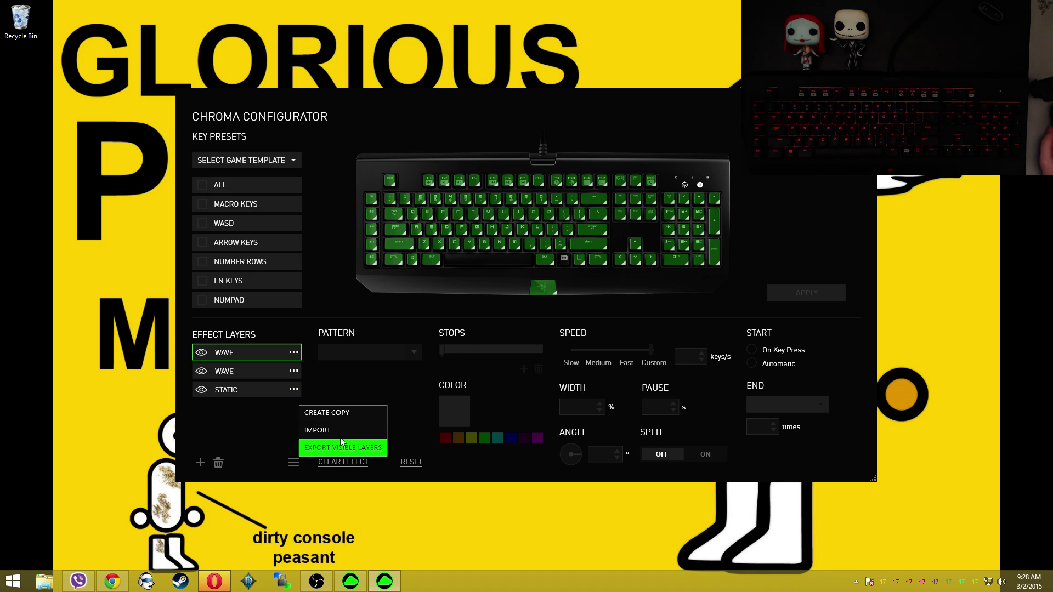
pyautogui.click(201, 371)
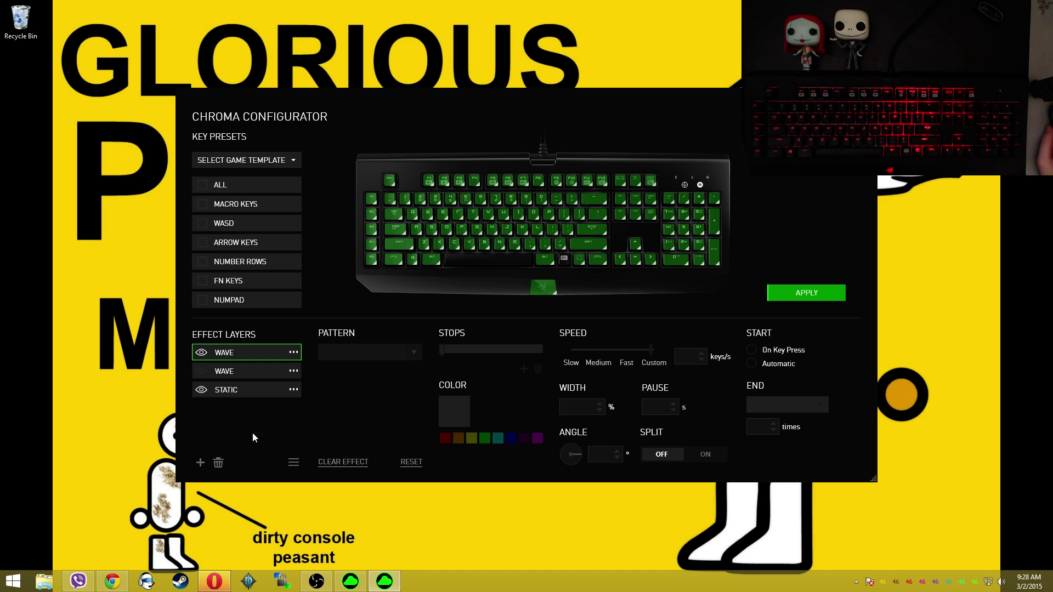
pyautogui.click(202, 371)
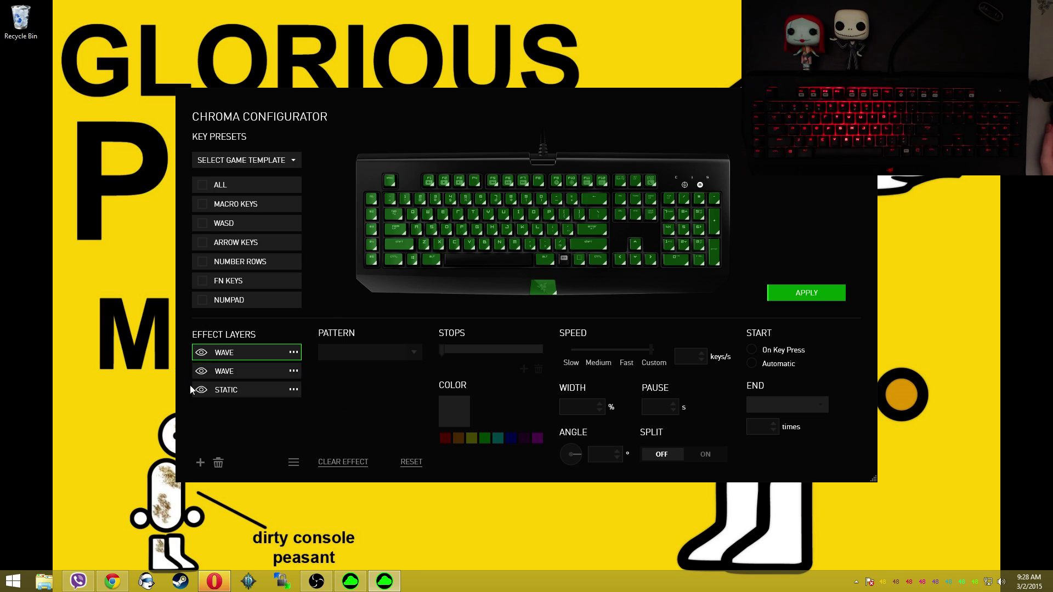
pyautogui.click(201, 390)
pyautogui.click(219, 352)
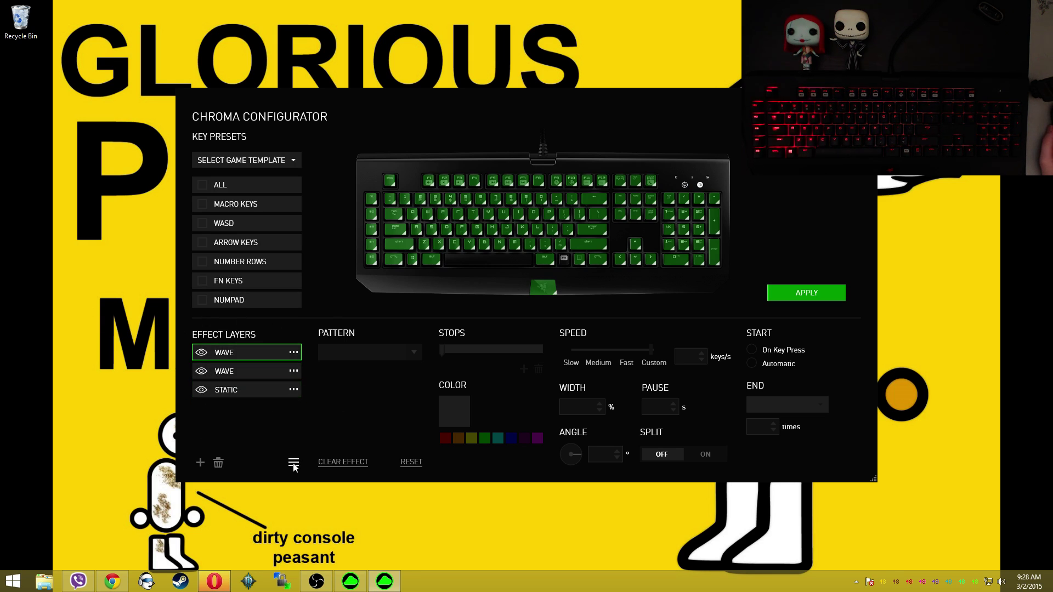
# Start Export Visible Layers, then cancel the Save As dialog without saving.
pyautogui.click(295, 462)
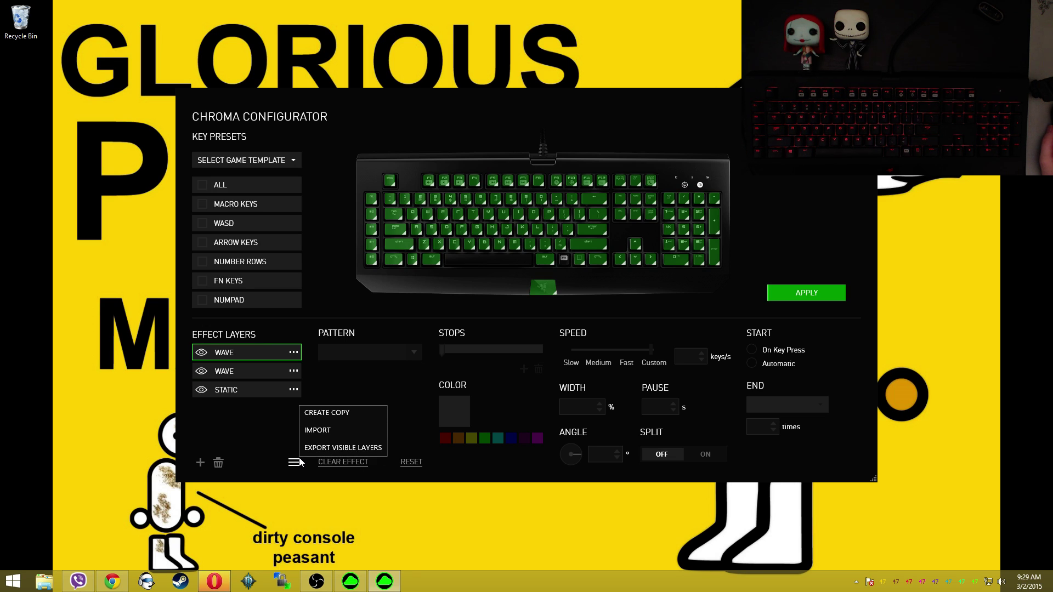
pyautogui.click(341, 448)
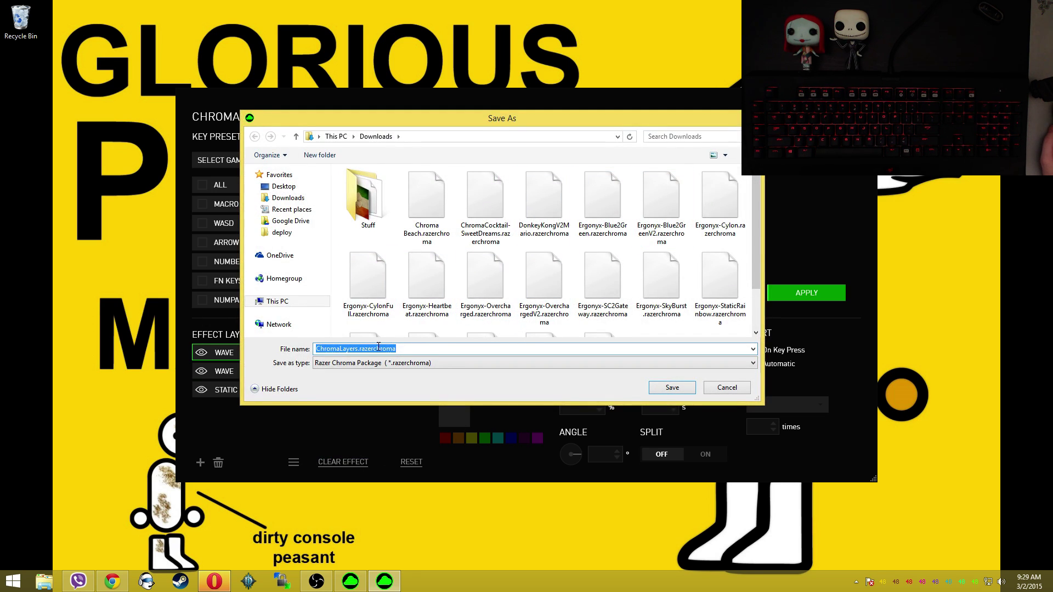
pyautogui.click(727, 387)
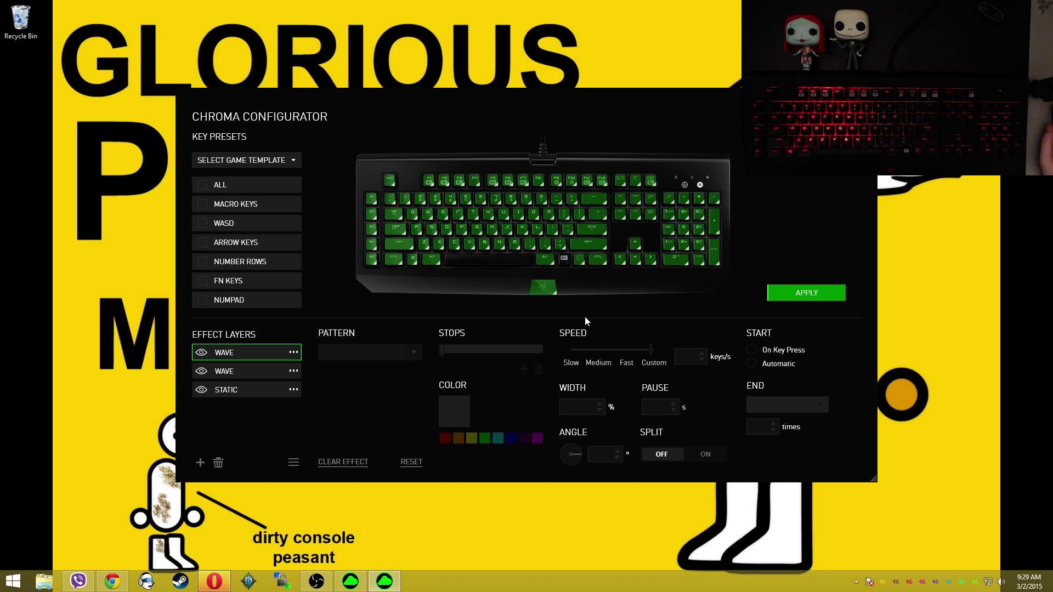
# Delete the existing effect layers down to one.
pyautogui.click(203, 463)
pyautogui.click(218, 461)
pyautogui.click(221, 464)
# Import ChromaCocktail-SweetDreams.razerchroma, delete the leftover STATIC layer, and apply to the keyboard.
pyautogui.click(294, 462)
pyautogui.click(322, 430)
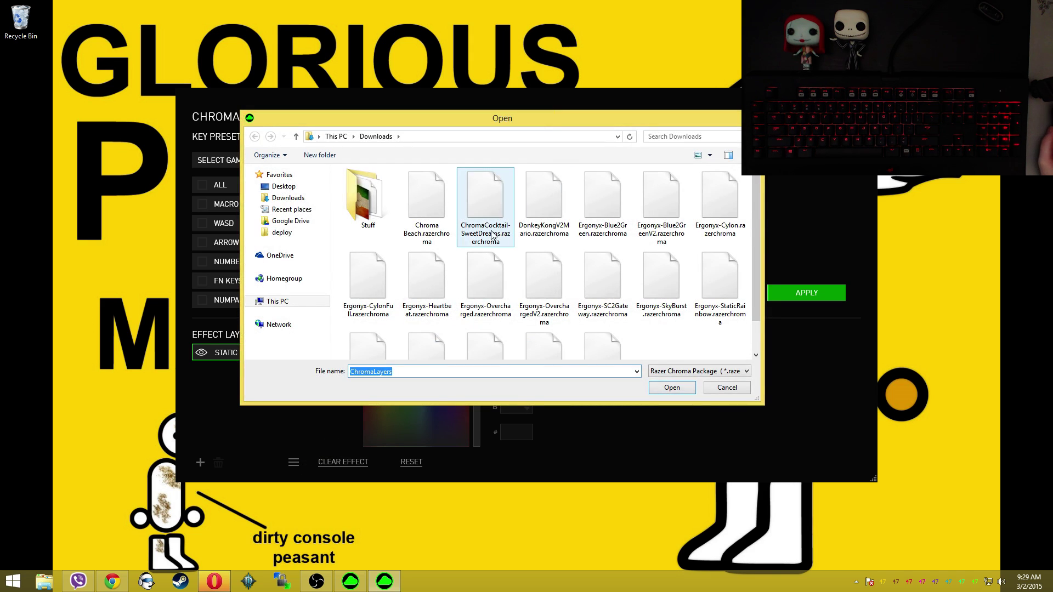
pyautogui.click(487, 206)
pyautogui.doubleClick(487, 206)
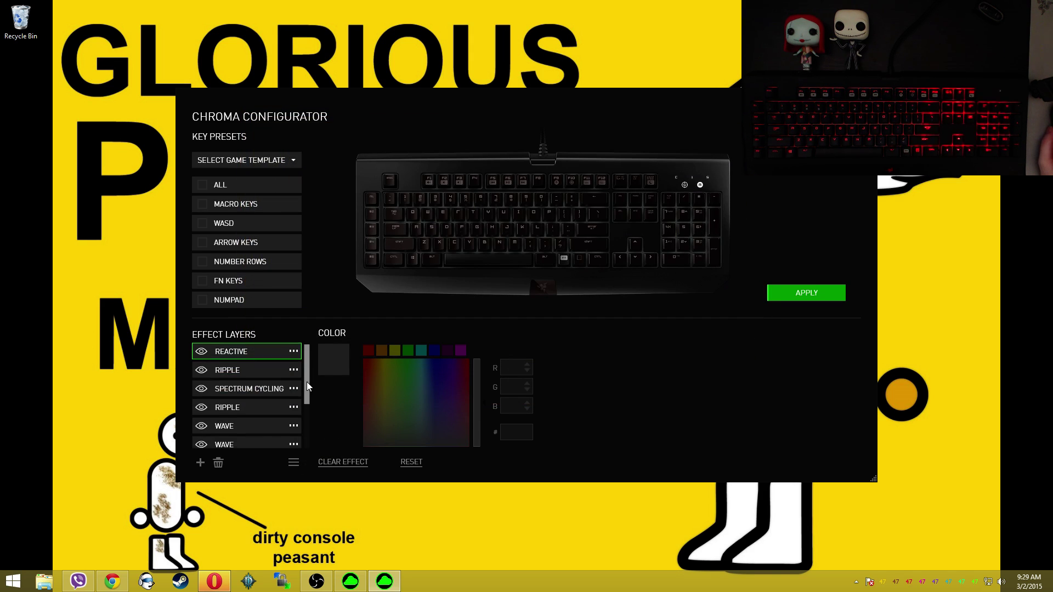
pyautogui.click(218, 462)
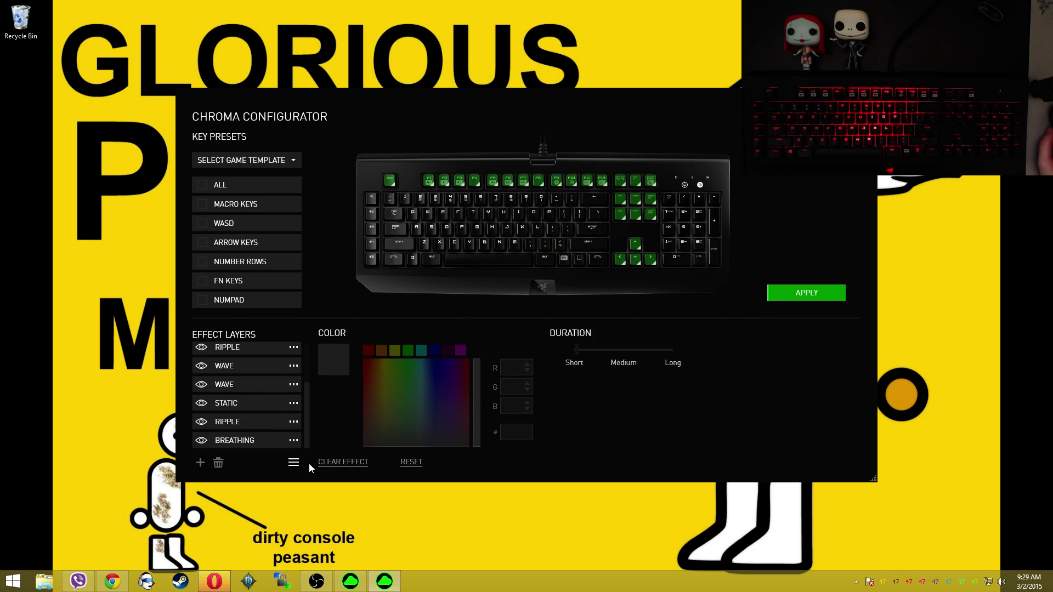
pyautogui.click(808, 292)
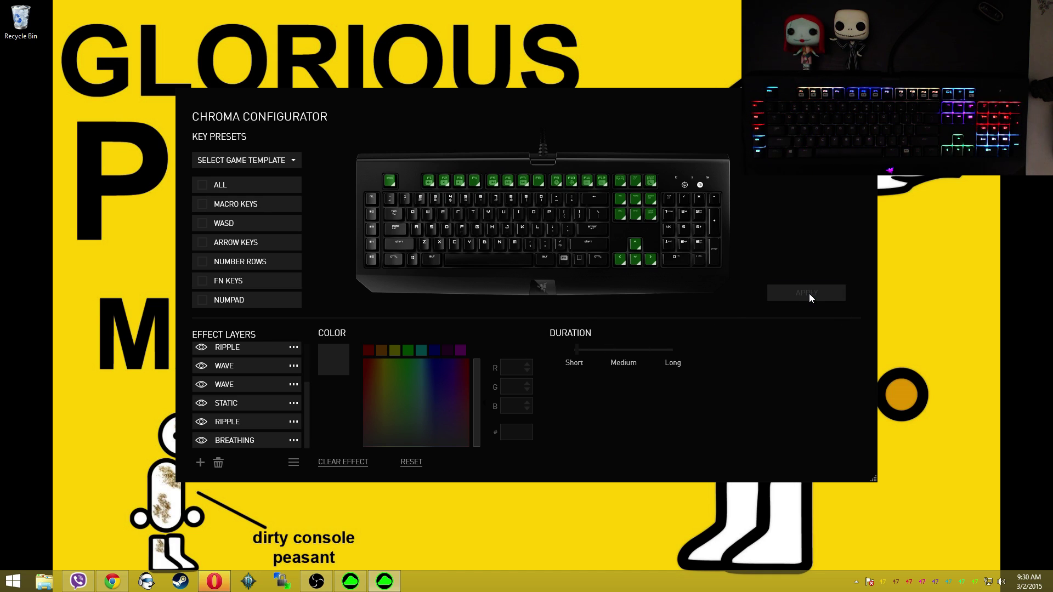